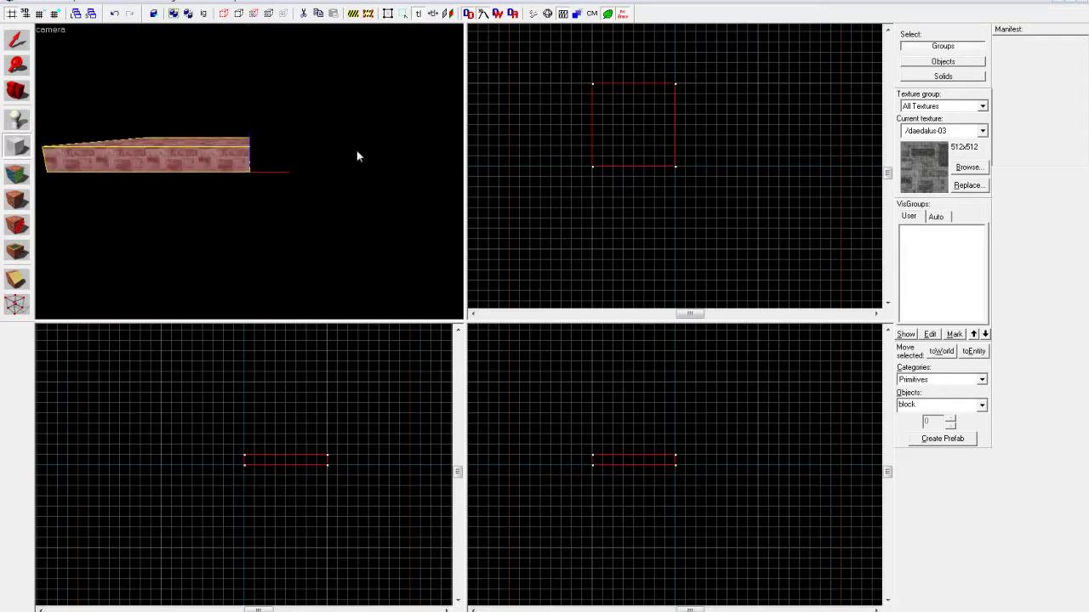
# Create a 512 × 512 block, 448 units tall, directly on top of the existing floor slab
pyautogui.press('z')
pyautogui.press('w')
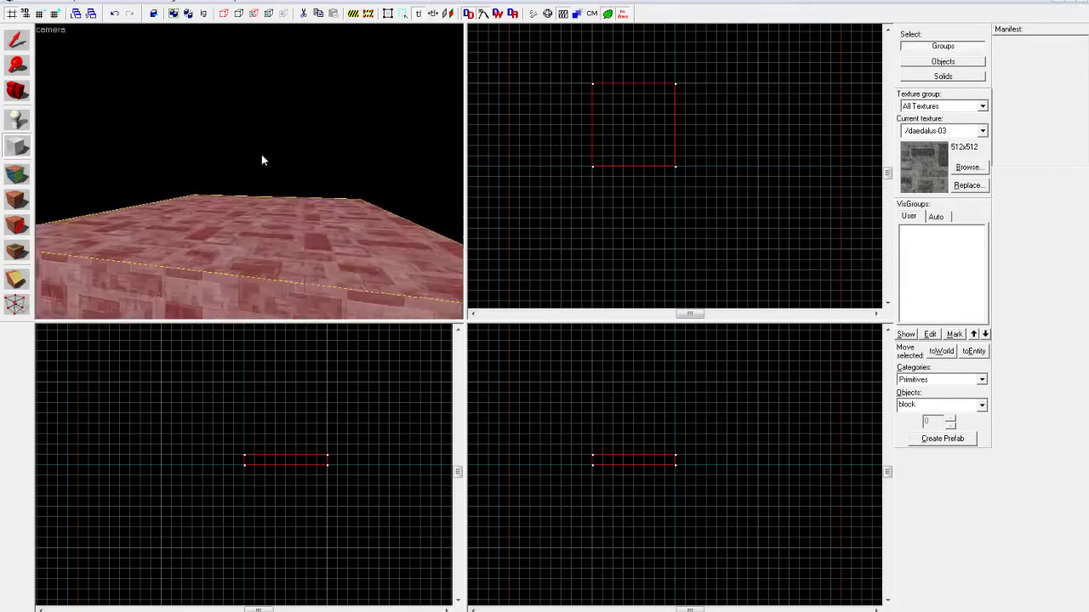
pyautogui.press('s')
pyautogui.press('z')
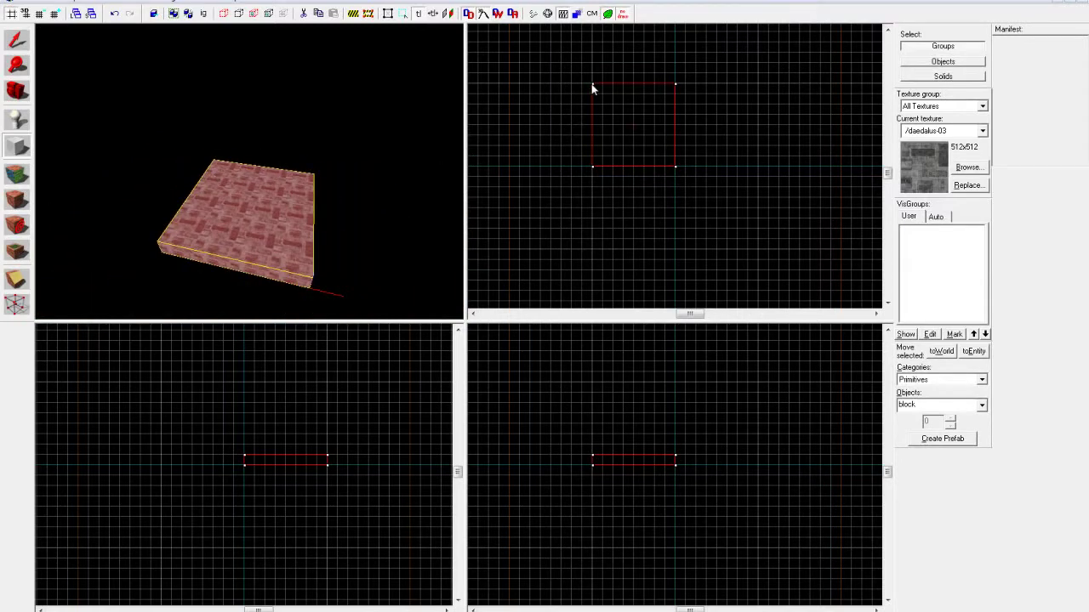
pyautogui.click(647, 144)
pyautogui.moveTo(681, 171); pyautogui.dragTo(680, 171)
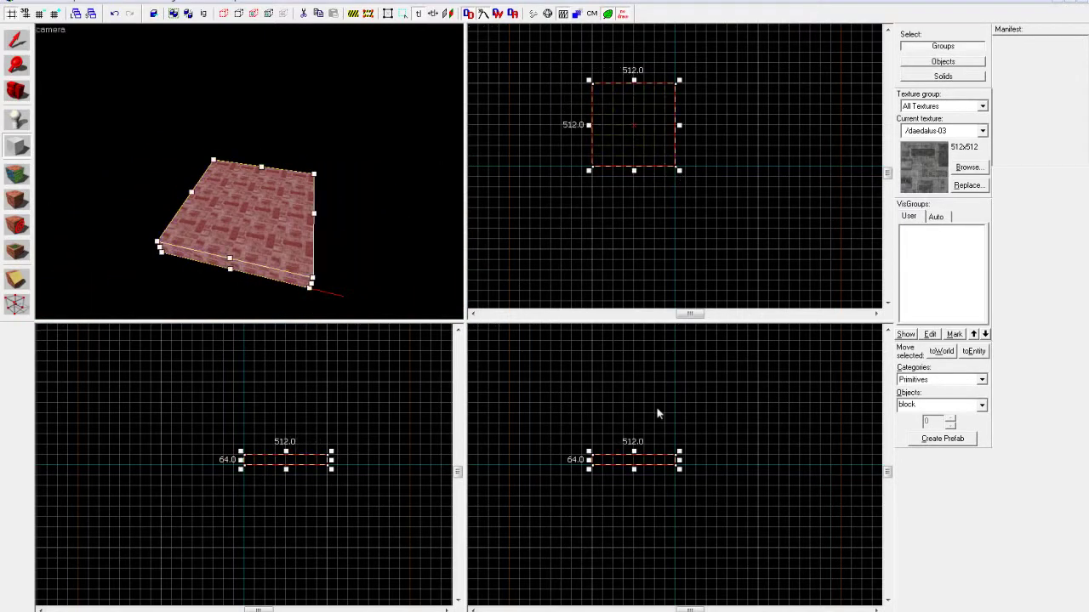
pyautogui.moveTo(633, 452); pyautogui.dragTo(634, 379)
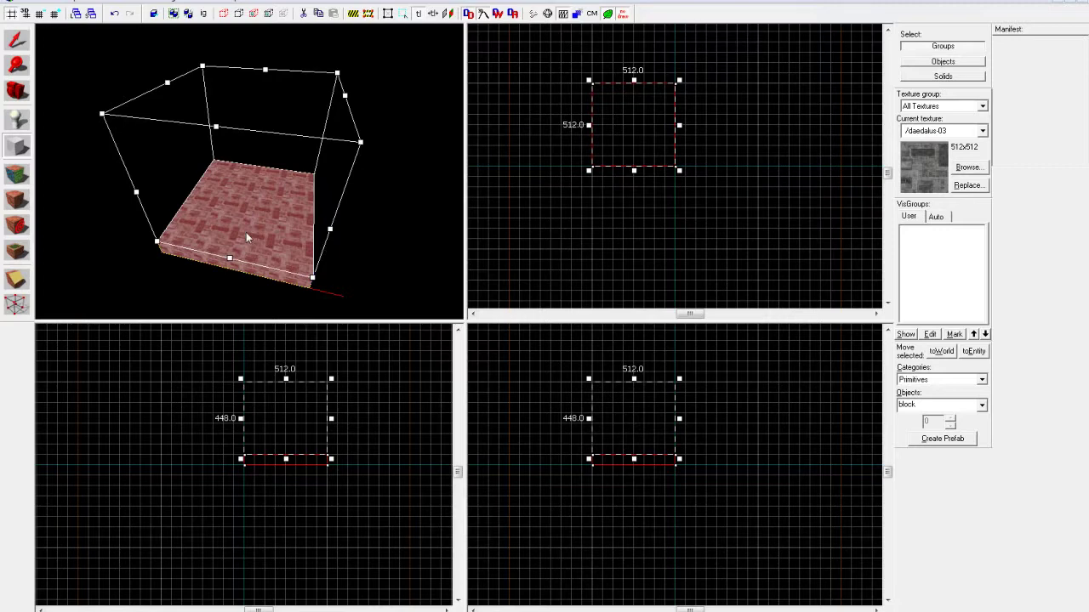
pyautogui.press('Return')
# Hollow the tall block outward with walls 10 units thick
pyautogui.click(124, 2)
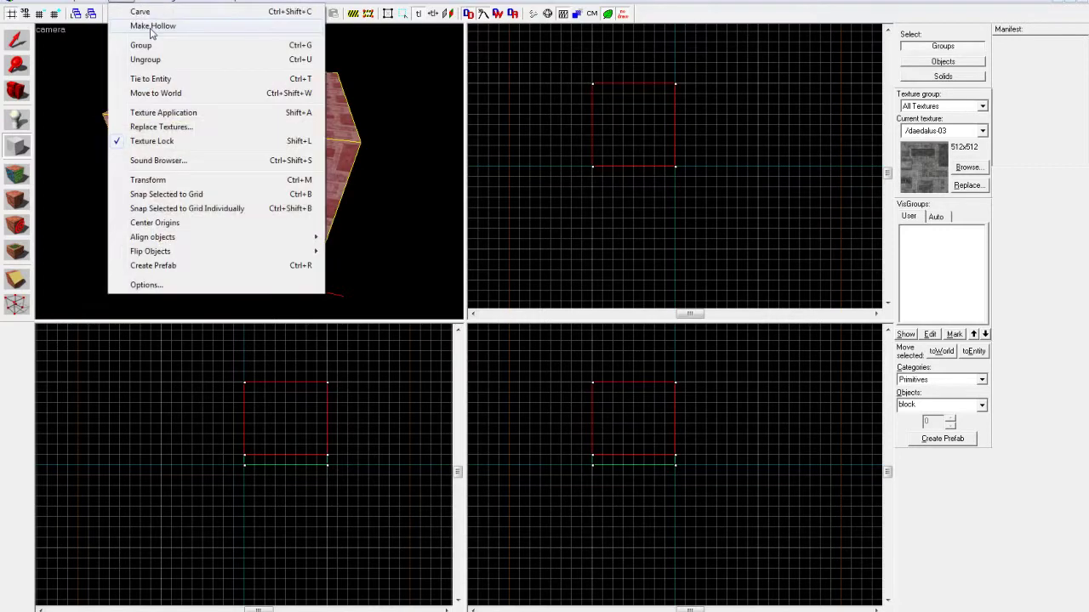
pyautogui.click(150, 27)
pyautogui.write('-')
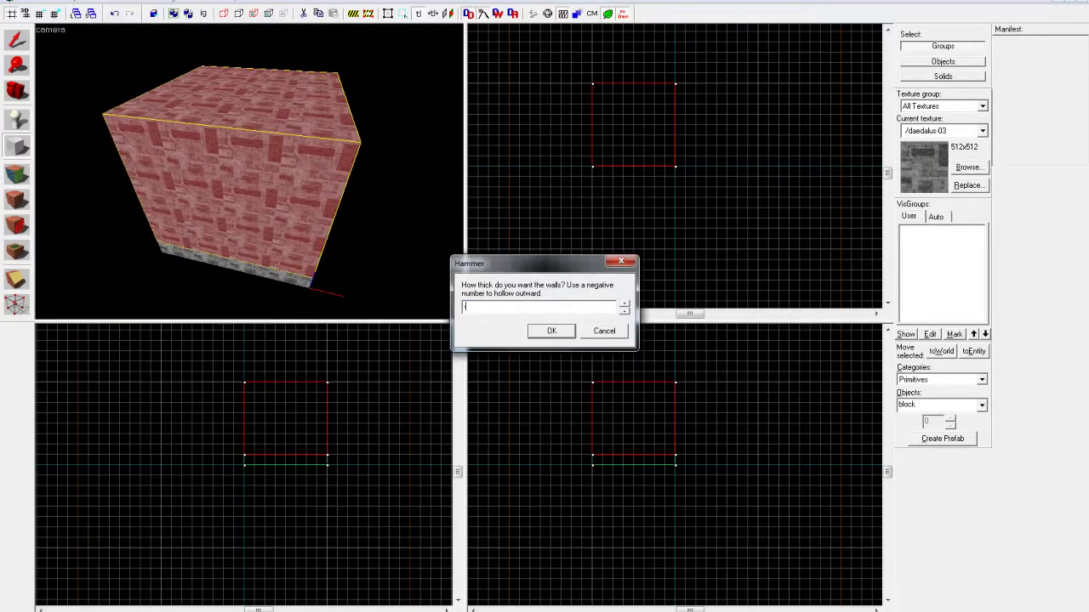
pyautogui.write('8')
pyautogui.press('Return')
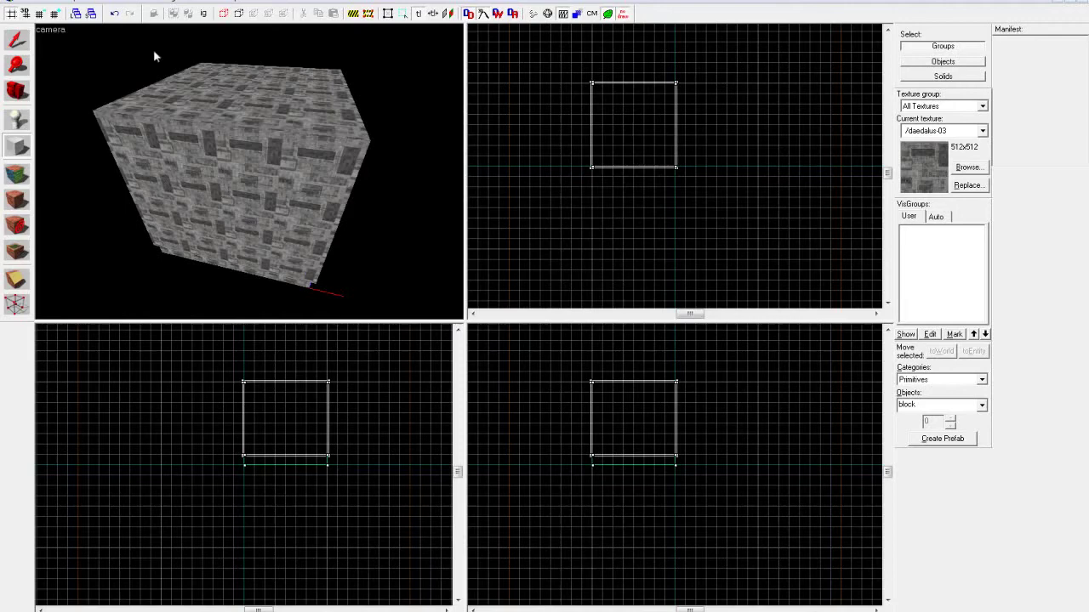
# Ungroup the hollowed room and delete its bottom piece above the floor slab
pyautogui.click(23, 43)
pyautogui.click(204, 138)
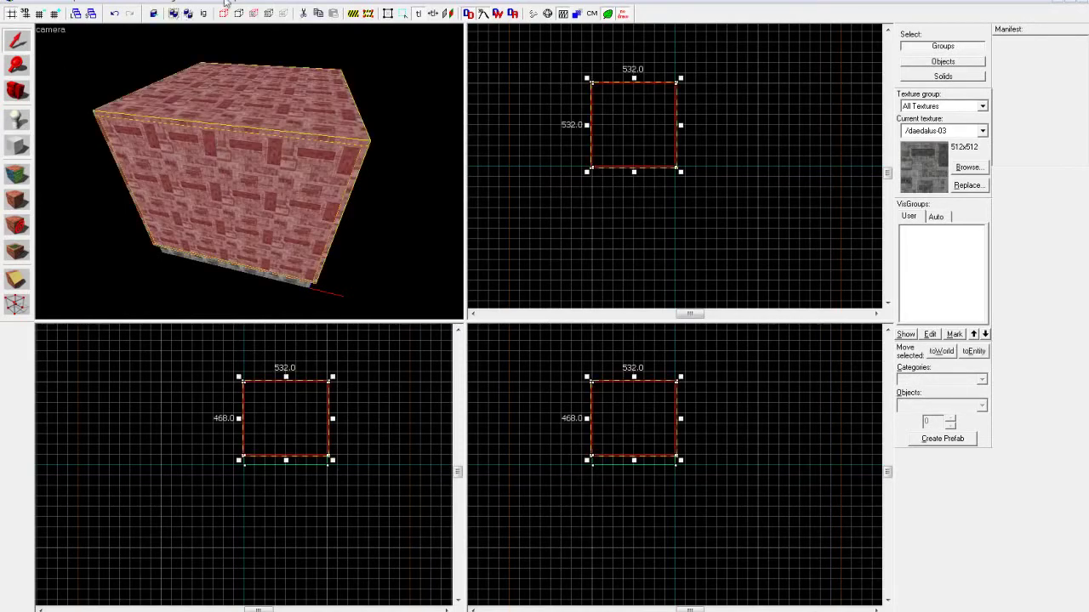
pyautogui.scroll(6, 239, 166)
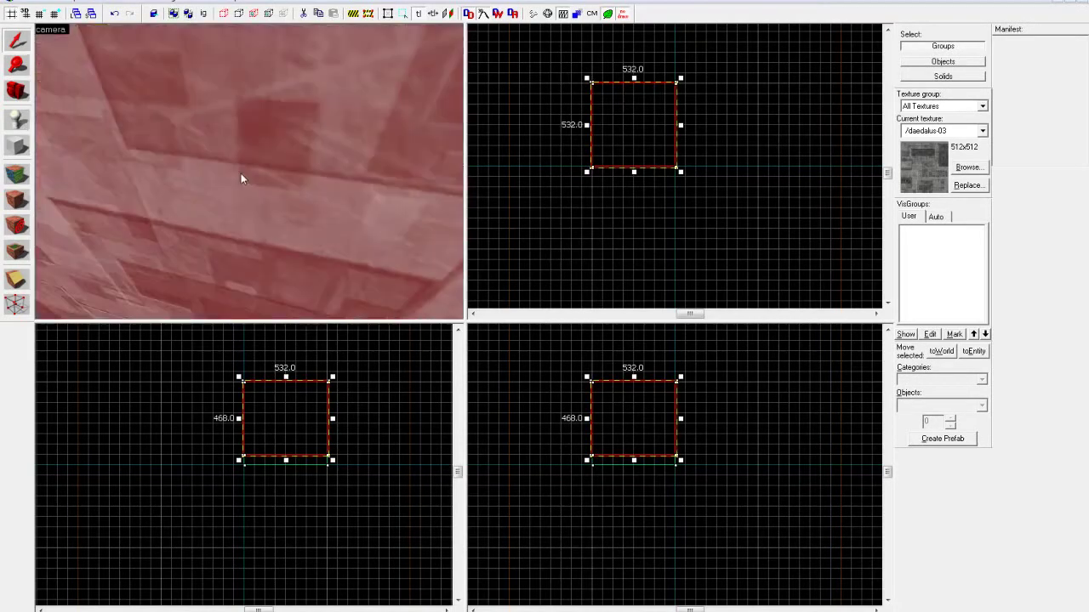
pyautogui.click(247, 224)
pyautogui.press('Delete')
# Select the floor slab for face editing and browse for a texture, filtering the list by "Floor"
pyautogui.click(245, 223)
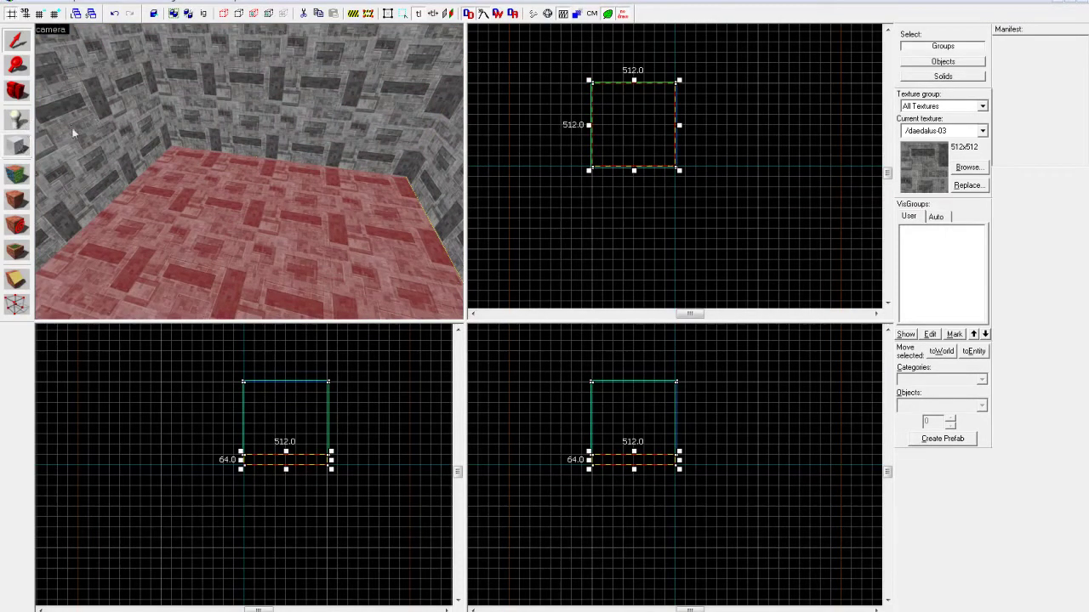
pyautogui.click(17, 173)
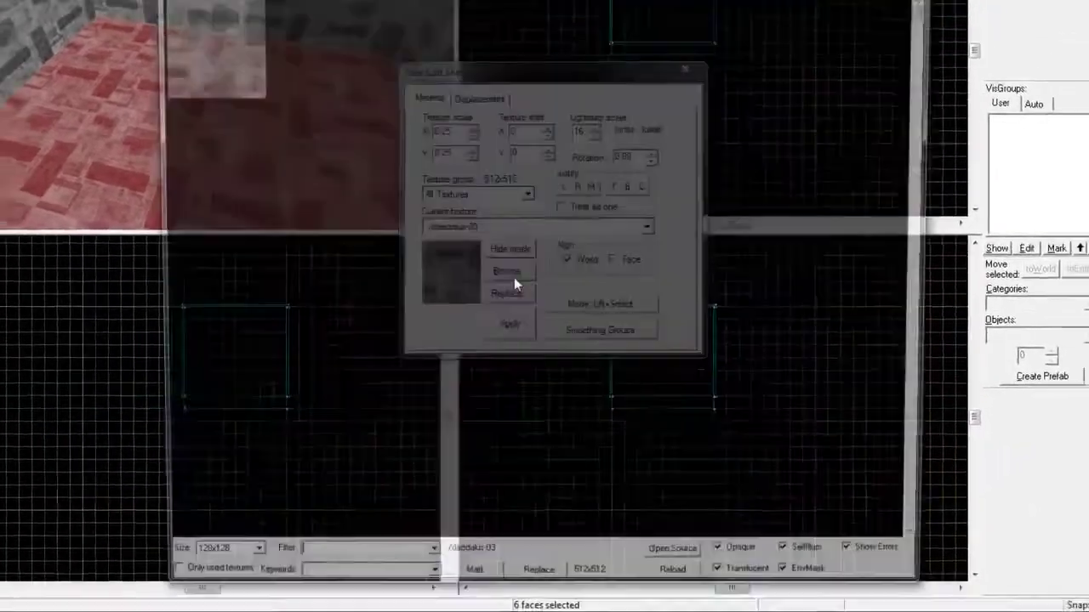
pyautogui.click(511, 272)
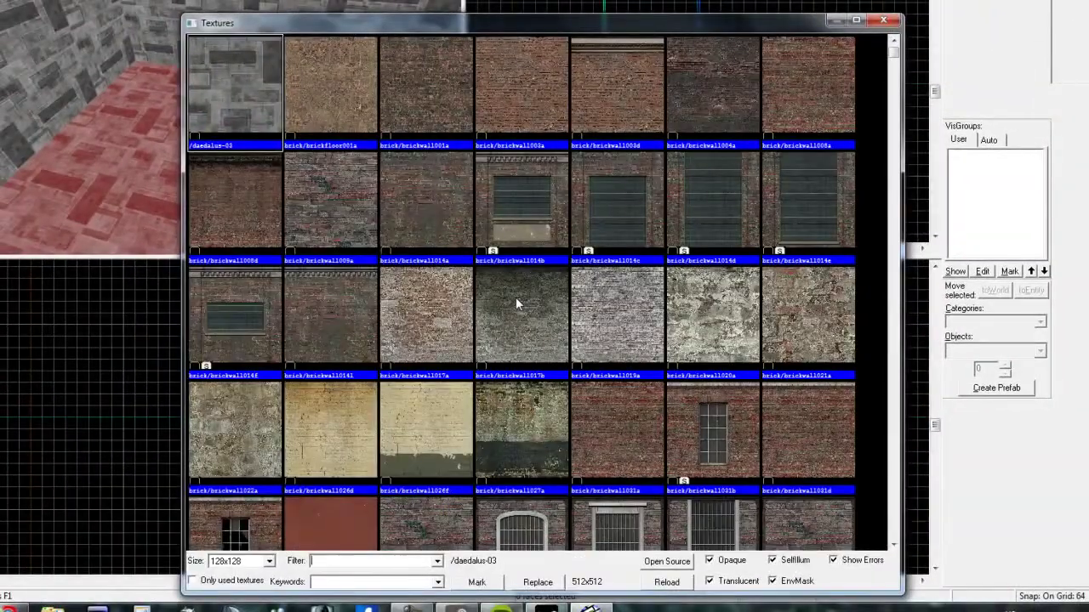
pyautogui.write('Metal')
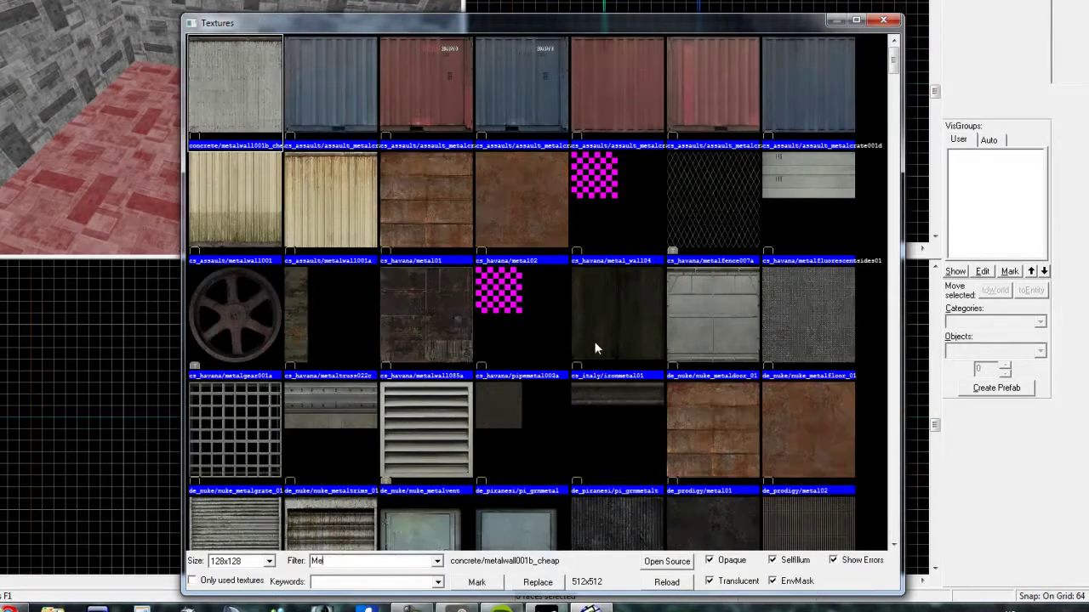
pyautogui.press('BackSpace')
pyautogui.press('BackSpace')
pyautogui.write('Floor')
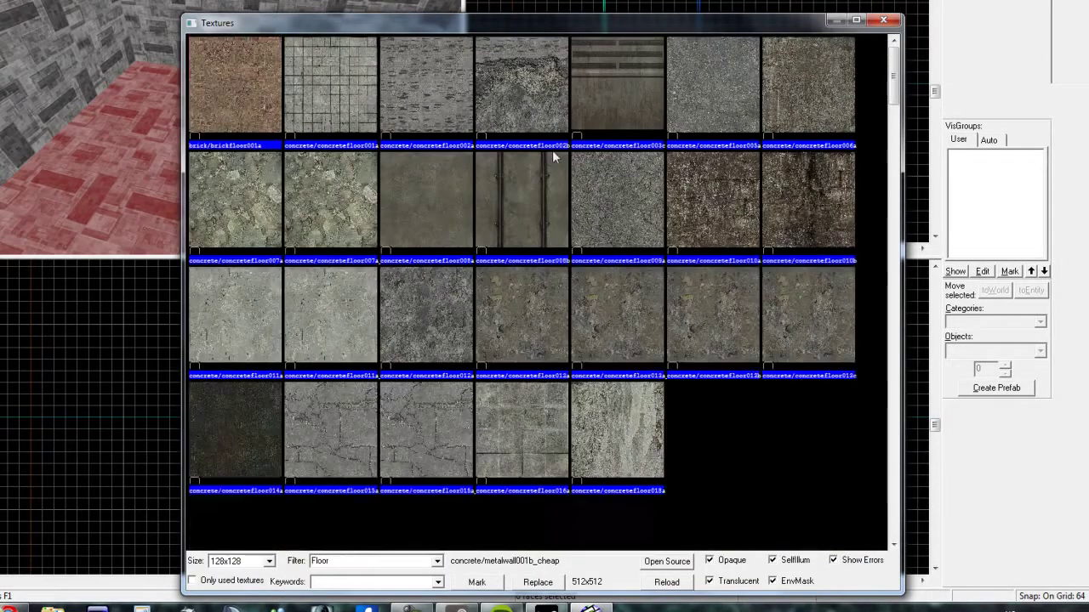
# Choose the concrete/concretefloor001a texture, apply it to the slab's faces and leave face editing
pyautogui.click(437, 163)
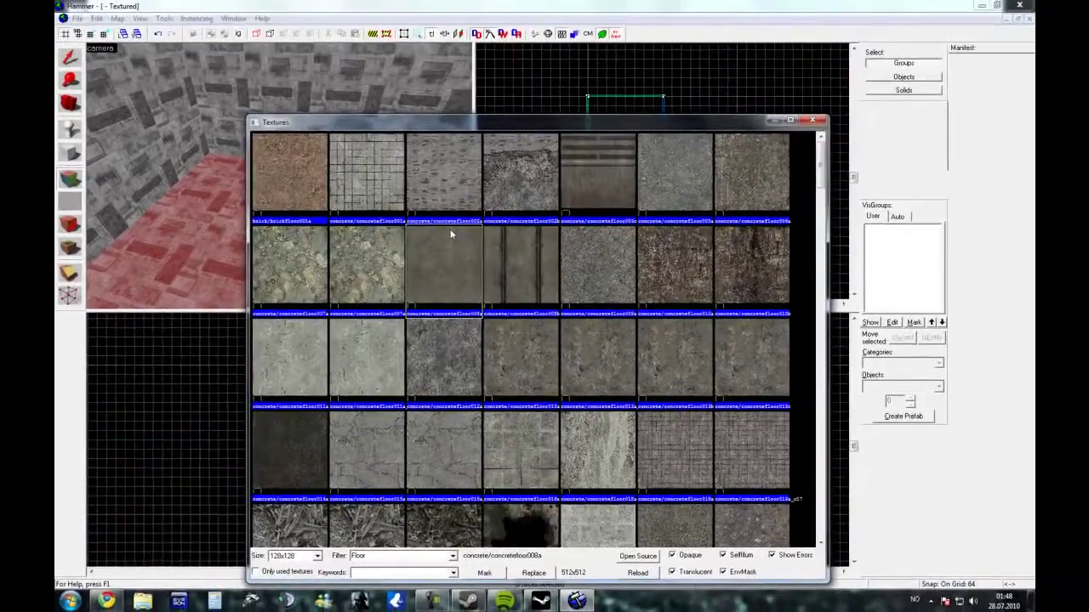
pyautogui.scroll(-4, 445, 214)
pyautogui.scroll(4, 437, 226)
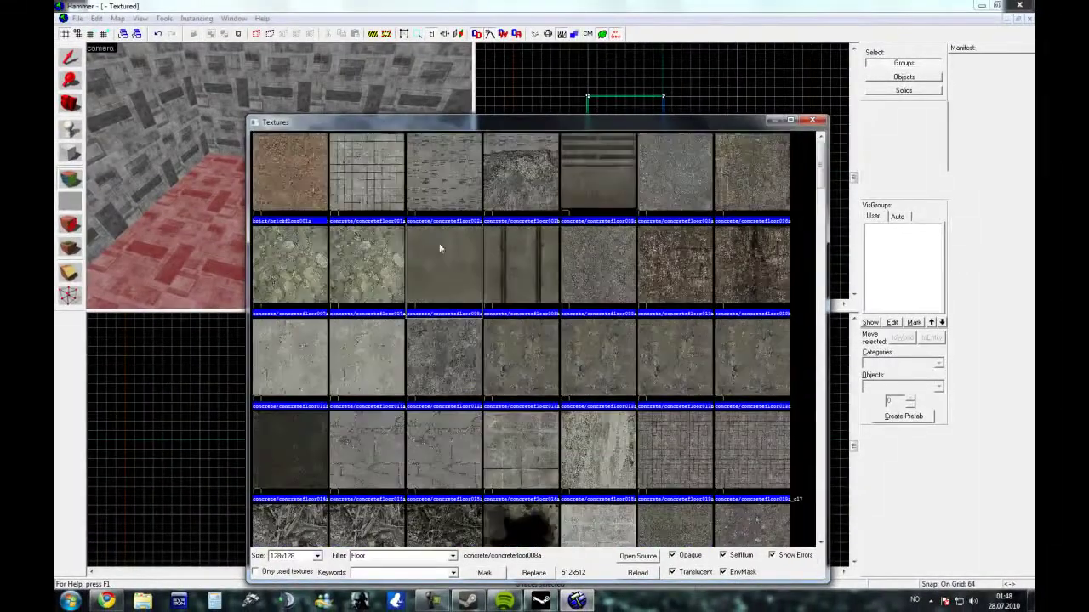
pyautogui.doubleClick(400, 189)
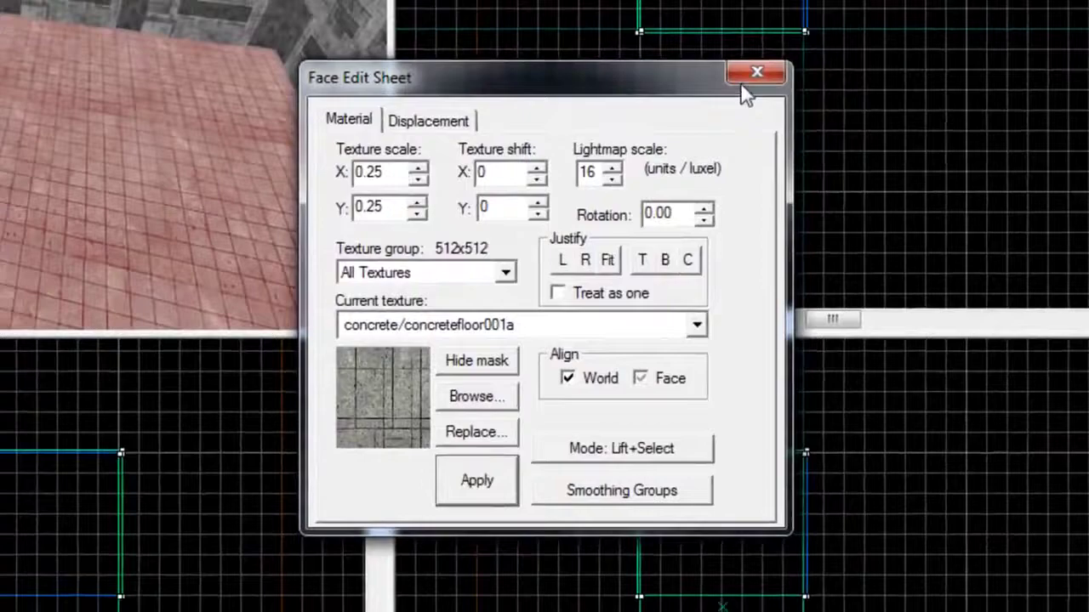
pyautogui.click(745, 79)
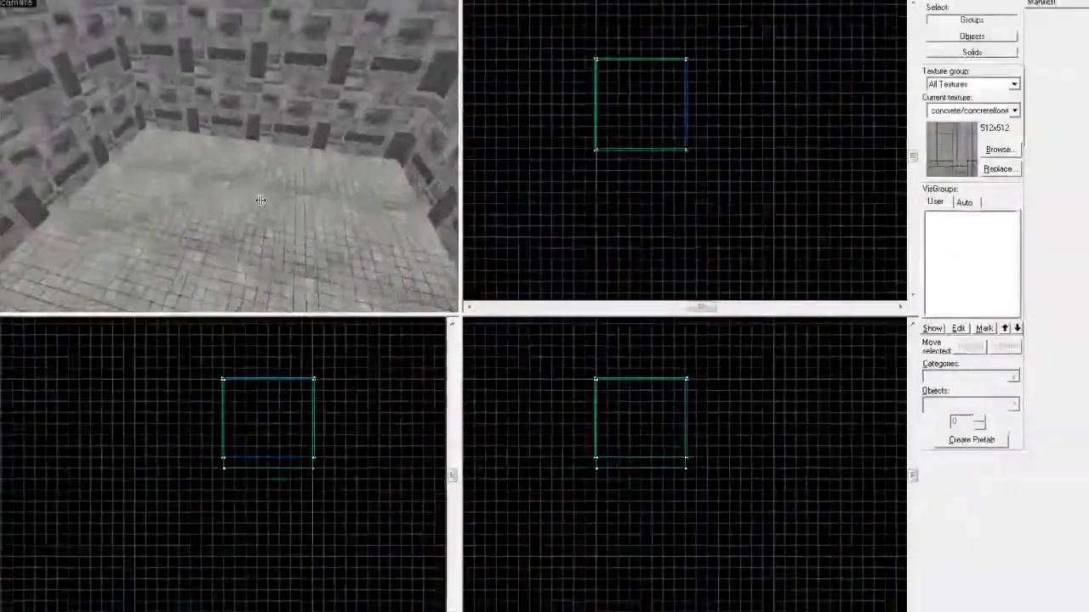
# Create a 128 × 64 block, 64 units tall, standing on the floor near the room's back wall
pyautogui.press('z')
pyautogui.press('s')
pyautogui.press('z')
pyautogui.click(70, 153)
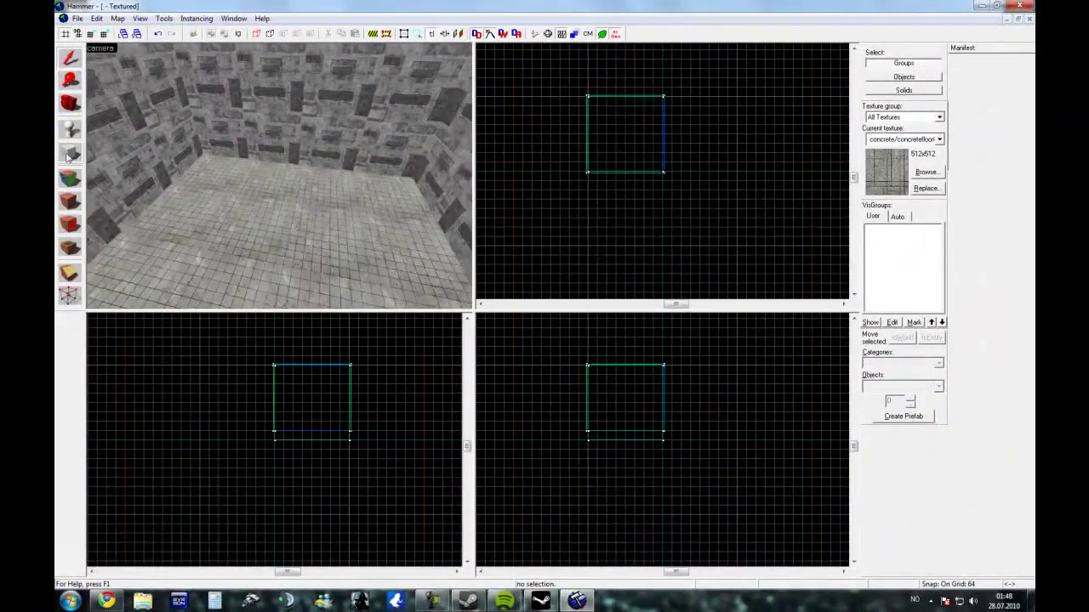
pyautogui.scroll(1, 624, 92)
pyautogui.scroll(3, 624, 97)
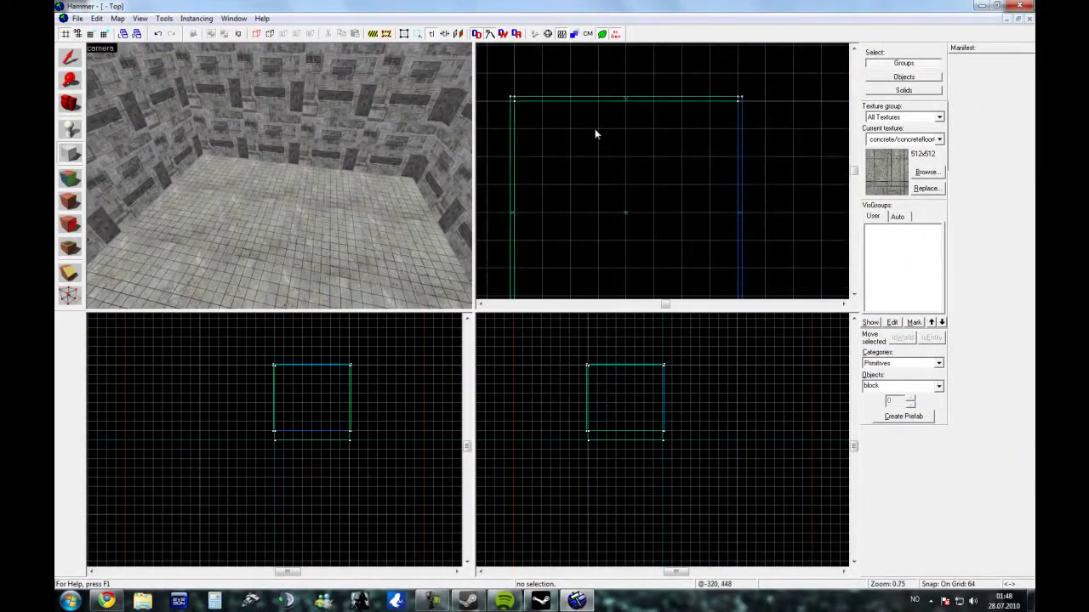
pyautogui.moveTo(594, 129); pyautogui.dragTo(657, 160)
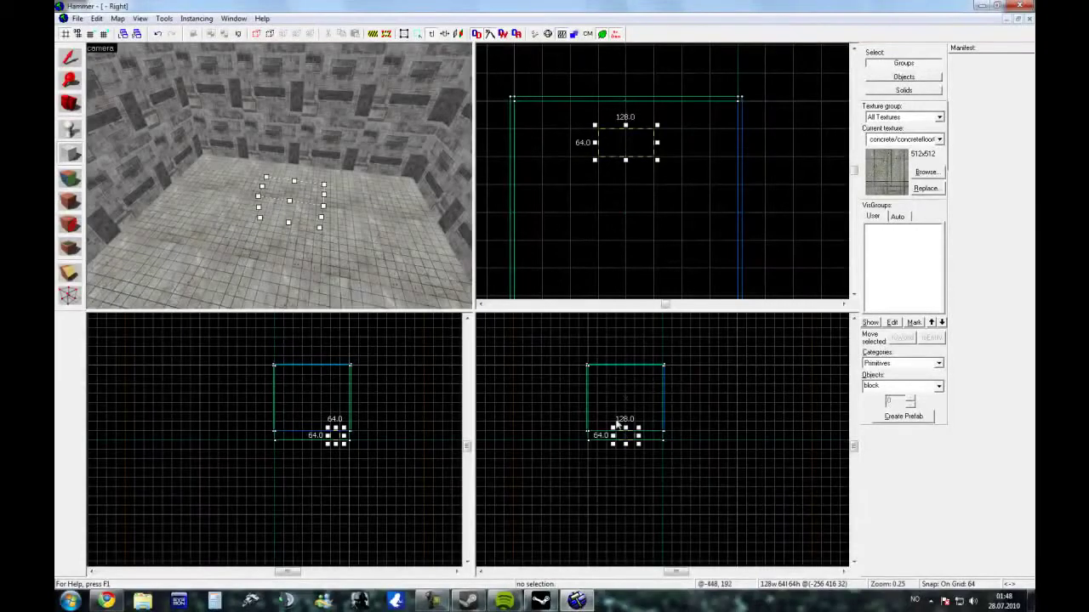
pyautogui.moveTo(625, 436); pyautogui.dragTo(627, 425)
pyautogui.press('Return')
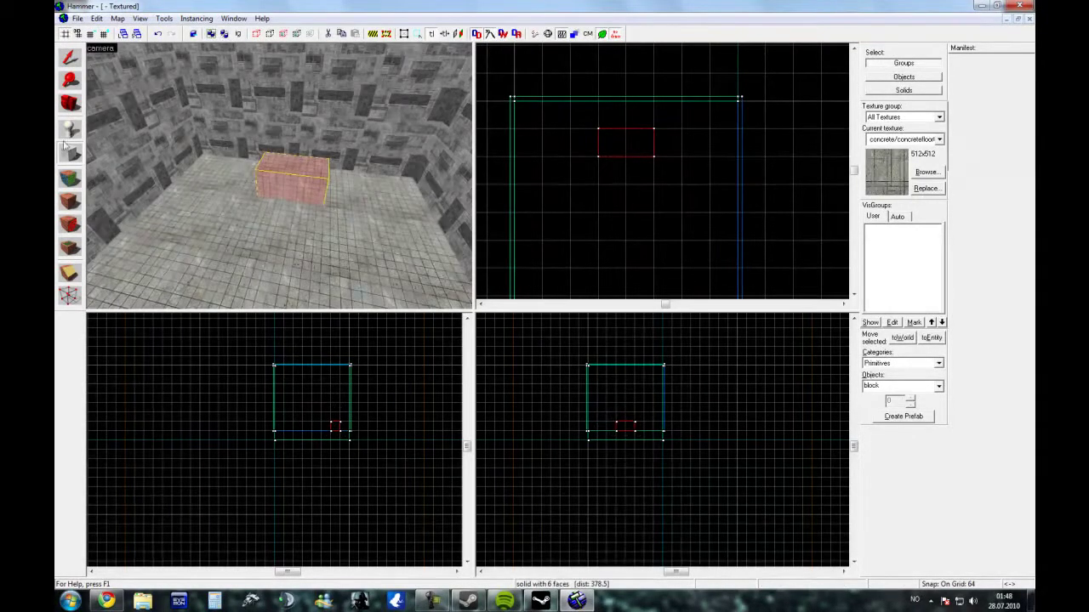
# Reduce the grid to 16 and create a 128 × 64 block, 16 units thick, above the box and offset toward its front
pyautogui.scroll(3, 611, 141)
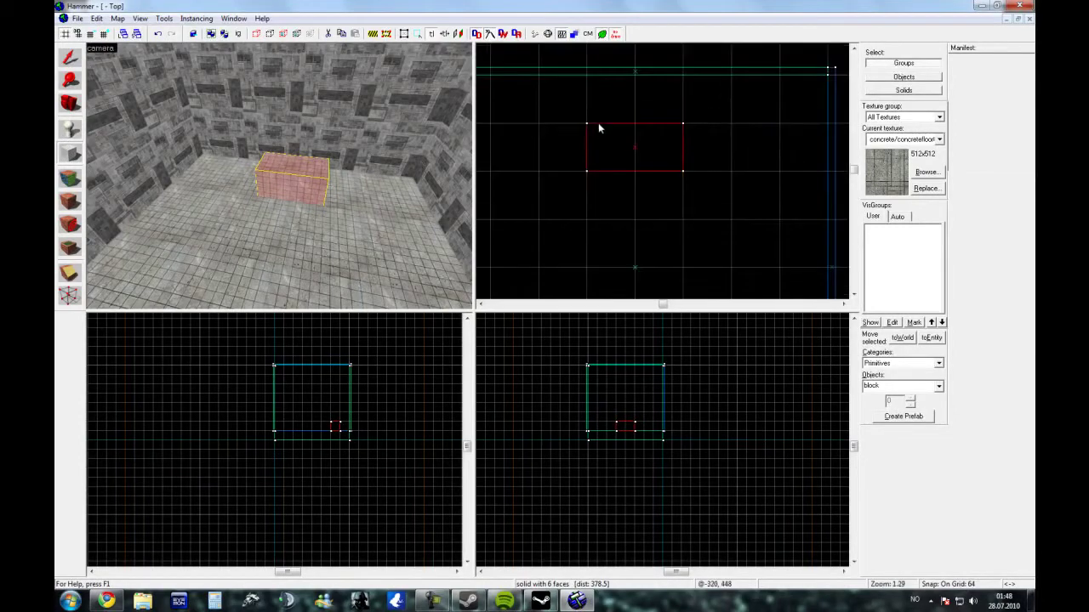
pyautogui.press('[')
pyautogui.press('[')
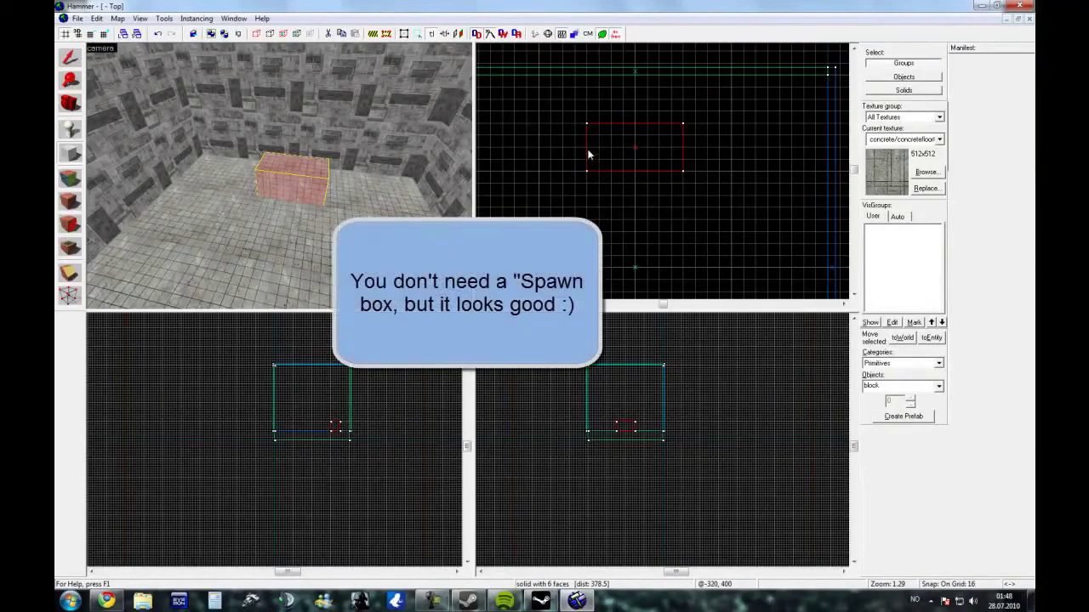
pyautogui.moveTo(589, 148); pyautogui.dragTo(684, 199)
pyautogui.scroll(-2, 301, 445)
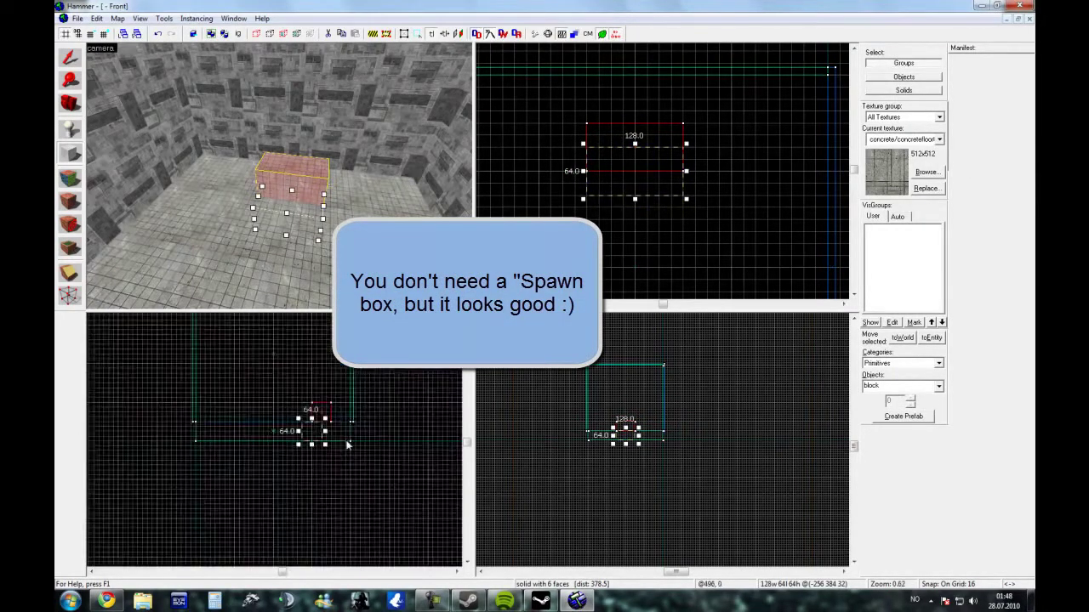
pyautogui.scroll(2, 301, 445)
pyautogui.moveTo(265, 510); pyautogui.dragTo(277, 383)
pyautogui.press('Return')
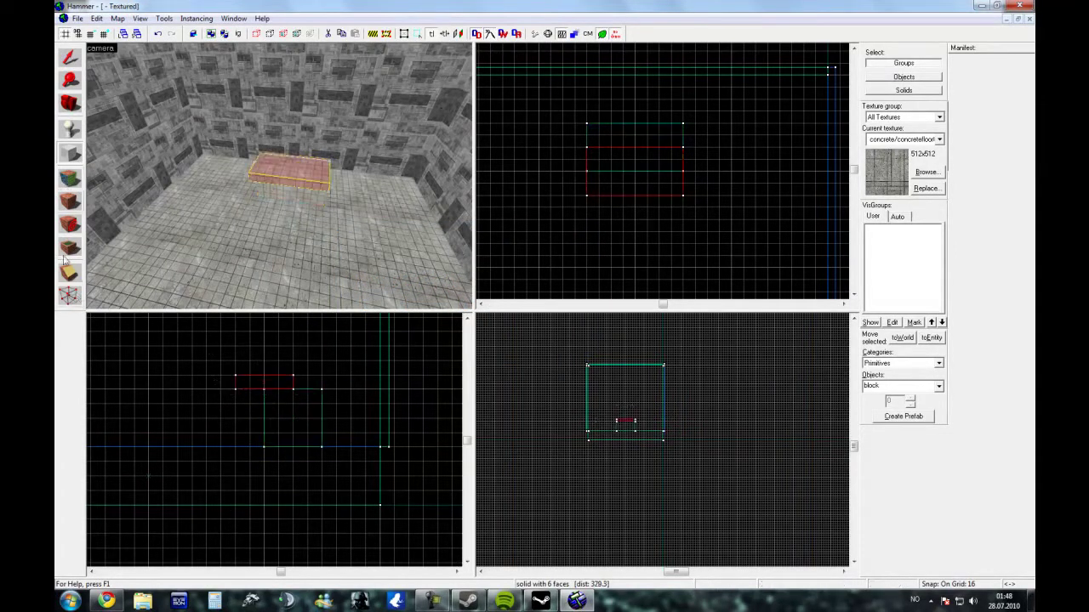
# Rotate the thin block in the front view to a slope of about 45 degrees against the box's upper edge
pyautogui.click(69, 60)
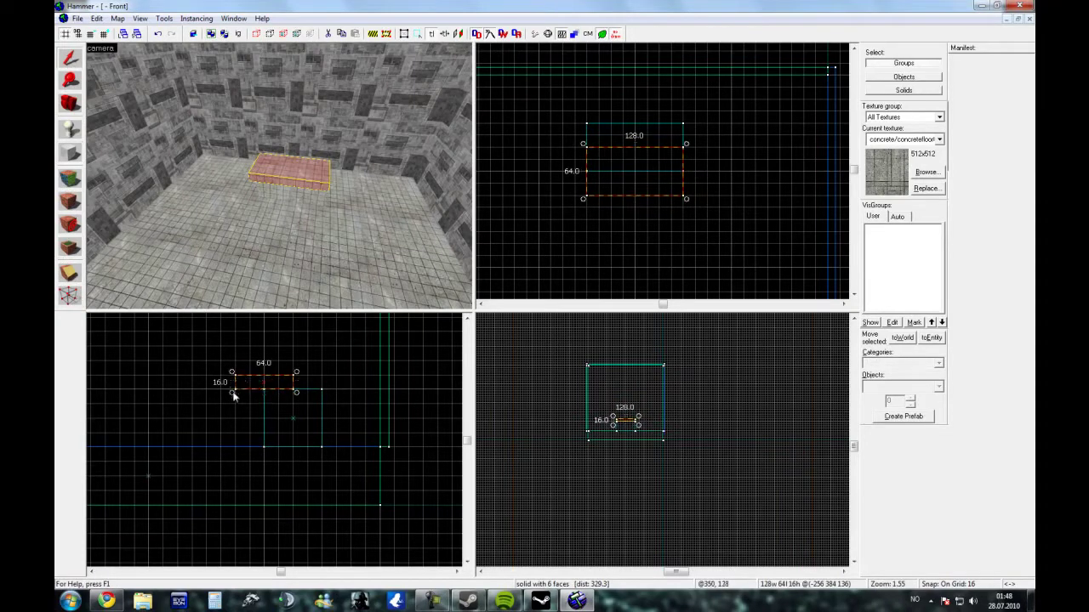
pyautogui.moveTo(234, 396); pyautogui.dragTo(245, 377)
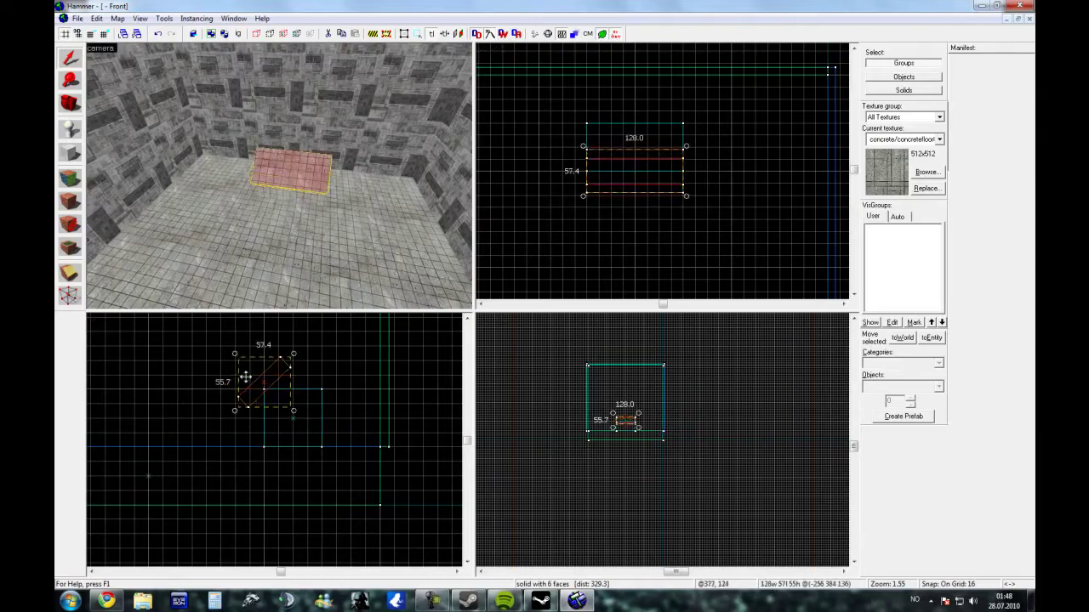
pyautogui.press('z')
pyautogui.press('w')
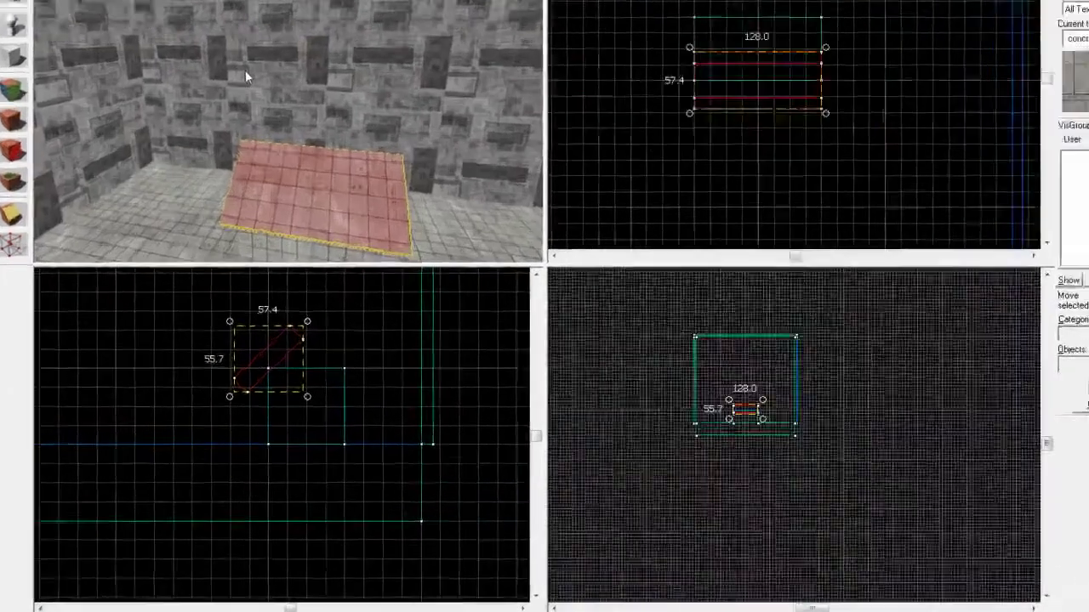
pyautogui.scroll(3, 245, 76)
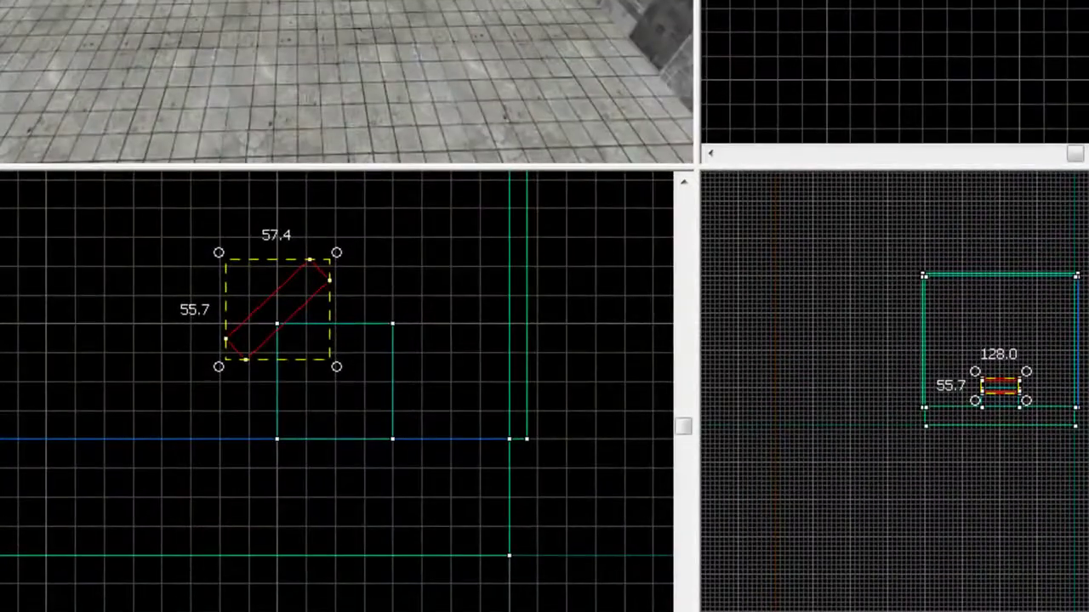
# Create a 128 × 48 block, 16 units thick, at the sloped panel's lower end, aligning its height on a grid of 8
pyautogui.hotkey('shift', 'b')
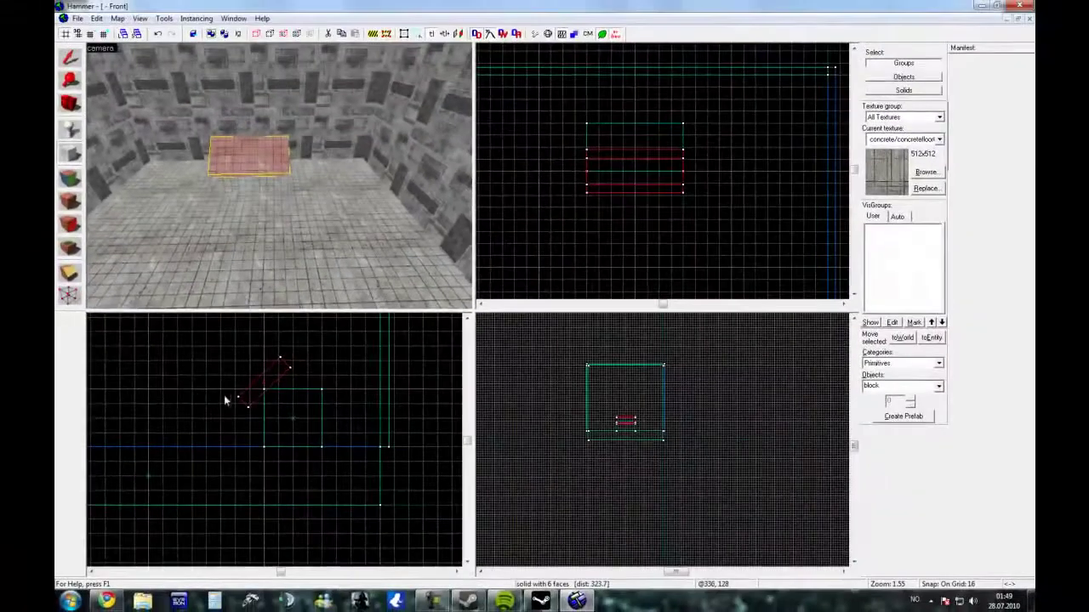
pyautogui.moveTo(224, 396)
pyautogui.mouseDown()
pyautogui.moveTo(257, 405)
pyautogui.moveTo(242, 409)
pyautogui.mouseUp()
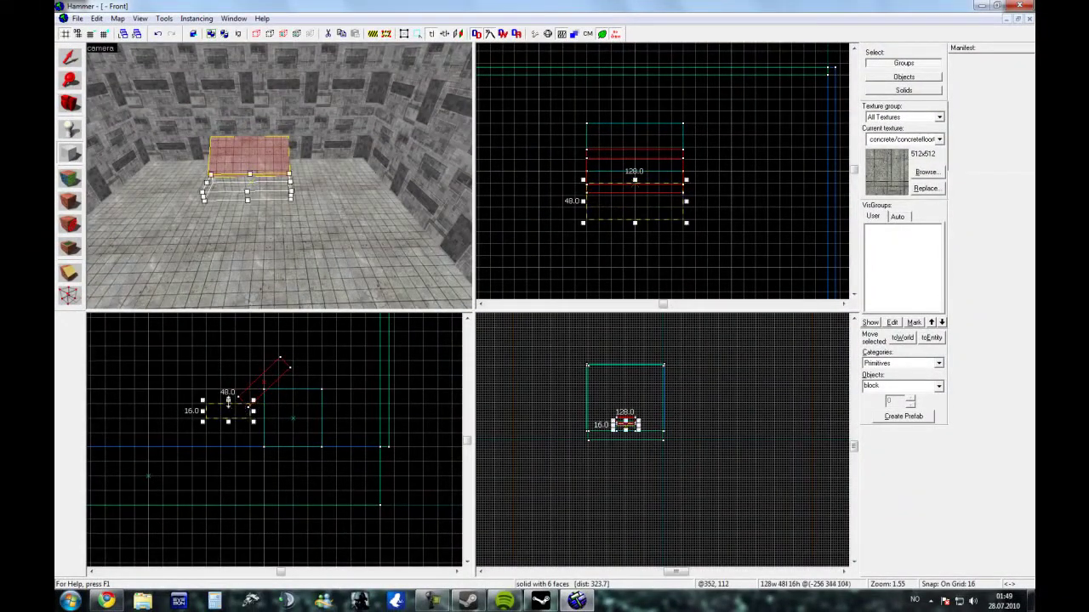
pyautogui.click(90, 34)
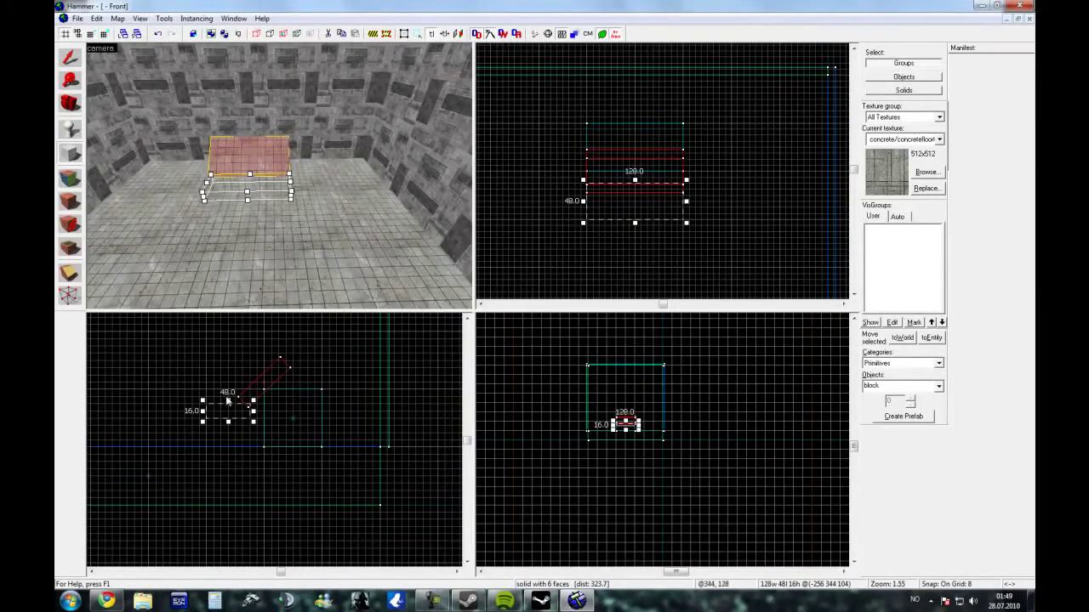
pyautogui.moveTo(228, 400); pyautogui.dragTo(228, 390)
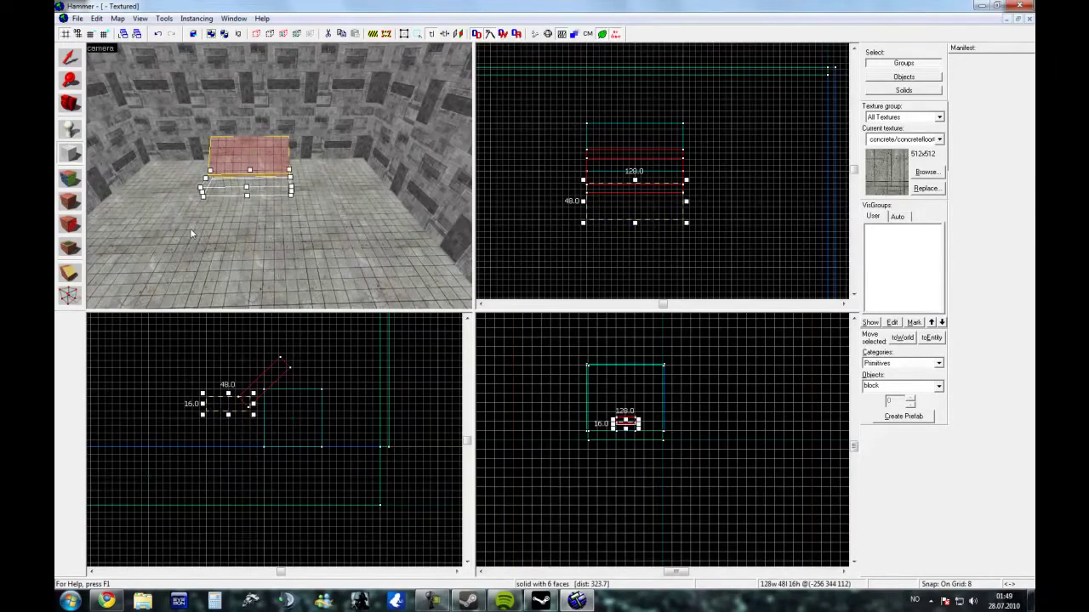
pyautogui.press('Return')
pyautogui.press('z')
pyautogui.press('w')
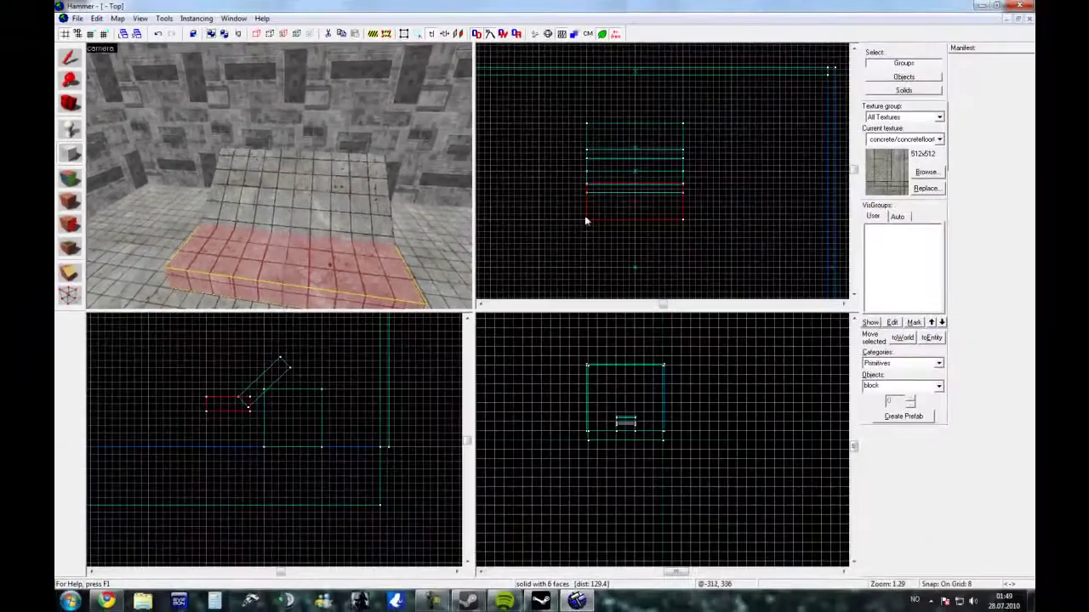
# Create an 8 × 128 wall, 128 units tall, standing on the floor along one side of the spawn box
pyautogui.moveTo(586, 221); pyautogui.dragTo(577, 119)
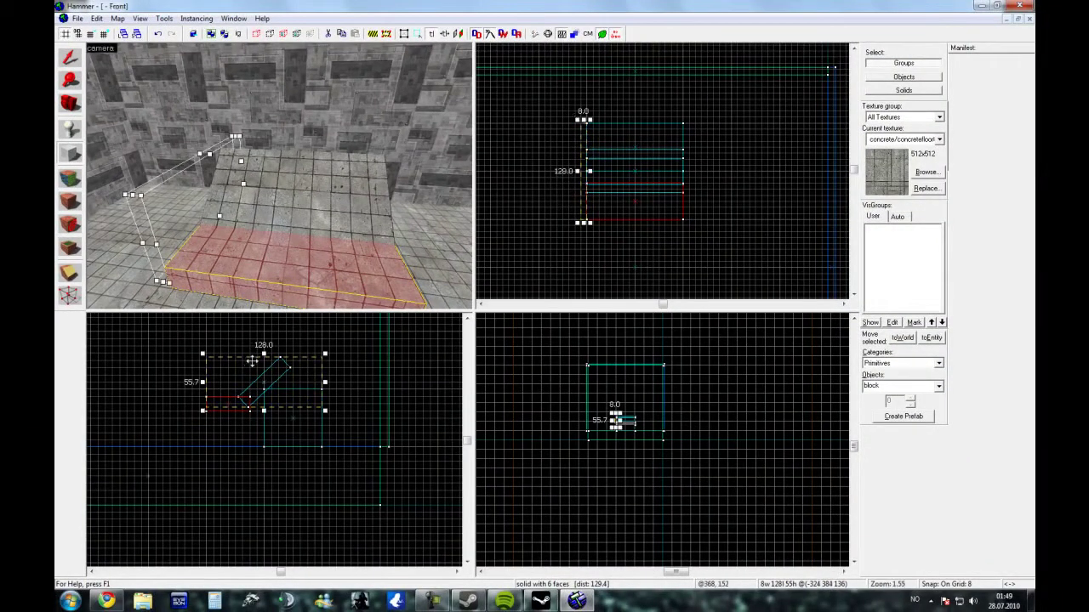
pyautogui.moveTo(264, 411); pyautogui.dragTo(261, 435)
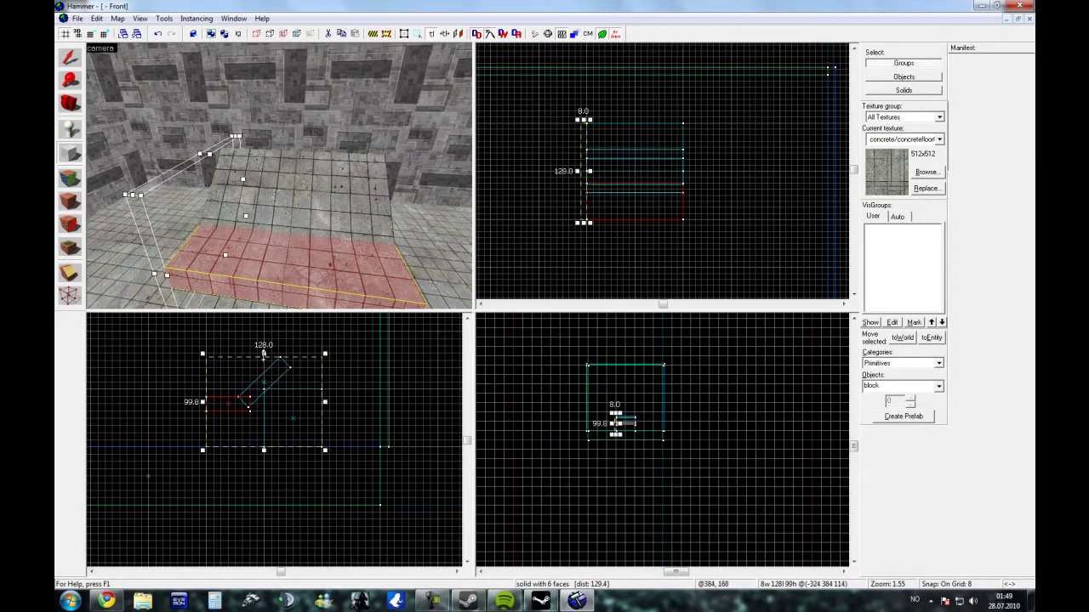
pyautogui.press('Return')
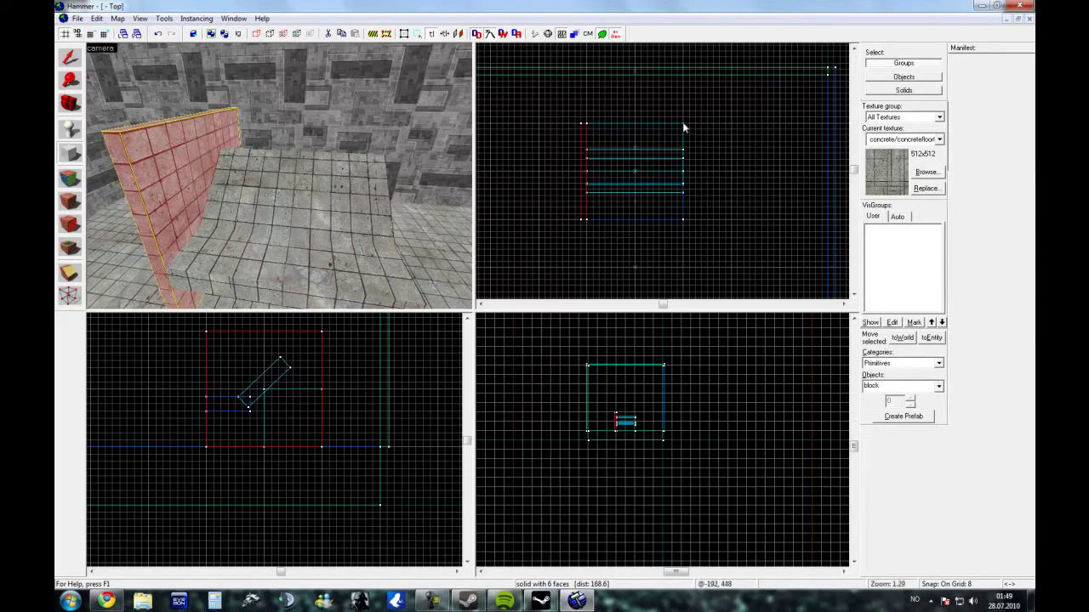
# Create a 144 × 8 back wall behind the box, 128 units tall from the floor to the side wall's top
pyautogui.moveTo(684, 126)
pyautogui.mouseDown()
pyautogui.moveTo(577, 122)
pyautogui.moveTo(691, 120)
pyautogui.mouseUp()
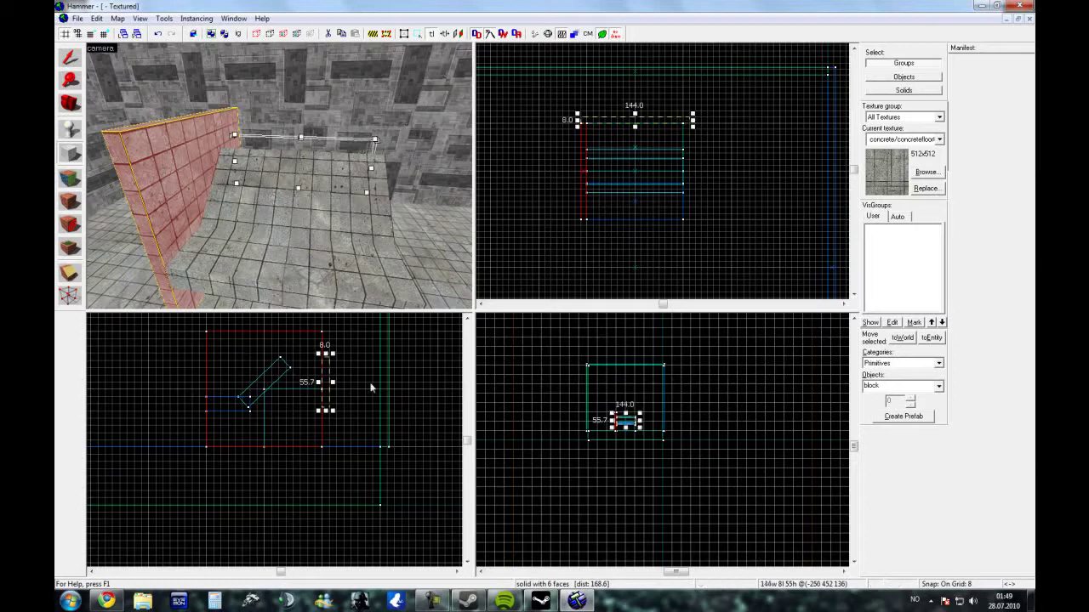
pyautogui.moveTo(325, 353); pyautogui.dragTo(325, 327)
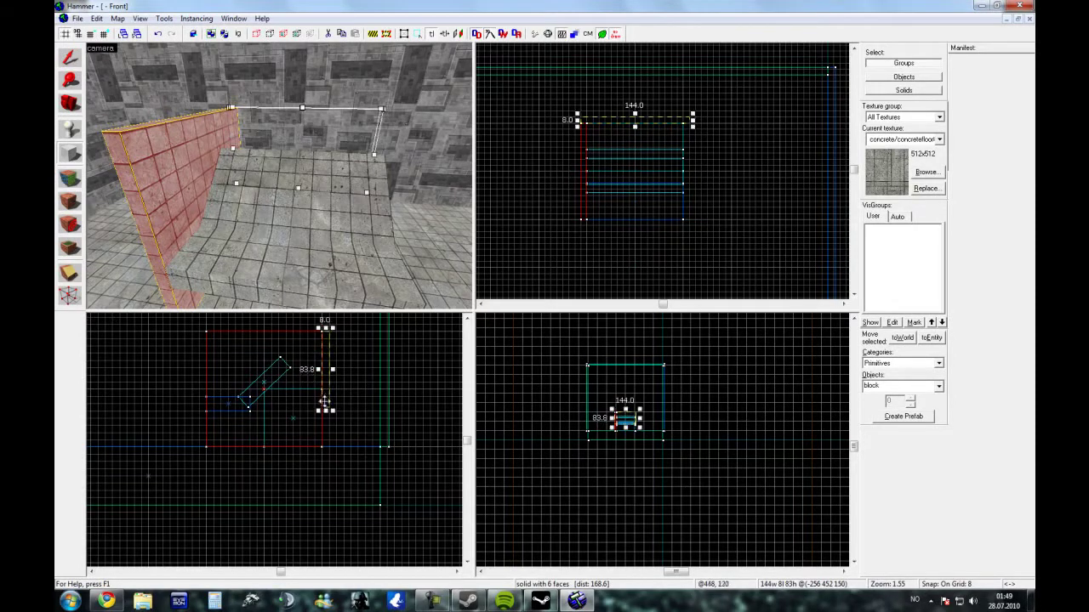
pyautogui.moveTo(324, 412); pyautogui.dragTo(328, 451)
pyautogui.press('Return')
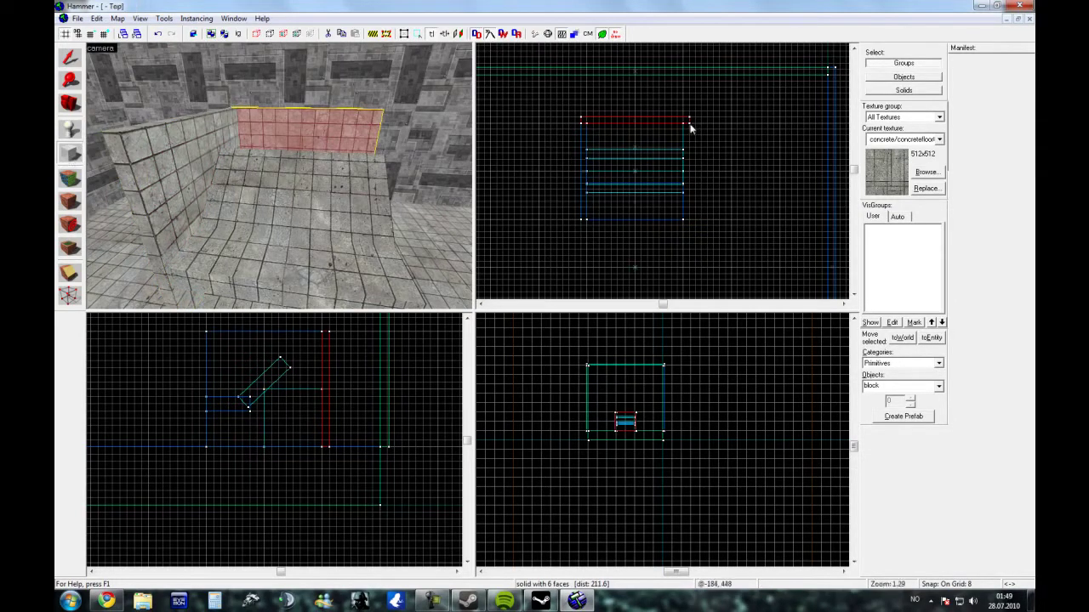
# Create a matching 8 × 128 wall, 128 units tall, along the box's open side
pyautogui.moveTo(691, 128); pyautogui.dragTo(683, 223)
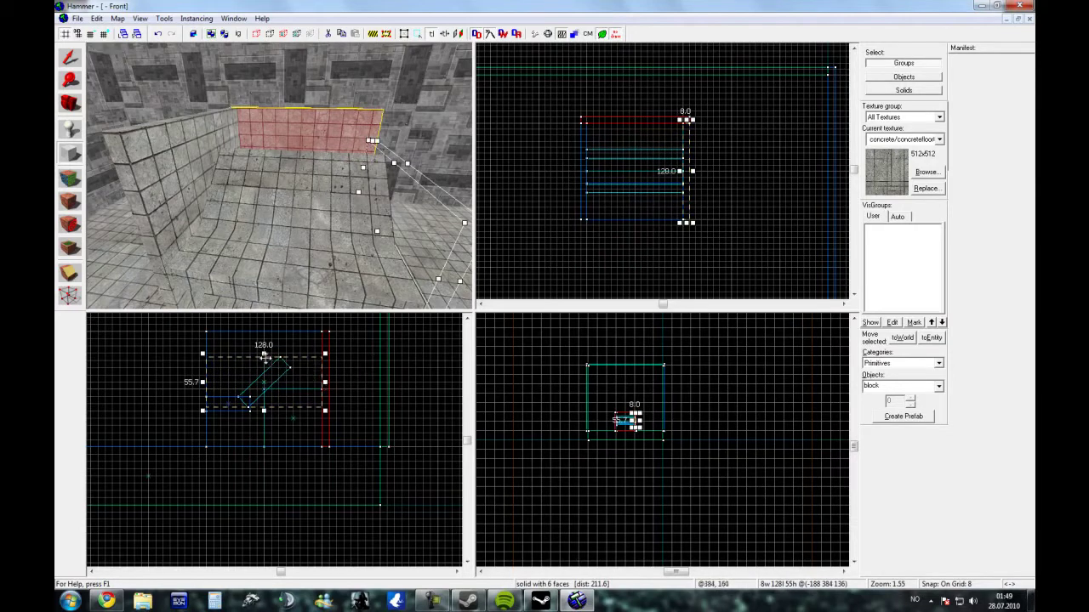
pyautogui.moveTo(264, 353); pyautogui.dragTo(265, 332)
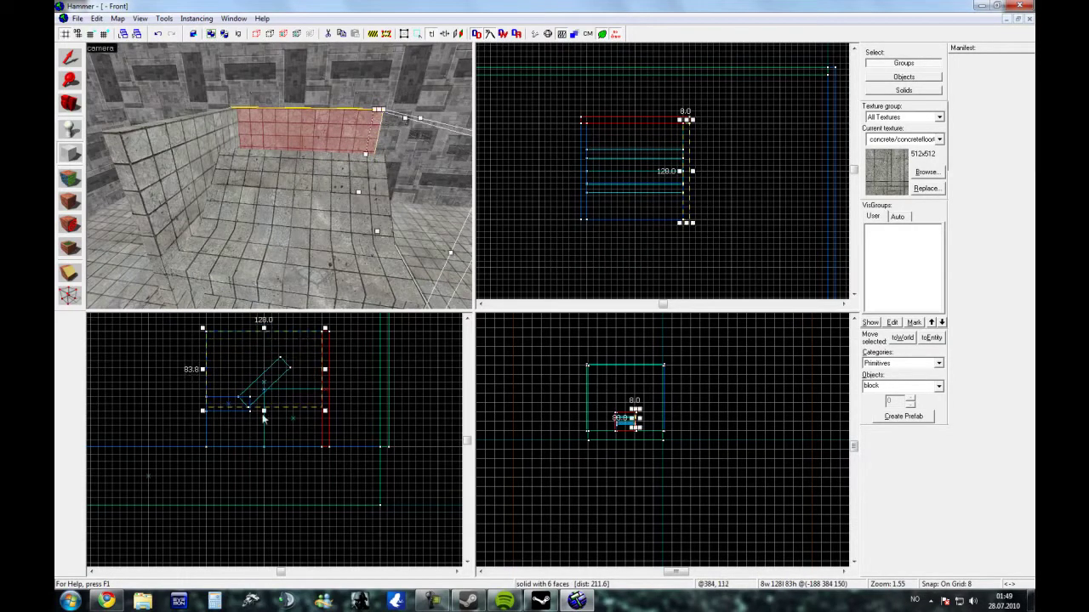
pyautogui.press('Return')
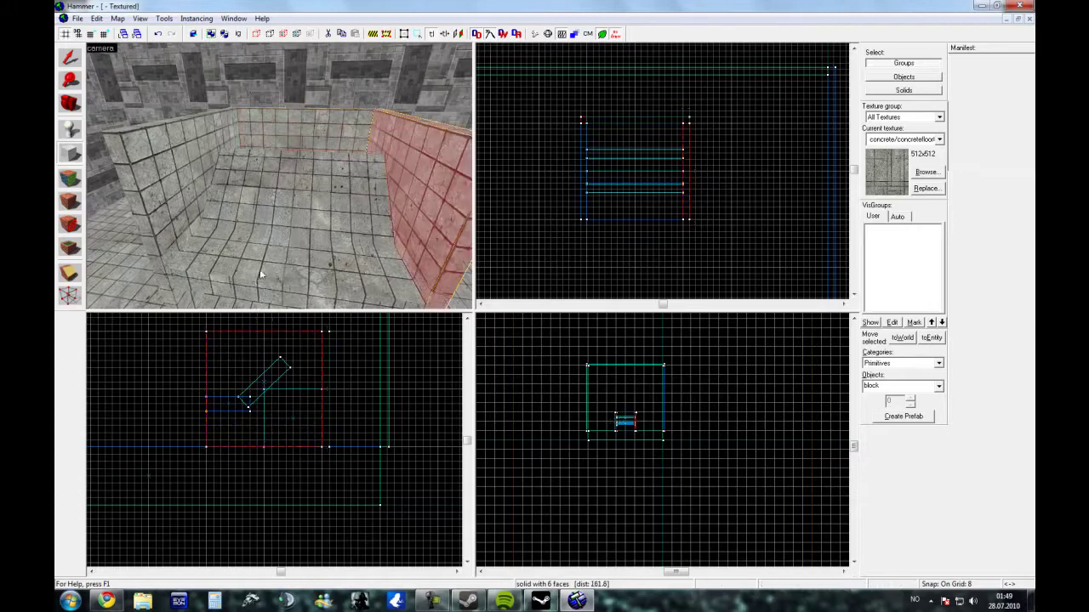
# Resize the sloped panel to 84.7 units deep and 64 units tall and shift it back against the rear wall
pyautogui.press('Right')
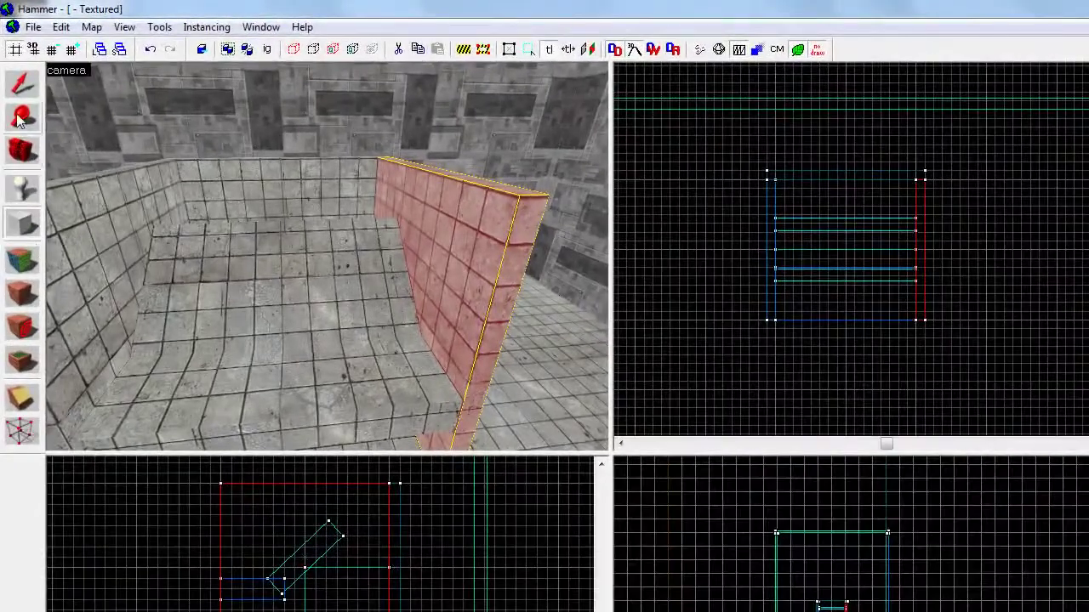
pyautogui.click(22, 83)
pyautogui.click(213, 250)
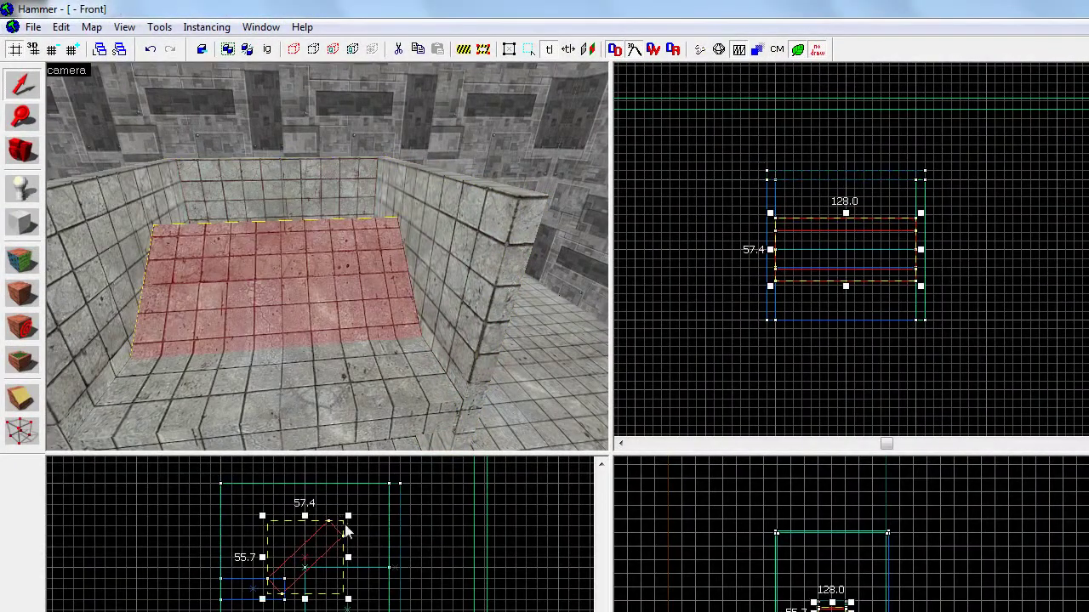
pyautogui.moveTo(348, 516); pyautogui.dragTo(385, 481)
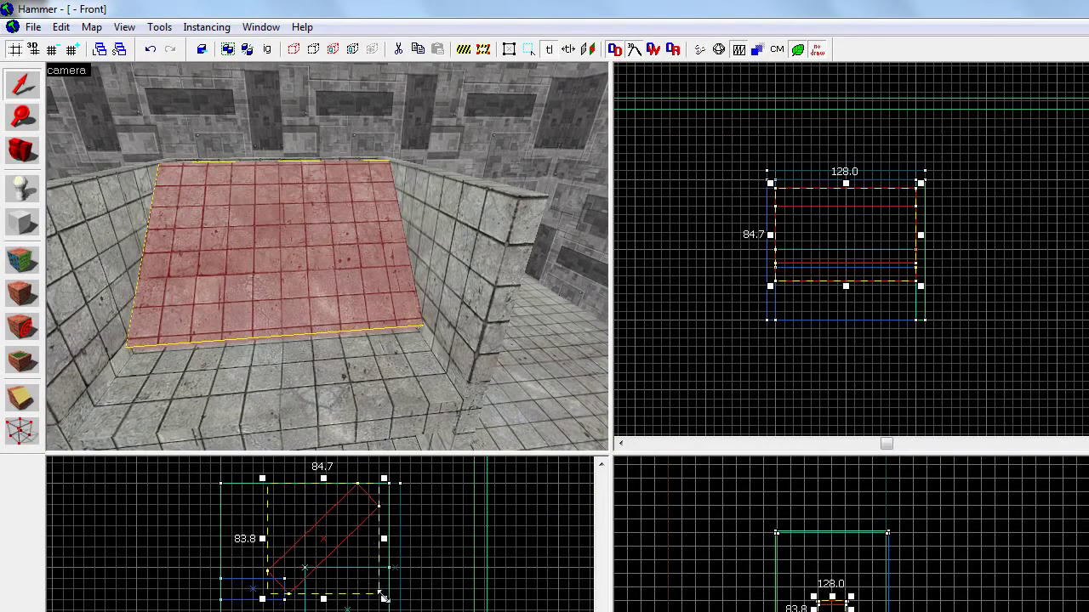
pyautogui.moveTo(384, 597)
pyautogui.mouseDown()
pyautogui.moveTo(365, 584)
pyautogui.moveTo(384, 594)
pyautogui.mouseUp()
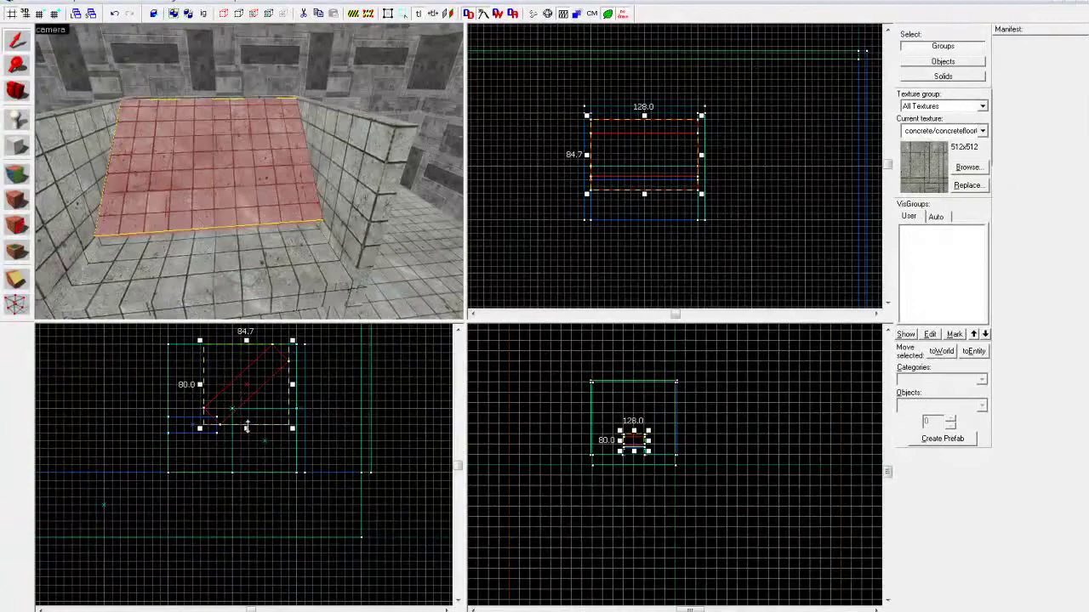
pyautogui.moveTo(247, 427)
pyautogui.mouseDown()
pyautogui.moveTo(247, 409)
pyautogui.moveTo(257, 417)
pyautogui.moveTo(246, 411)
pyautogui.mouseUp()
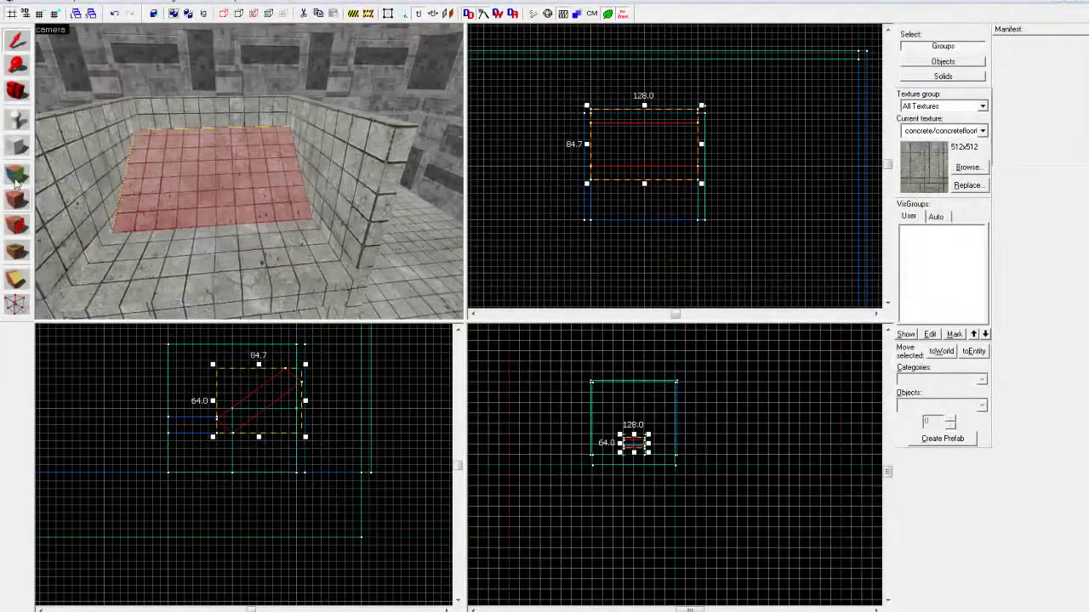
# Create a 128 × 8 crosspiece, 16 units tall, between the side walls above the slope, flush with the walls' upper edges
pyautogui.click(17, 146)
pyautogui.scroll(2, 593, 170)
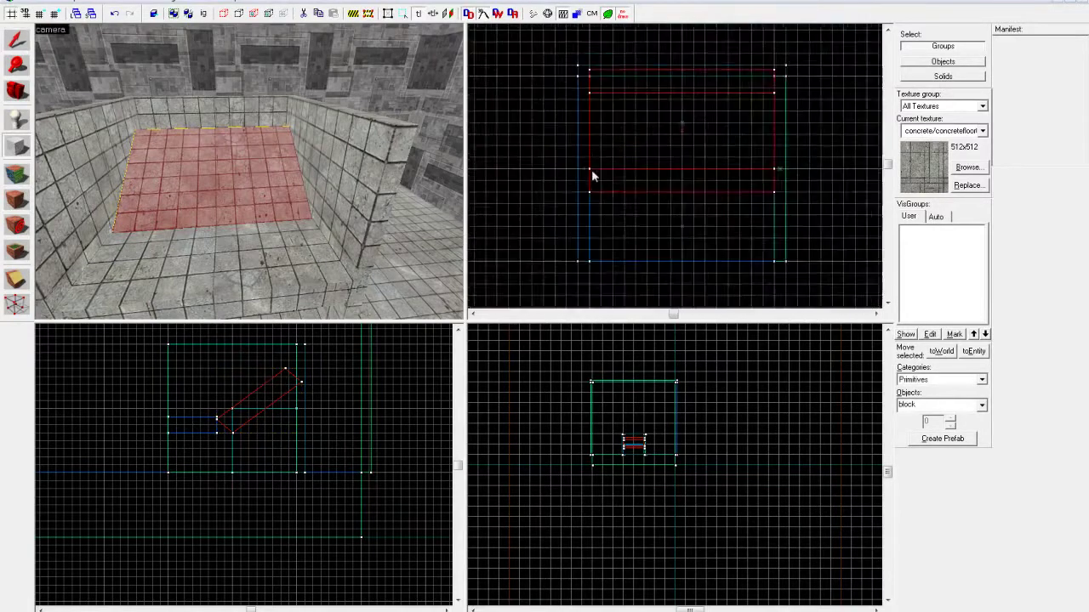
pyautogui.scroll(1, 589, 167)
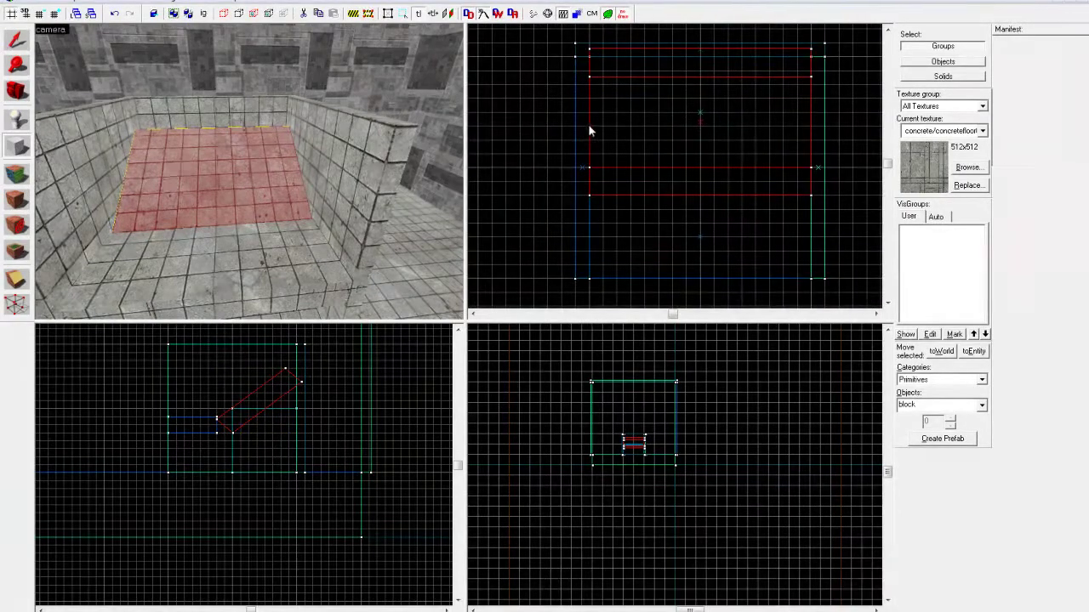
pyautogui.moveTo(591, 130); pyautogui.dragTo(815, 144)
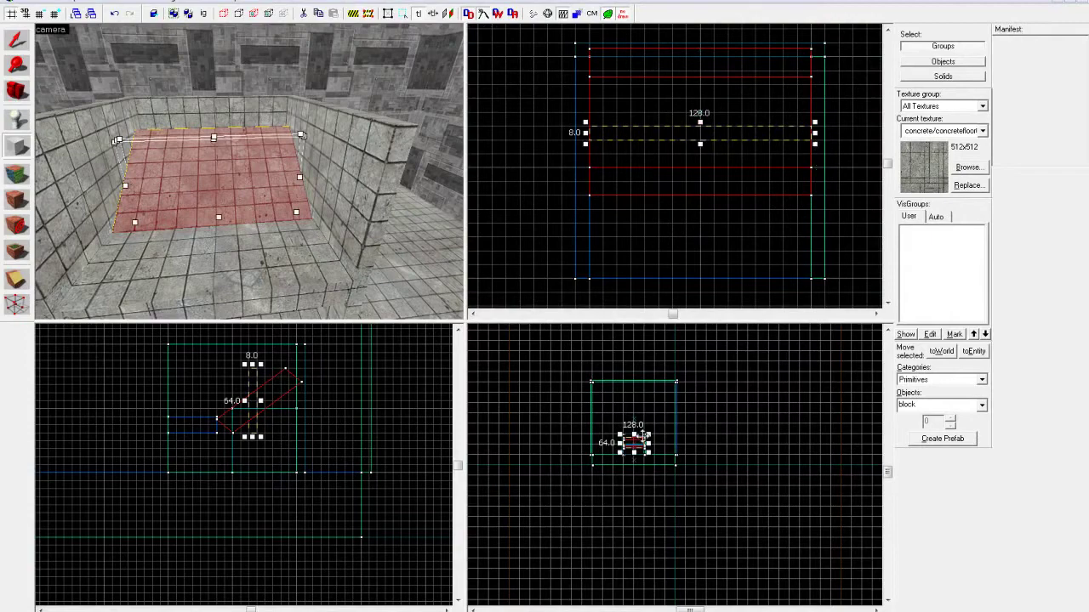
pyautogui.scroll(5, 643, 436)
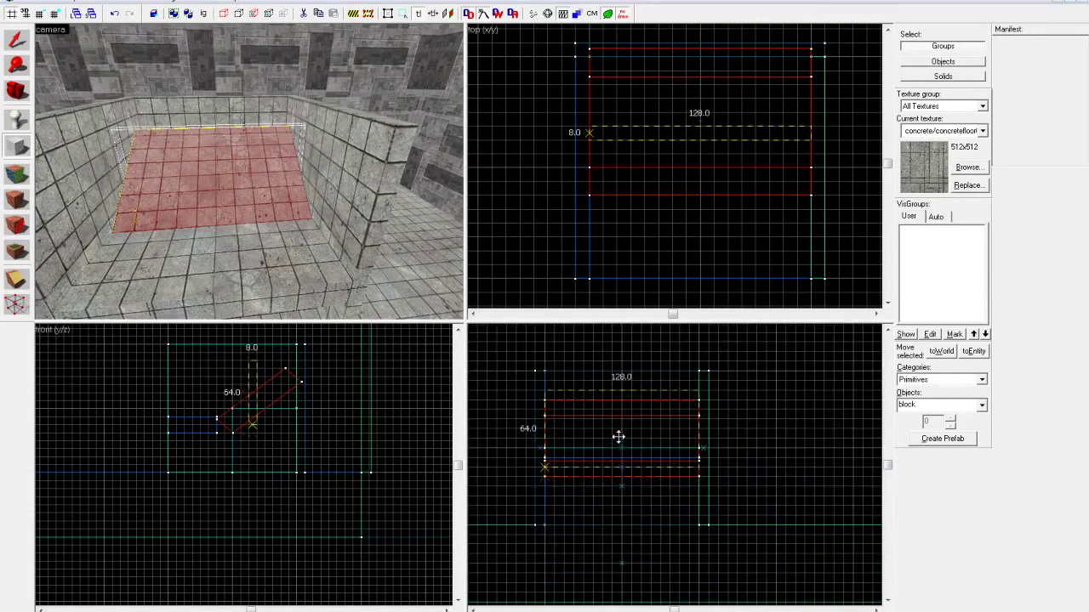
pyautogui.moveTo(618, 437); pyautogui.dragTo(624, 397)
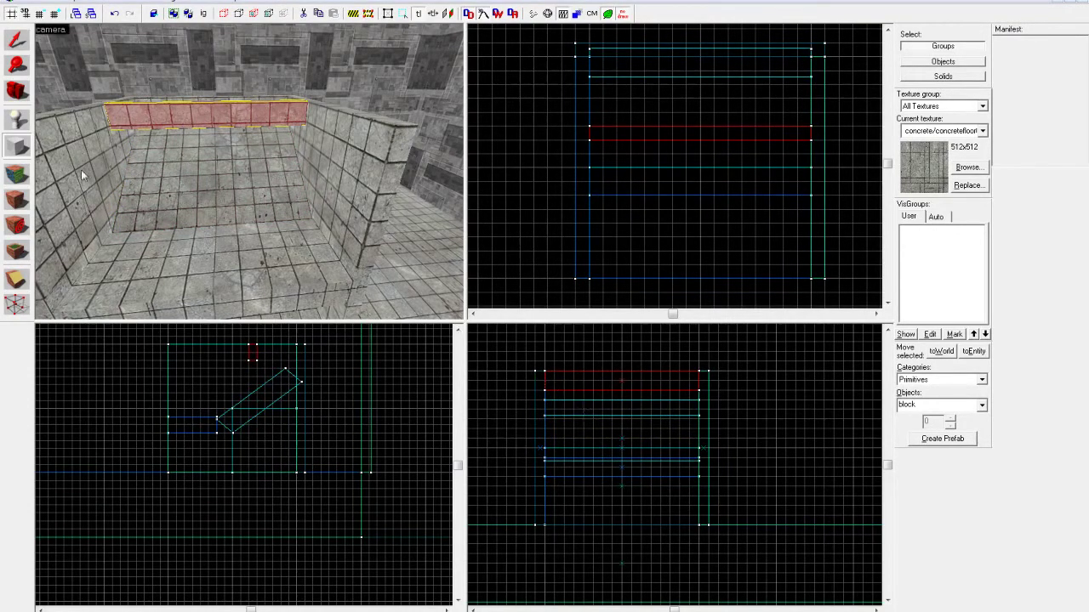
# Select the three walls and the crosspiece together and stretch them upward to an overall height of 192 units
pyautogui.click(17, 41)
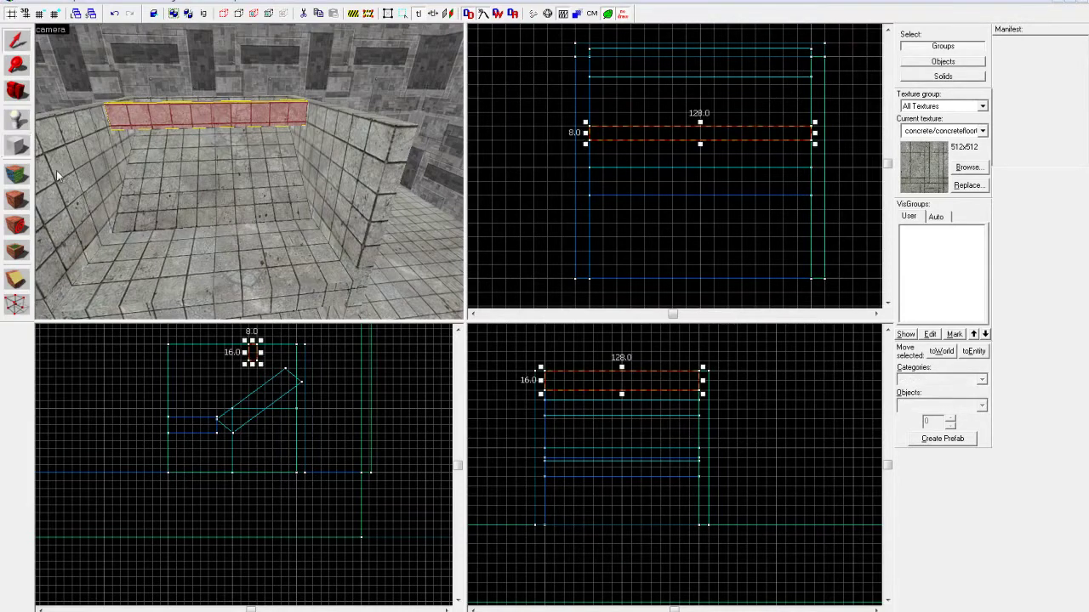
pyautogui.click(61, 177)
pyautogui.keyDown('ctrl'); pyautogui.click(249, 102); pyautogui.keyUp('ctrl')
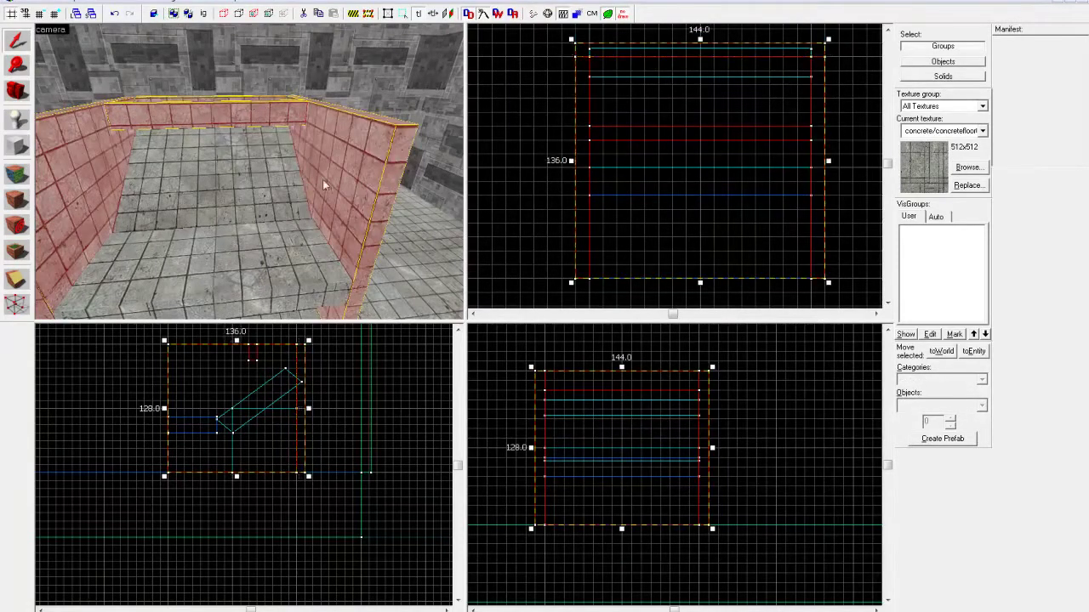
pyautogui.press('Up')
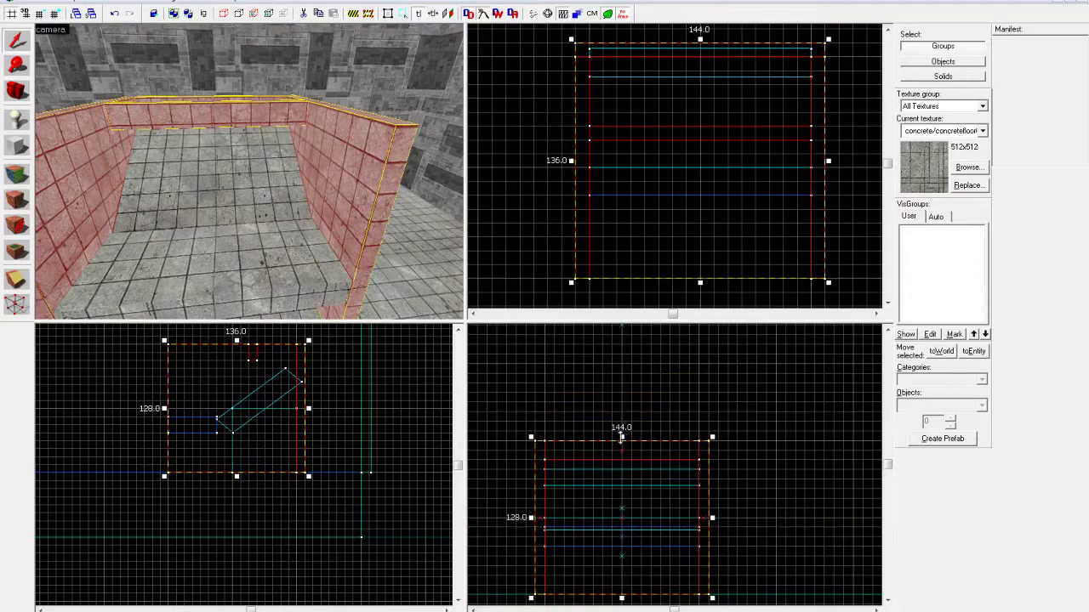
pyautogui.moveTo(621, 436); pyautogui.dragTo(622, 358)
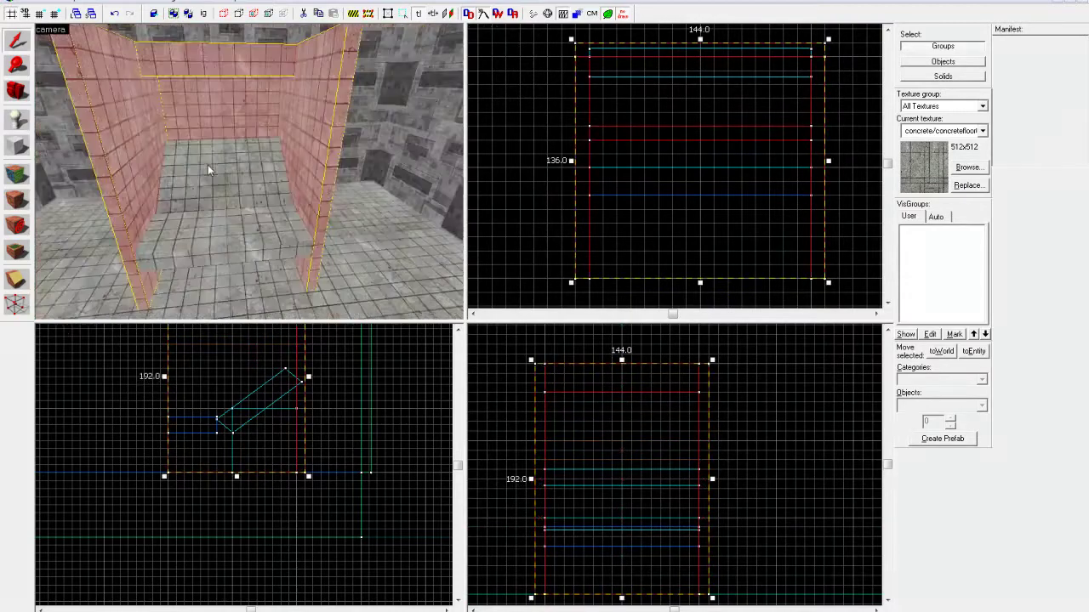
# Extend the crosspiece downward to a height of 88 units so it reaches toward the sloped panel
pyautogui.click(179, 64)
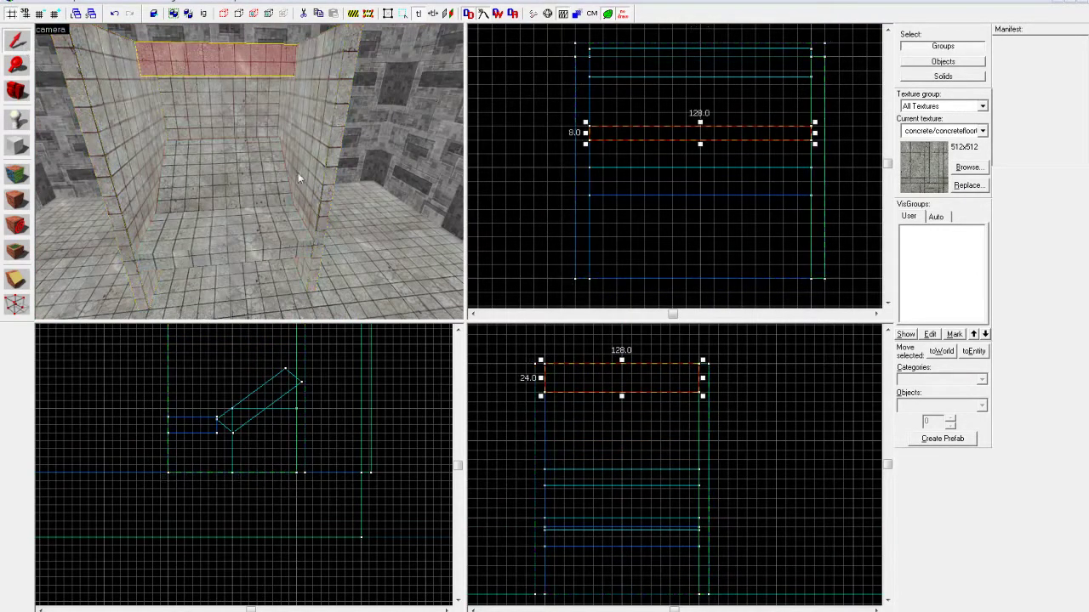
pyautogui.moveTo(622, 396); pyautogui.dragTo(623, 474)
pyautogui.press('z')
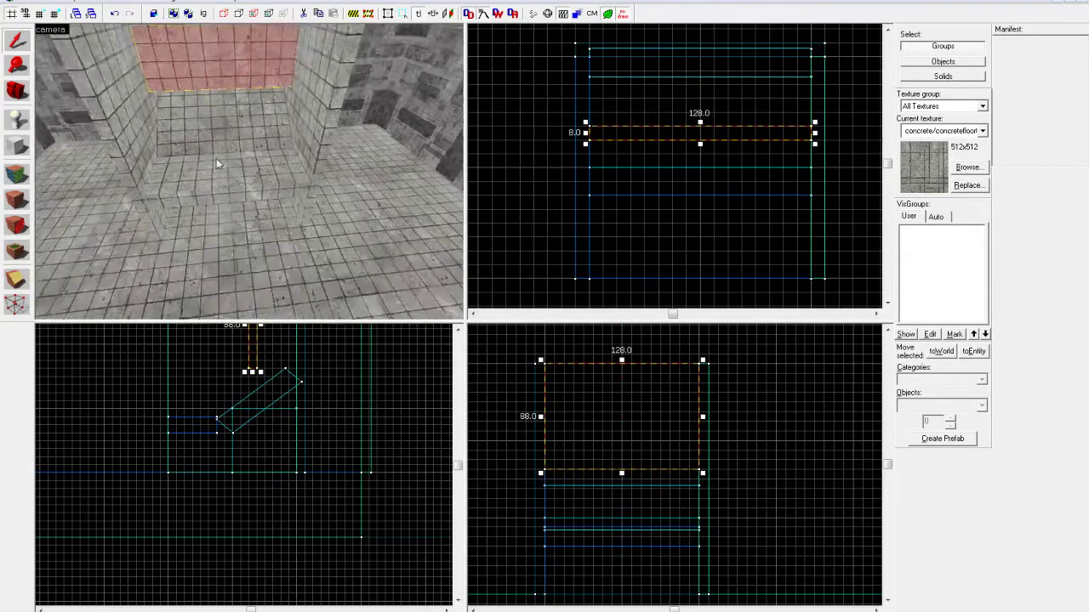
pyautogui.press('w')
pyautogui.press('w')
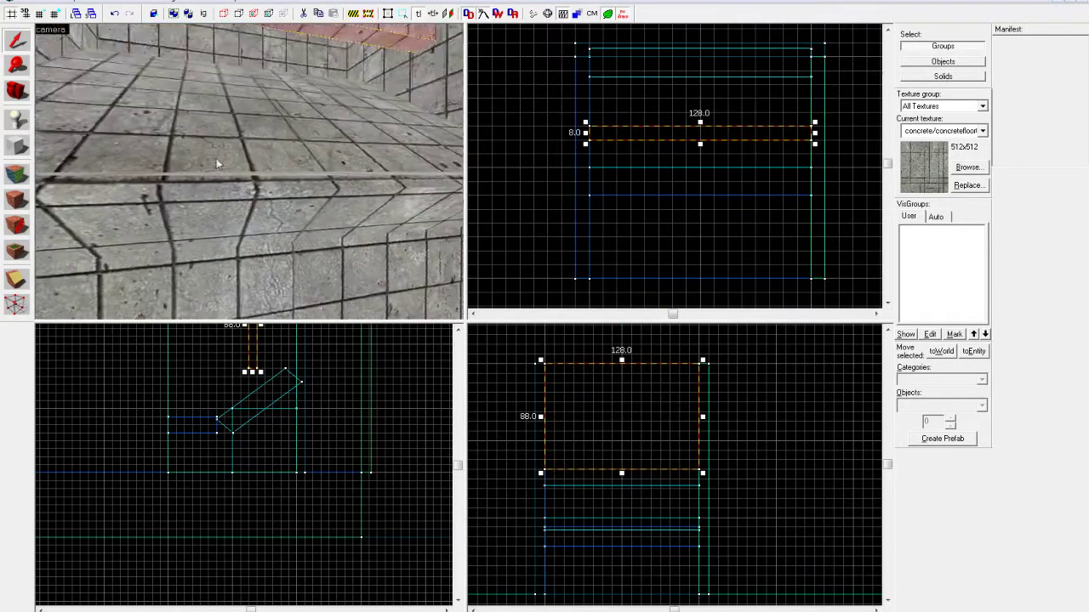
pyautogui.press('s')
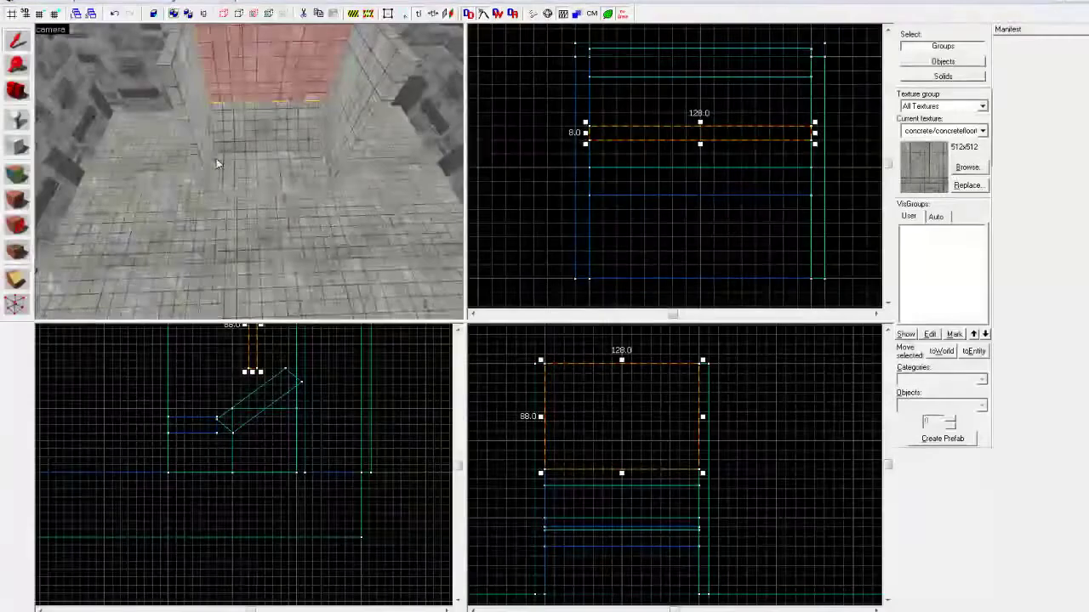
pyautogui.press('z')
# Create an 8-unit-thick roof block across the walls, spanning from the back wall to the front of the crosspiece, and clear the selection
pyautogui.click(17, 146)
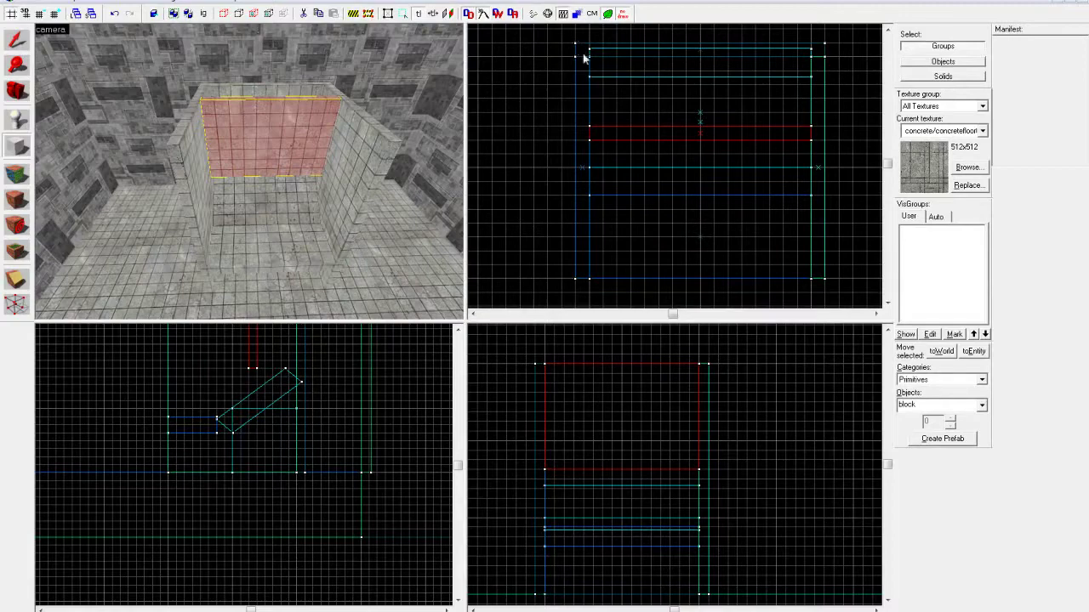
pyautogui.moveTo(583, 58); pyautogui.dragTo(827, 151)
pyautogui.moveTo(624, 475); pyautogui.dragTo(623, 364)
pyautogui.moveTo(621, 353); pyautogui.dragTo(622, 354)
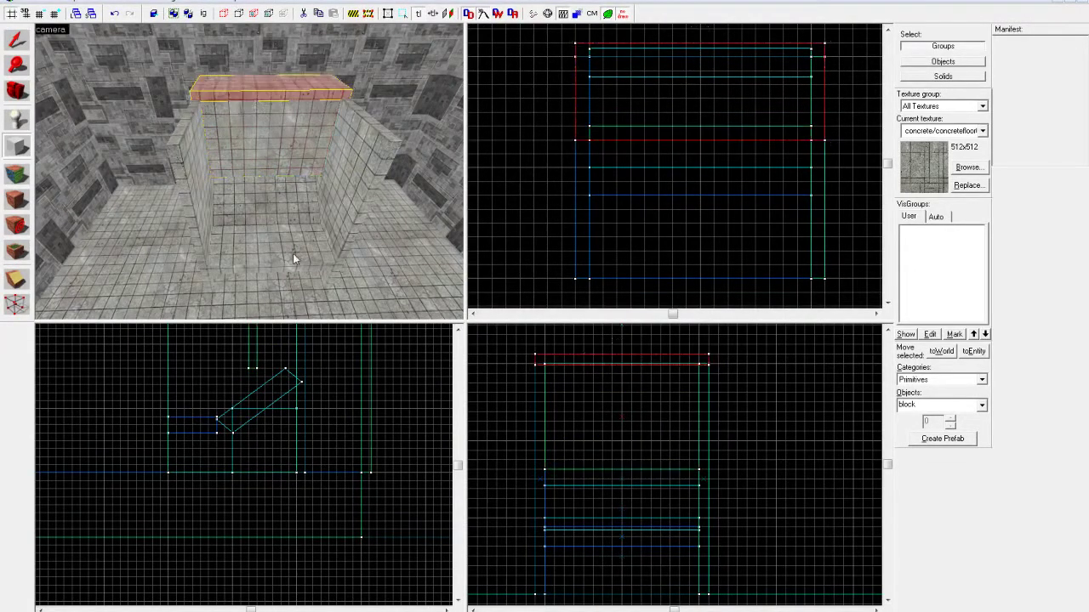
pyautogui.click(20, 44)
pyautogui.click(603, 221)
# Apply the metal/prodcaution texture to the top face of the low ledge inside the box, filtering the textures by Metal
pyautogui.scroll(2, 267, 175)
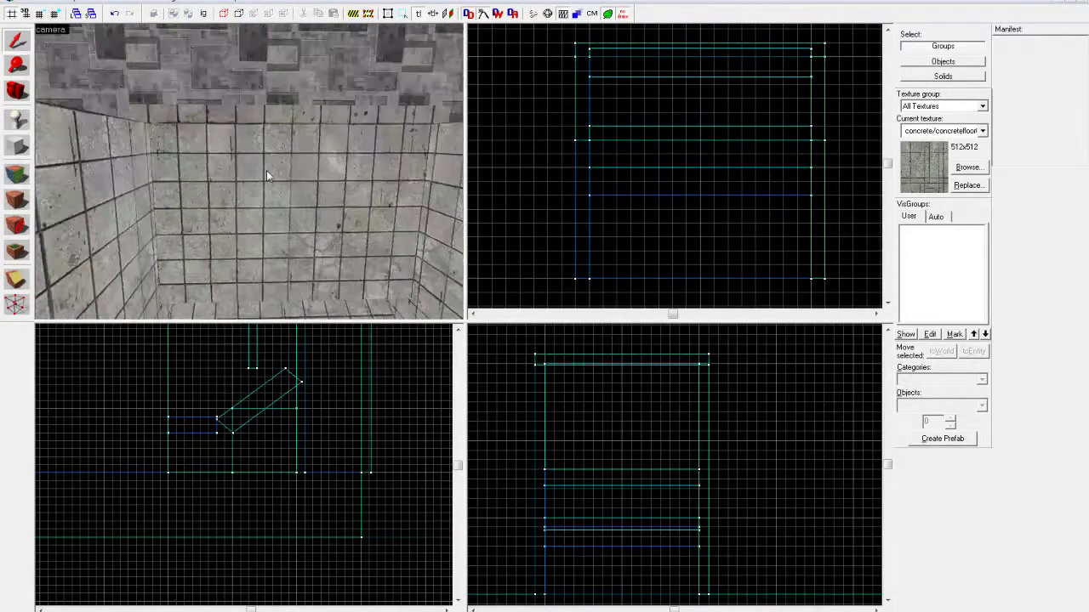
pyautogui.scroll(-5, 267, 172)
pyautogui.click(23, 175)
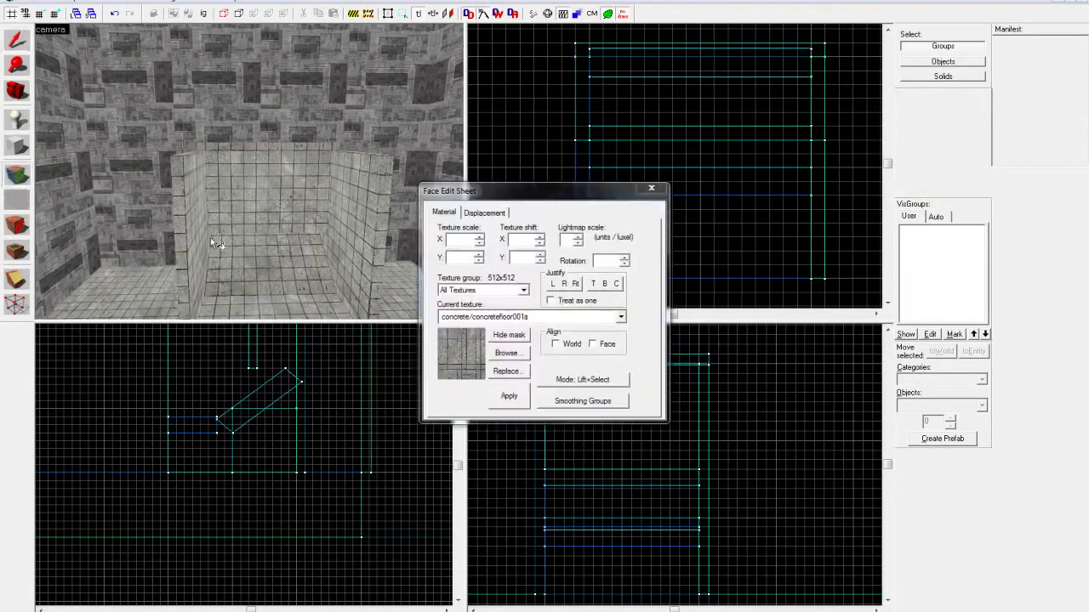
pyautogui.press('Down')
pyautogui.click(262, 246)
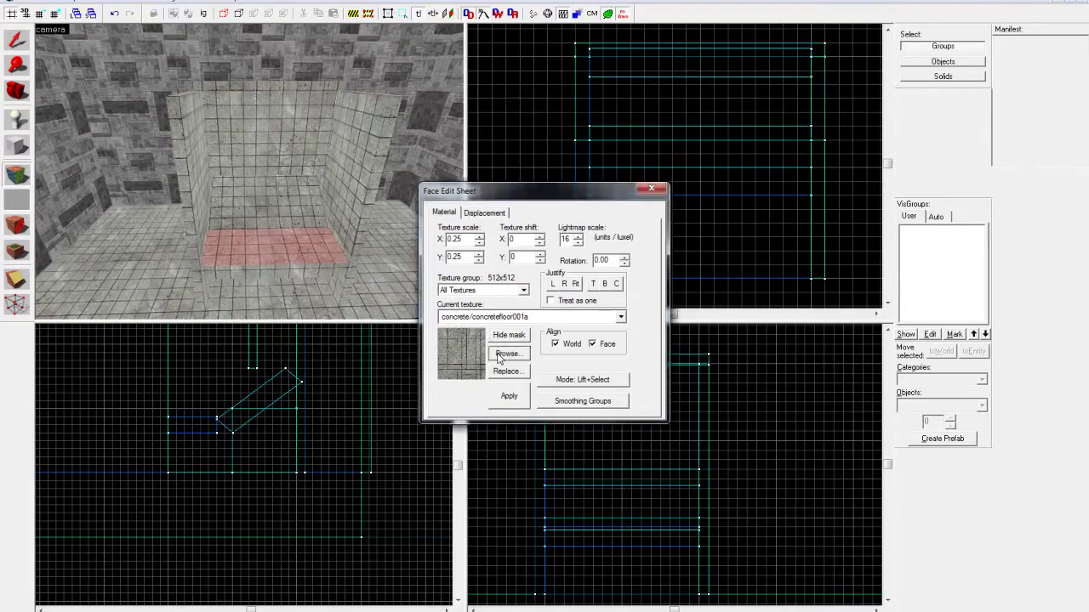
pyautogui.click(506, 352)
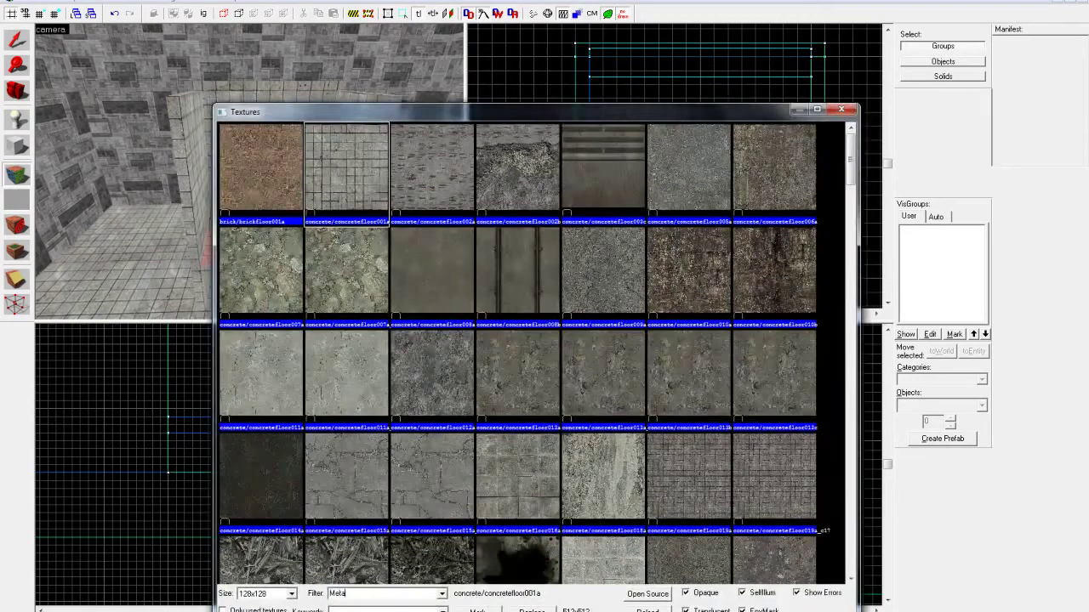
pyautogui.scroll(-6, 638, 324)
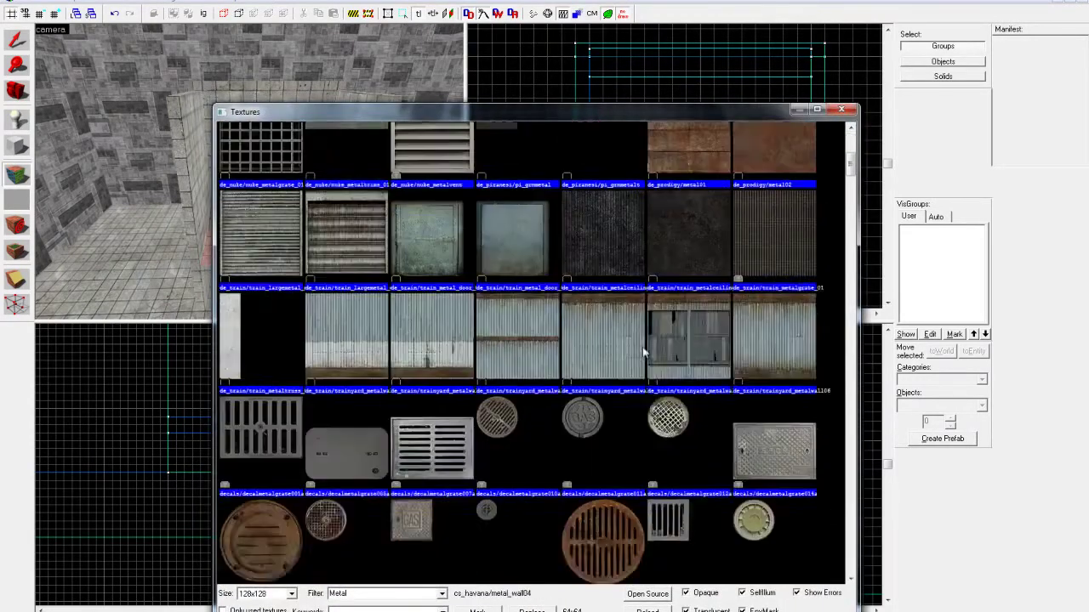
pyautogui.scroll(-12, 643, 353)
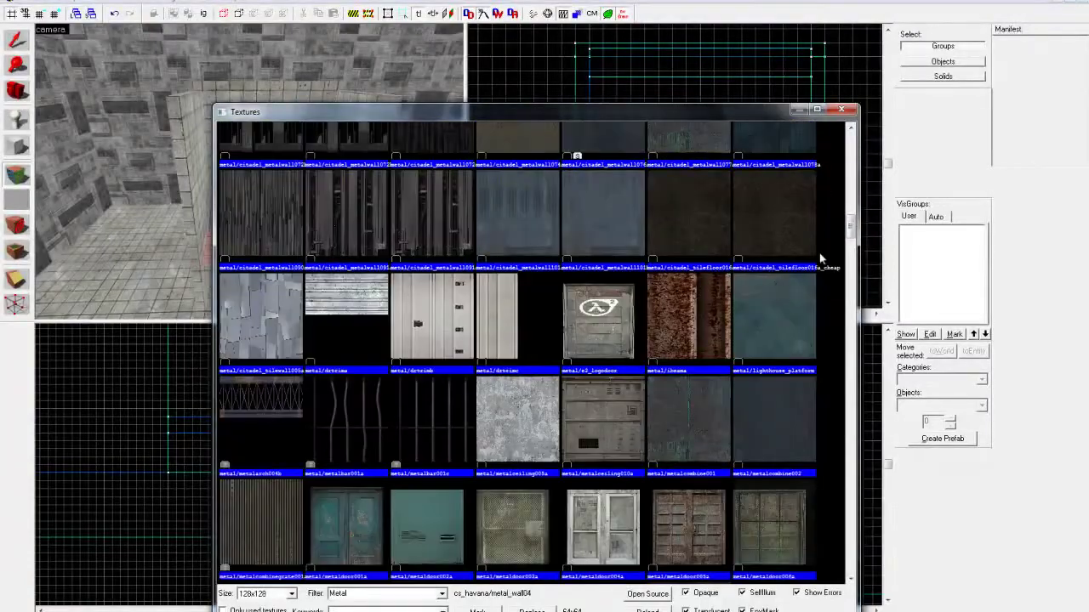
pyautogui.moveTo(848, 232); pyautogui.dragTo(848, 562)
pyautogui.scroll(-5, 705, 446)
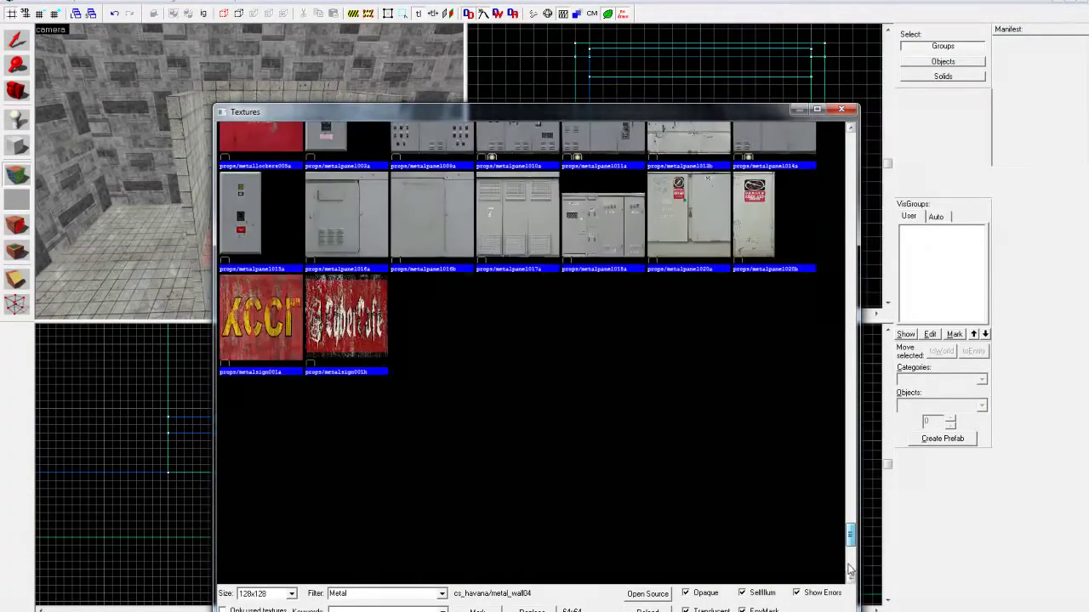
pyautogui.click(493, 364)
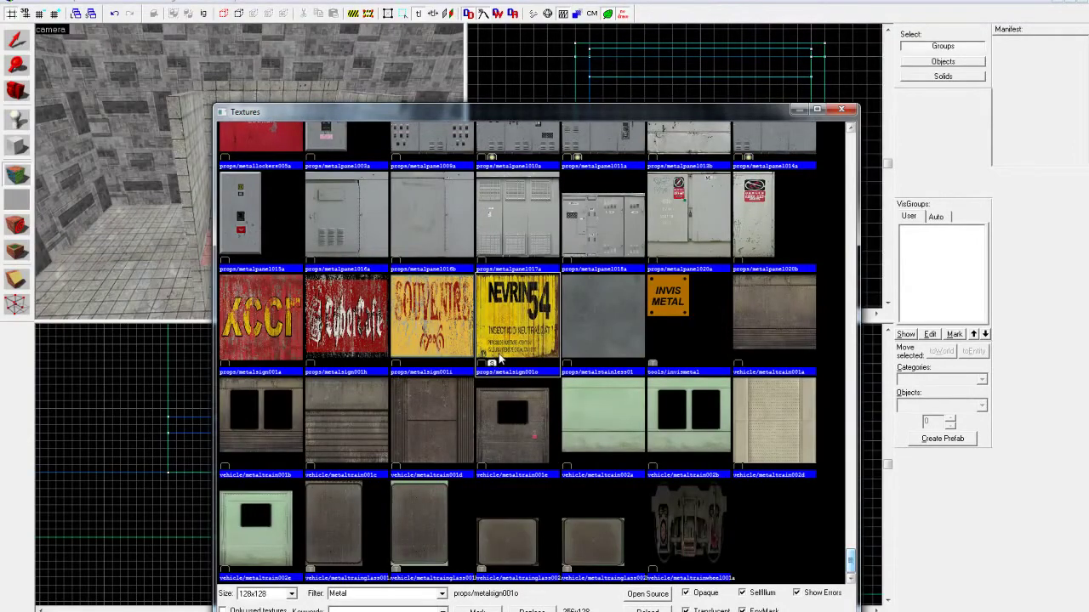
pyautogui.scroll(10, 499, 353)
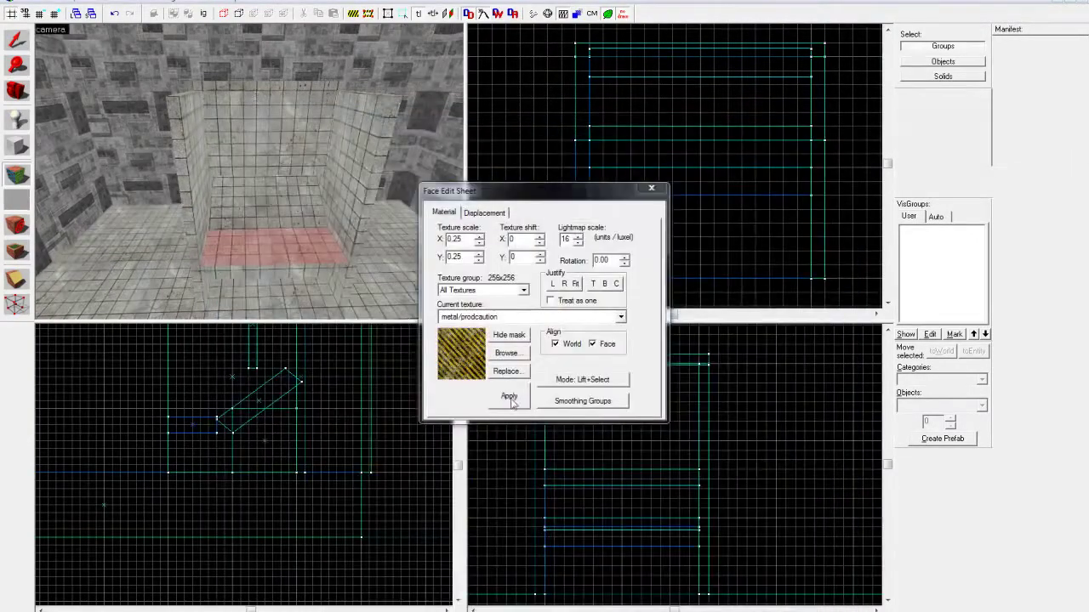
pyautogui.click(508, 397)
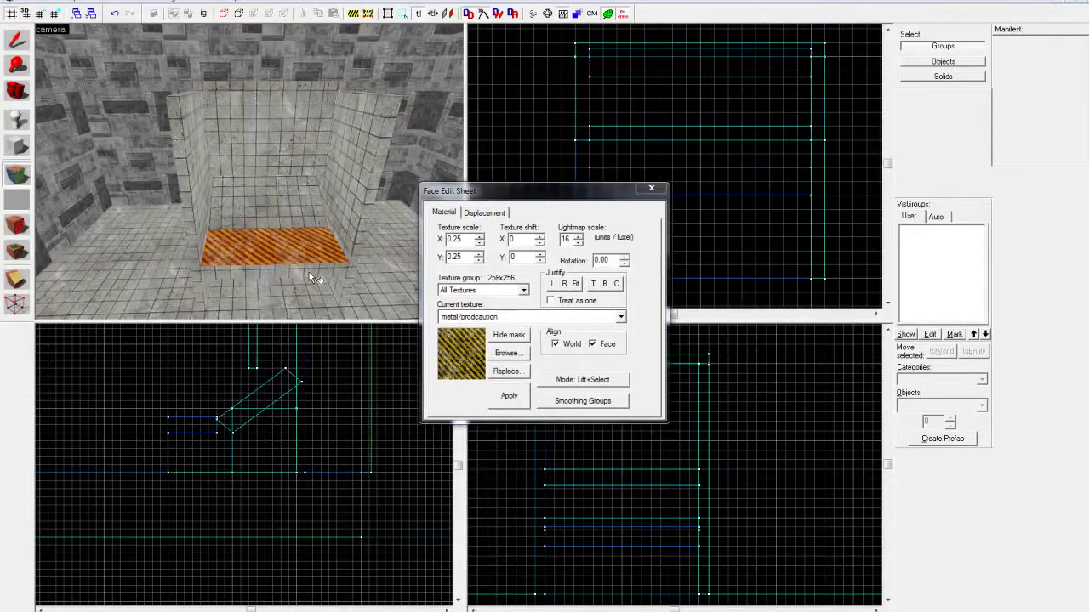
# Apply the metal/prodcaution texture to the front face of the low ledge
pyautogui.click(309, 273)
pyautogui.click(491, 317)
pyautogui.click(500, 403)
pyautogui.click(508, 401)
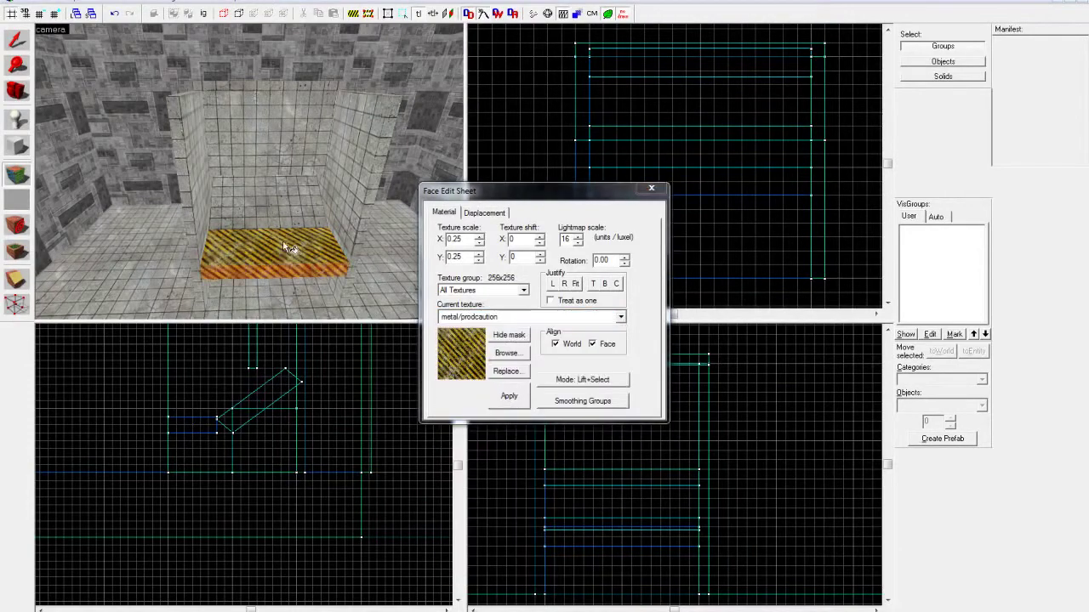
# Apply the metal/prodcaution texture to the sloped panel behind the ledge and close the face editing sheet
pyautogui.click(279, 220)
pyautogui.click(620, 316)
pyautogui.click(493, 379)
pyautogui.click(508, 397)
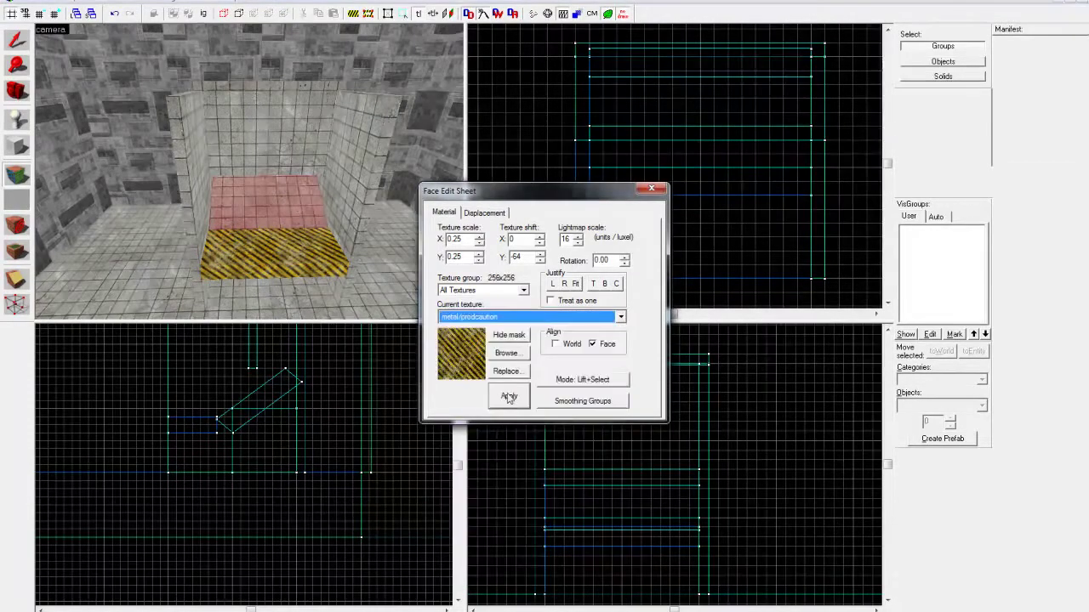
pyautogui.scroll(2, 268, 214)
pyautogui.press('Up')
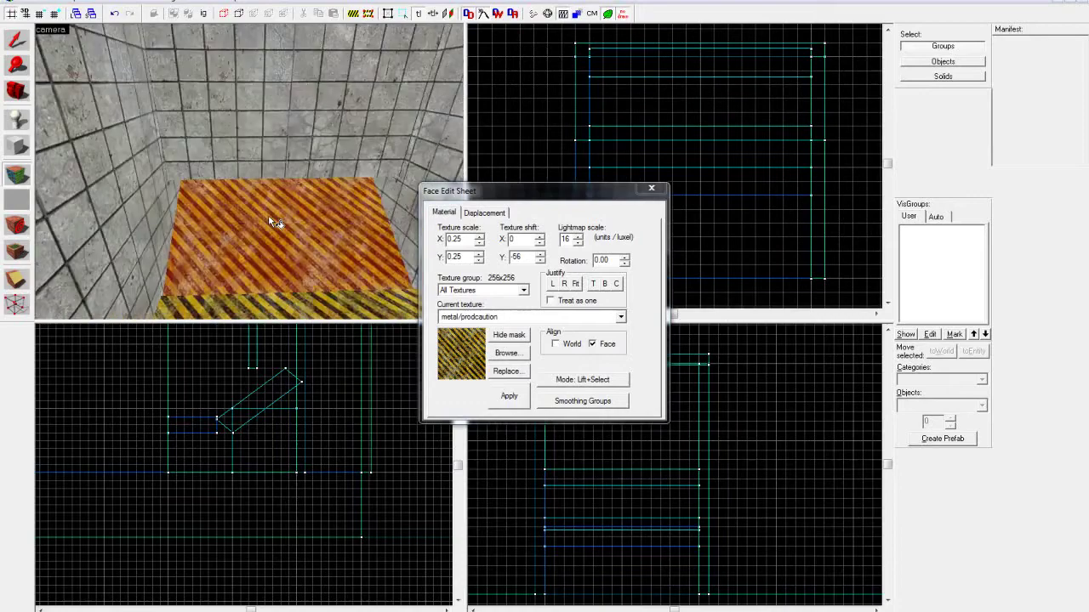
pyautogui.press('s')
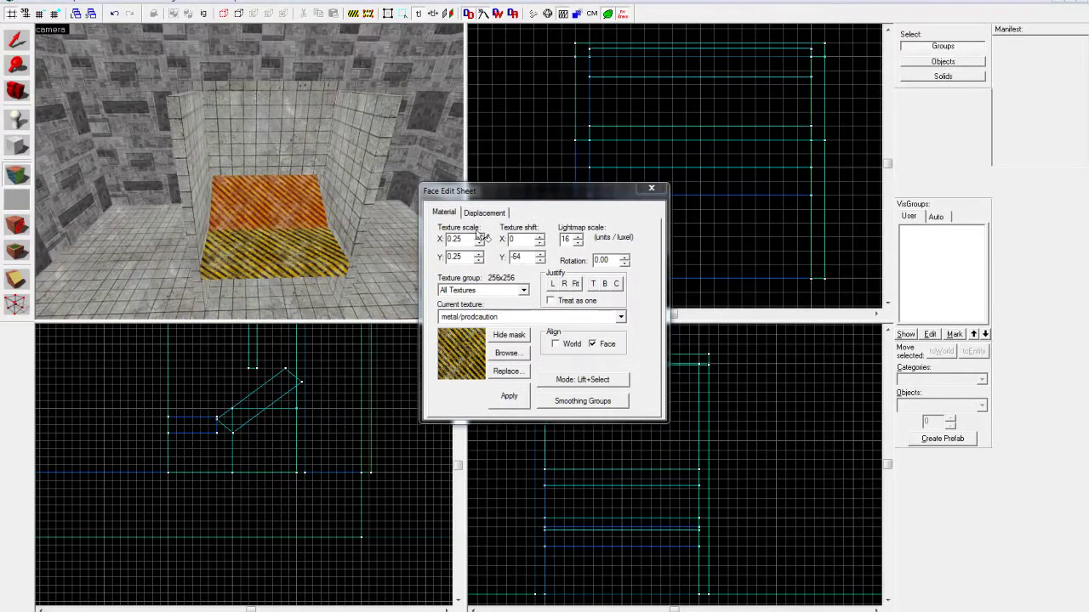
pyautogui.click(650, 188)
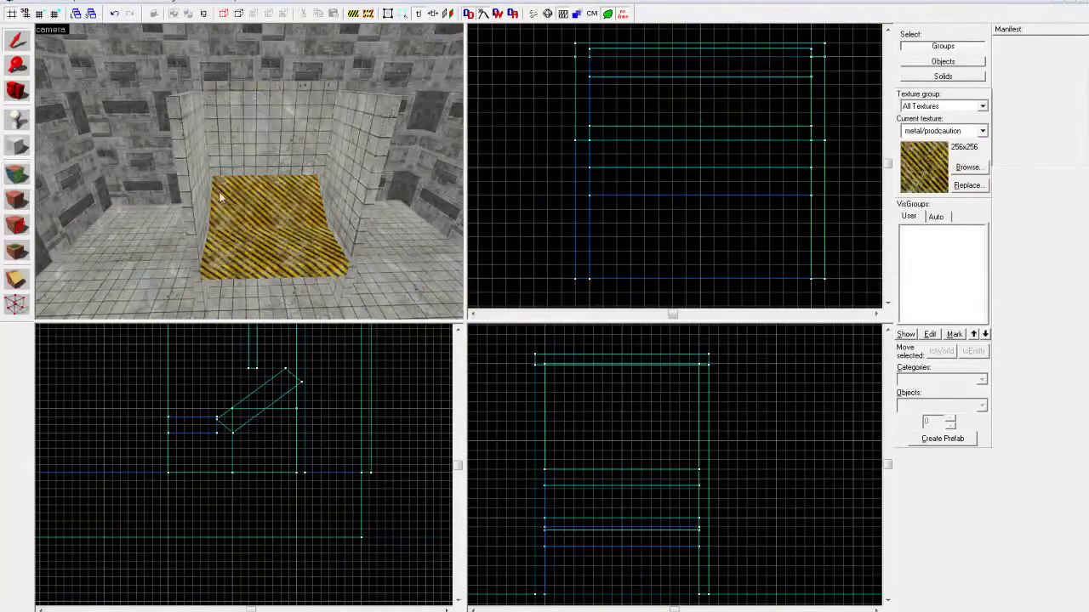
# Extend the roof block forward to a depth of 136 units so it covers the box up to the walls' front edges
pyautogui.press('w')
pyautogui.press('s')
pyautogui.press('w')
pyautogui.press('s')
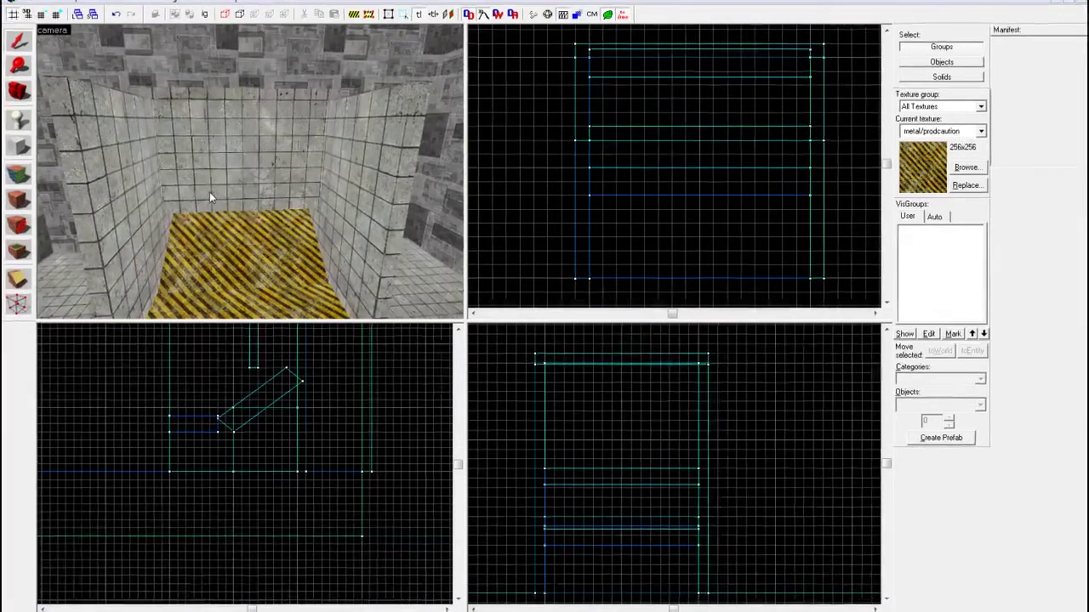
pyautogui.press('s')
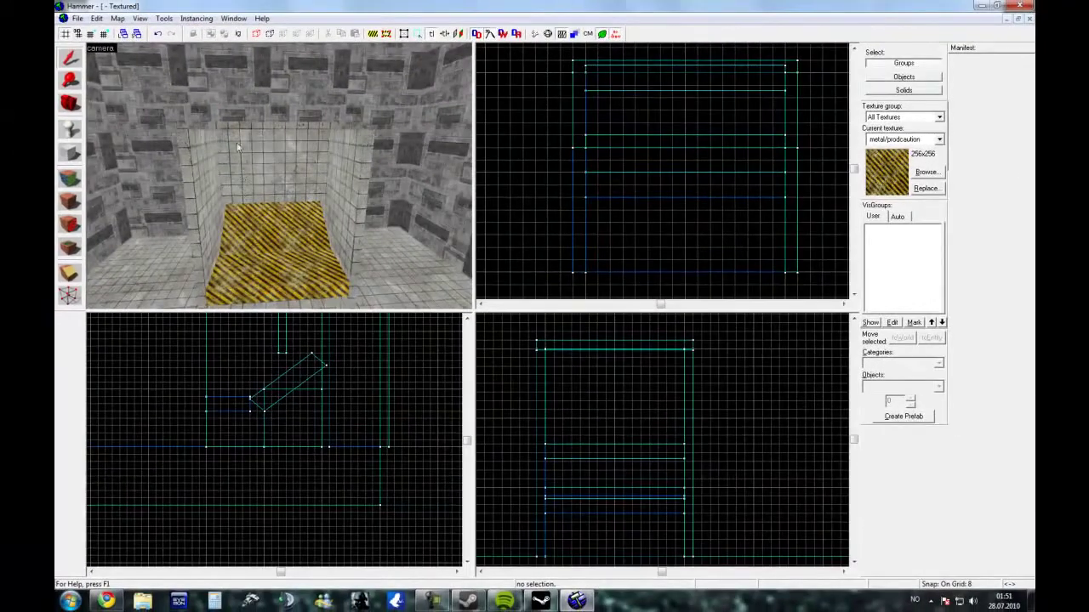
pyautogui.click(239, 125)
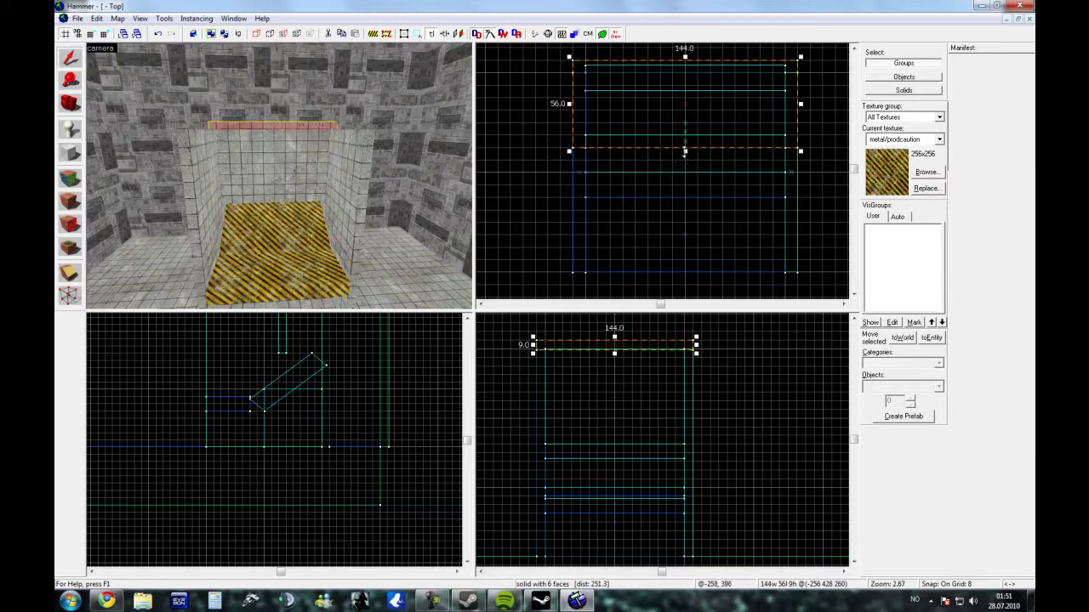
pyautogui.moveTo(685, 151); pyautogui.dragTo(684, 276)
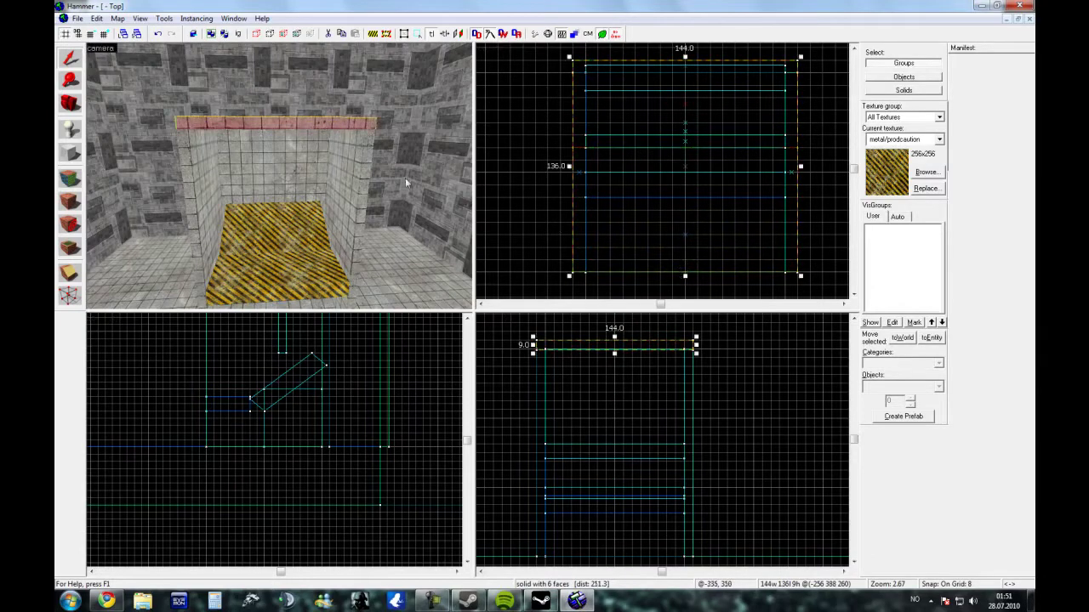
# Create an 8 × 8 block, 16 units tall, on the right wall's front edge using the concrete/concretefloor001a texture
pyautogui.click(357, 230)
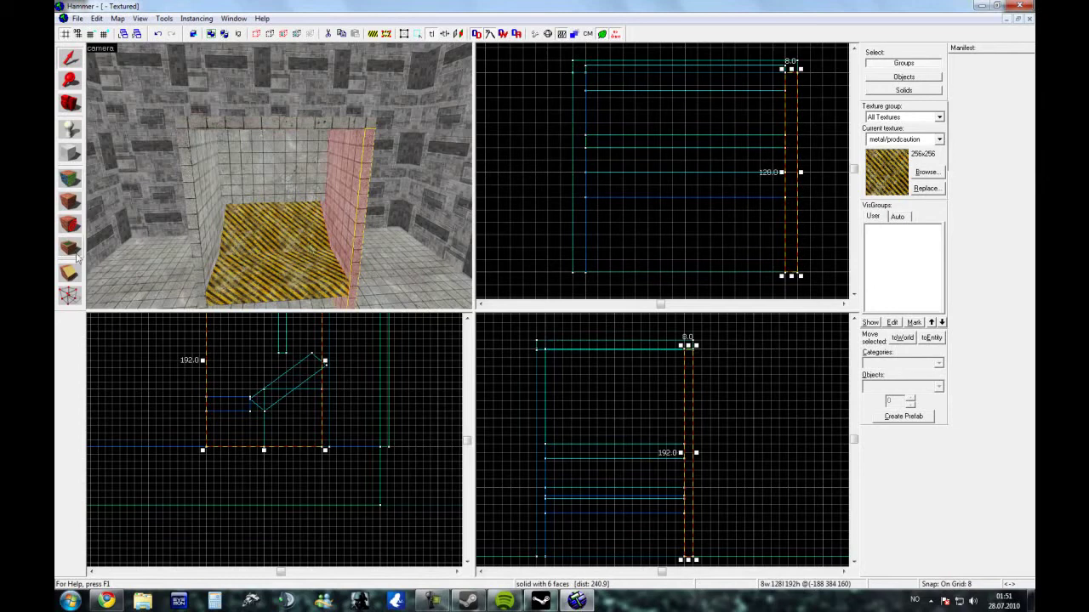
pyautogui.click(72, 154)
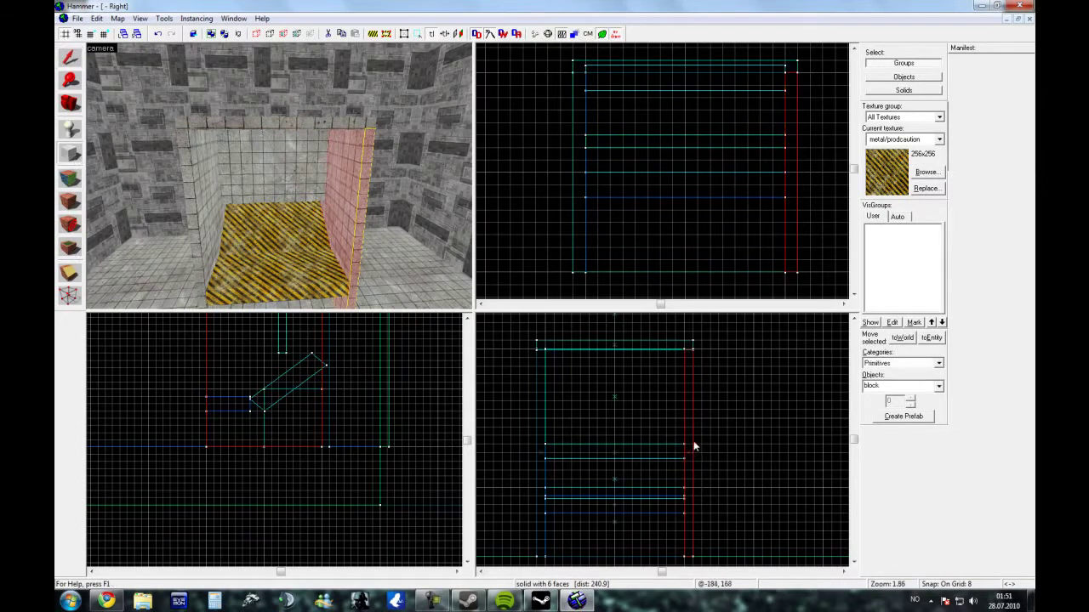
pyautogui.moveTo(693, 441); pyautogui.dragTo(684, 464)
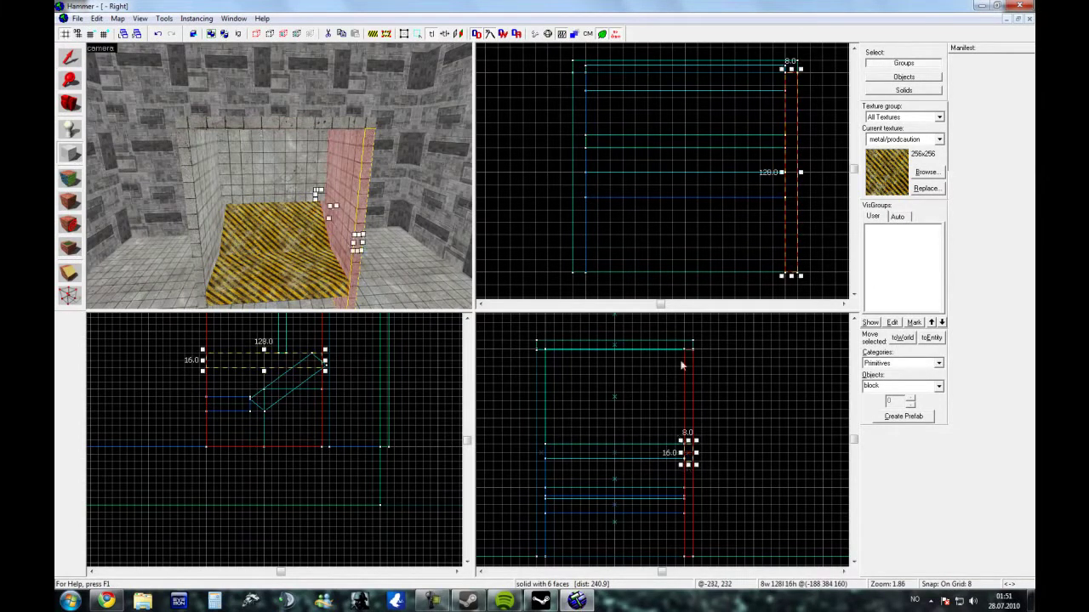
pyautogui.moveTo(792, 73); pyautogui.dragTo(791, 231)
pyautogui.scroll(4, 793, 268)
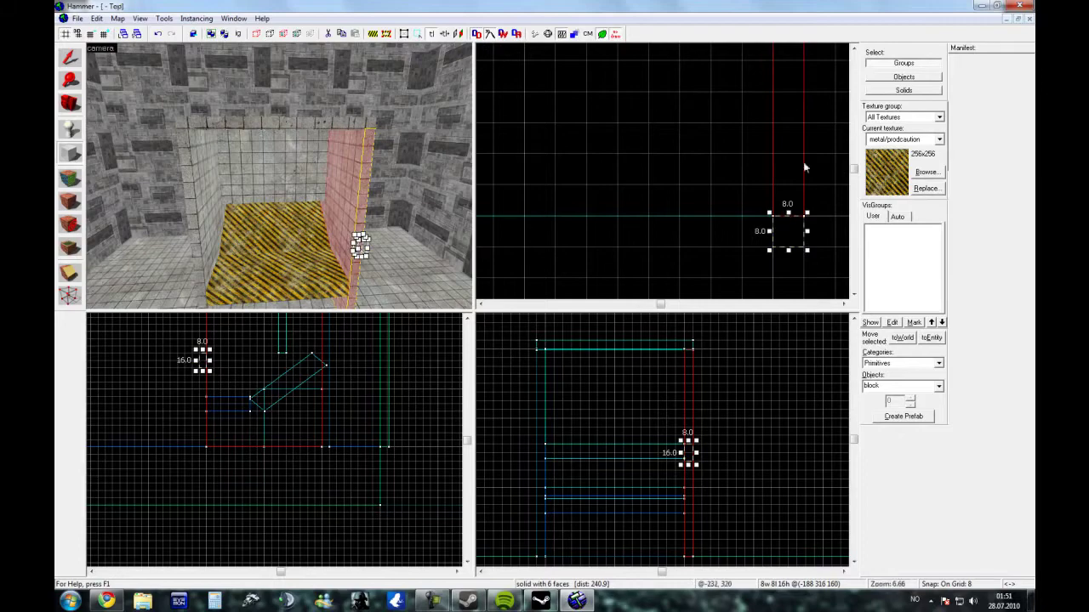
pyautogui.click(939, 139)
pyautogui.click(917, 201)
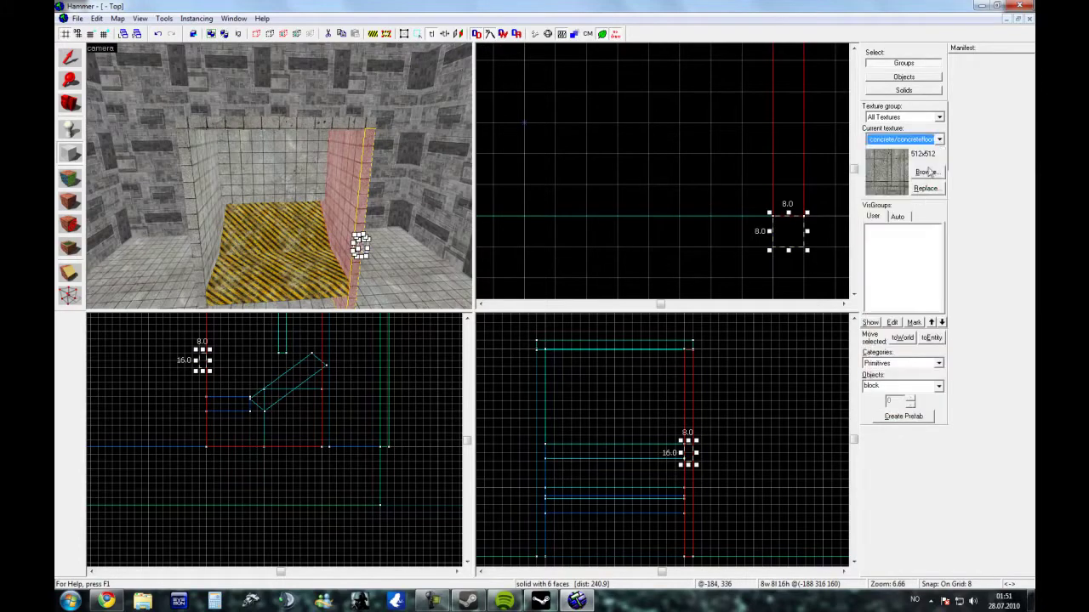
pyautogui.press('Return')
# Apply the props/doorbutton002a texture to the small block's front face, filtering the textures by Button
pyautogui.moveTo(360, 253); pyautogui.dragTo(228, 219)
pyautogui.scroll(4, 330, 240)
pyautogui.scroll(-4, 330, 241)
pyautogui.scroll(3, 328, 241)
pyautogui.scroll(3, 328, 240)
pyautogui.click(71, 177)
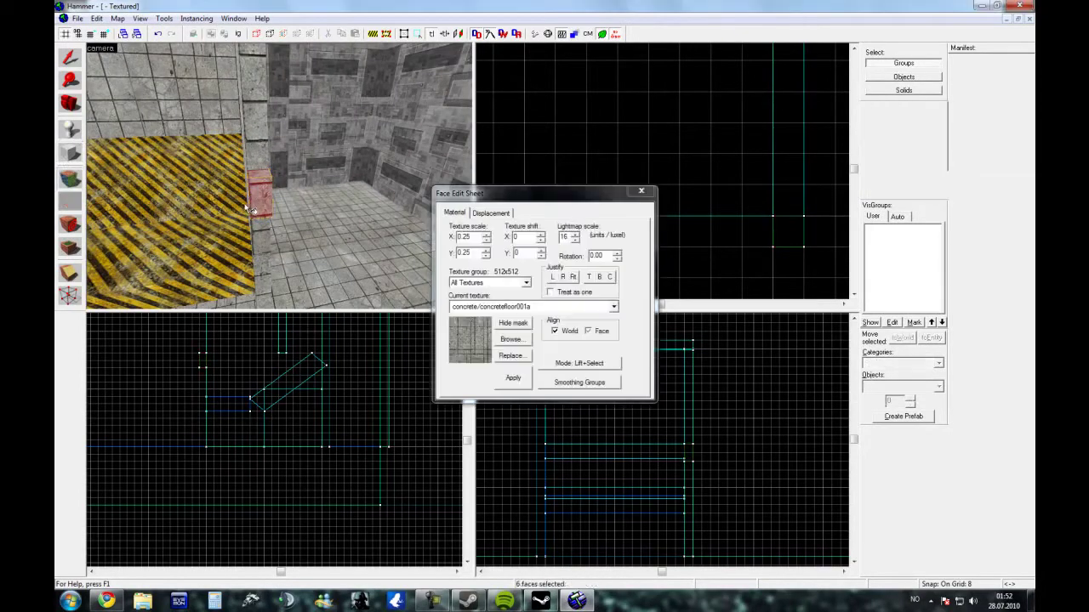
pyautogui.click(512, 338)
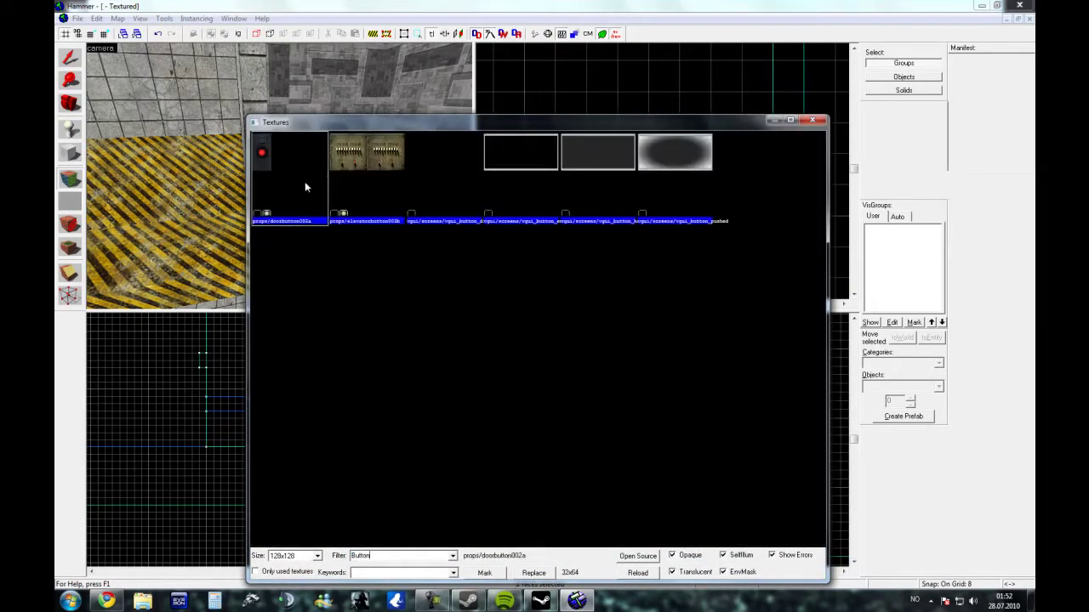
pyautogui.doubleClick(306, 187)
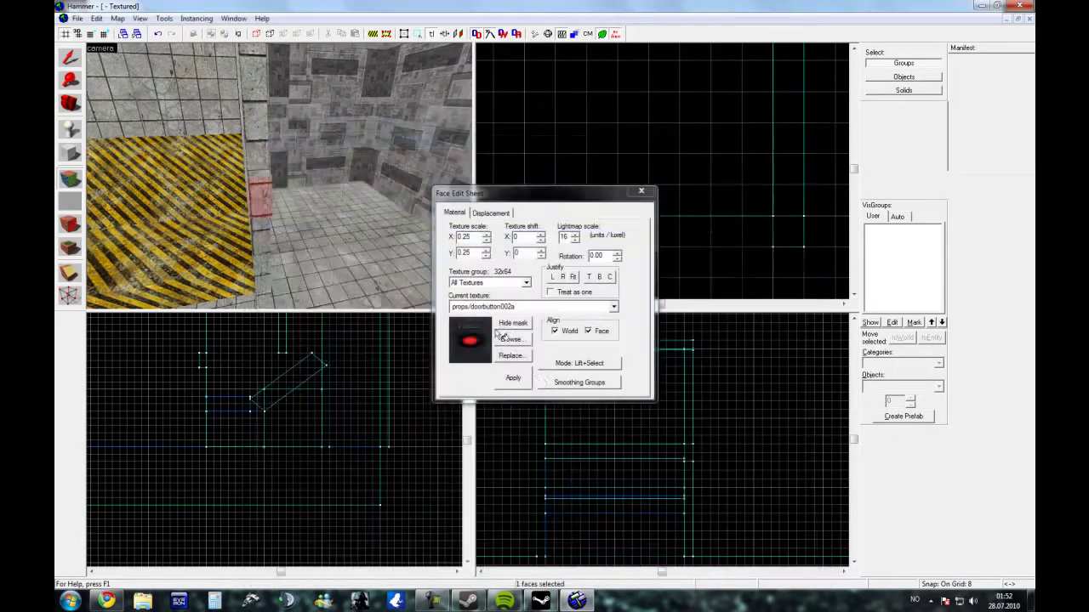
pyautogui.click(515, 379)
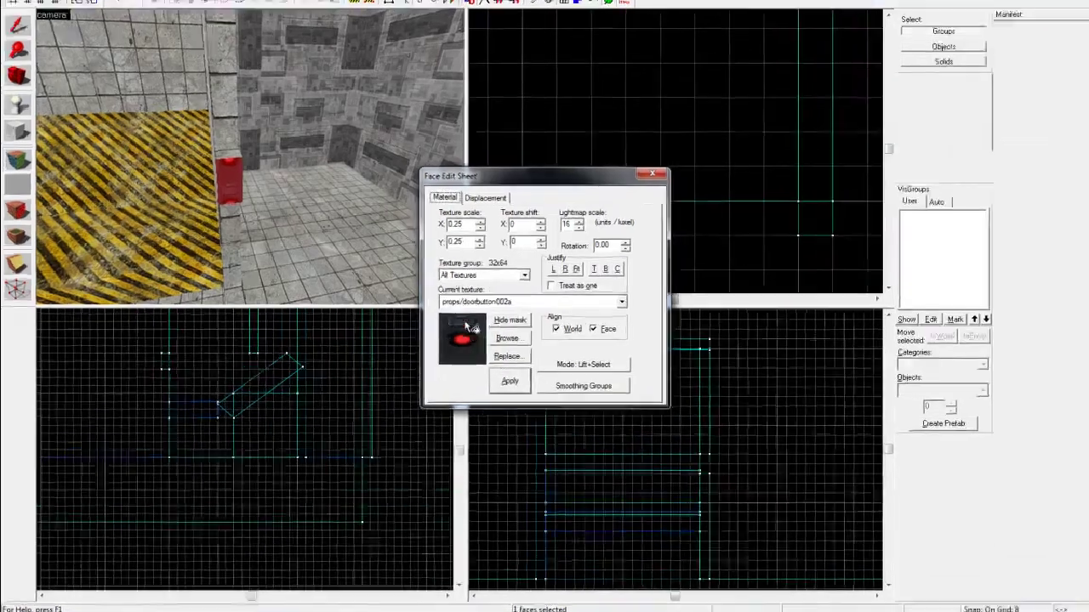
# Set the button face's vertical texture shift to 32 and close the face editing sheet
pyautogui.press('Up')
pyautogui.press('Up')
pyautogui.press('Up')
pyautogui.press('Up')
pyautogui.press('Up')
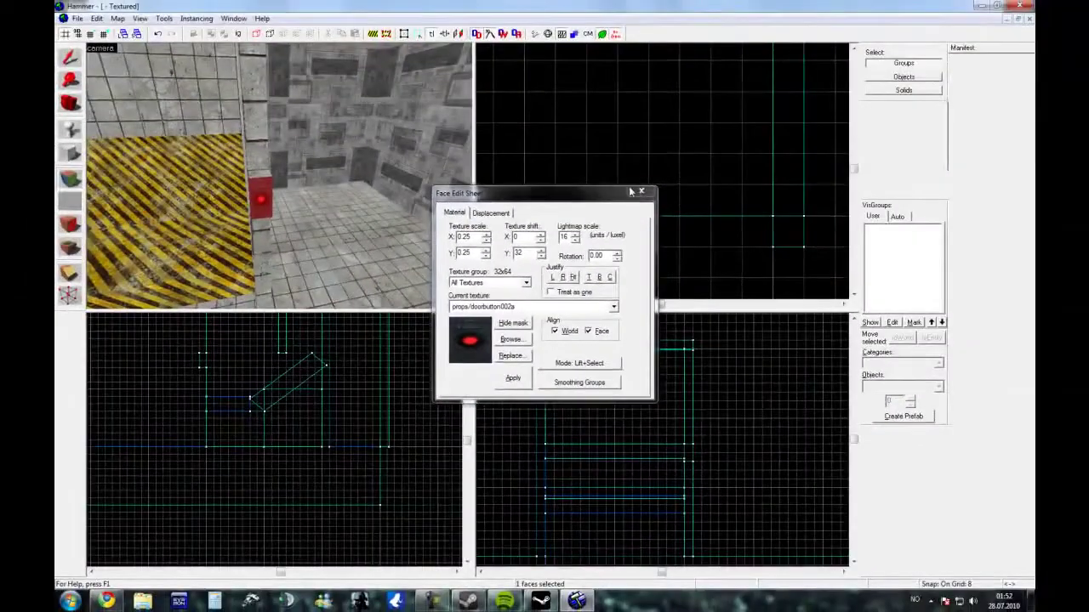
pyautogui.click(641, 192)
# Tie the small button block to an entity and set its class to func_button
pyautogui.press('s')
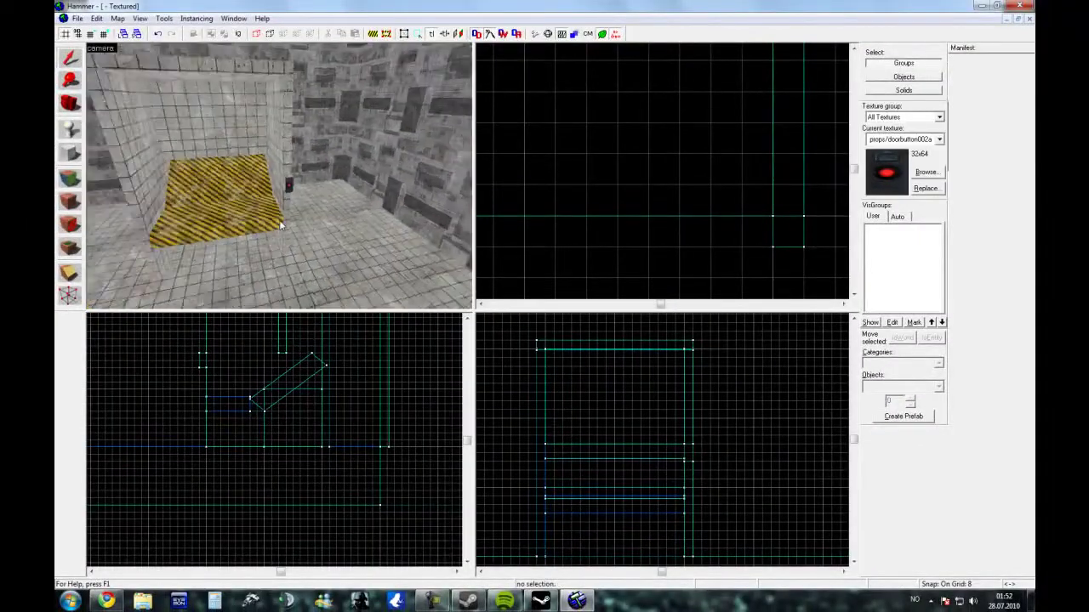
pyautogui.click(389, 205)
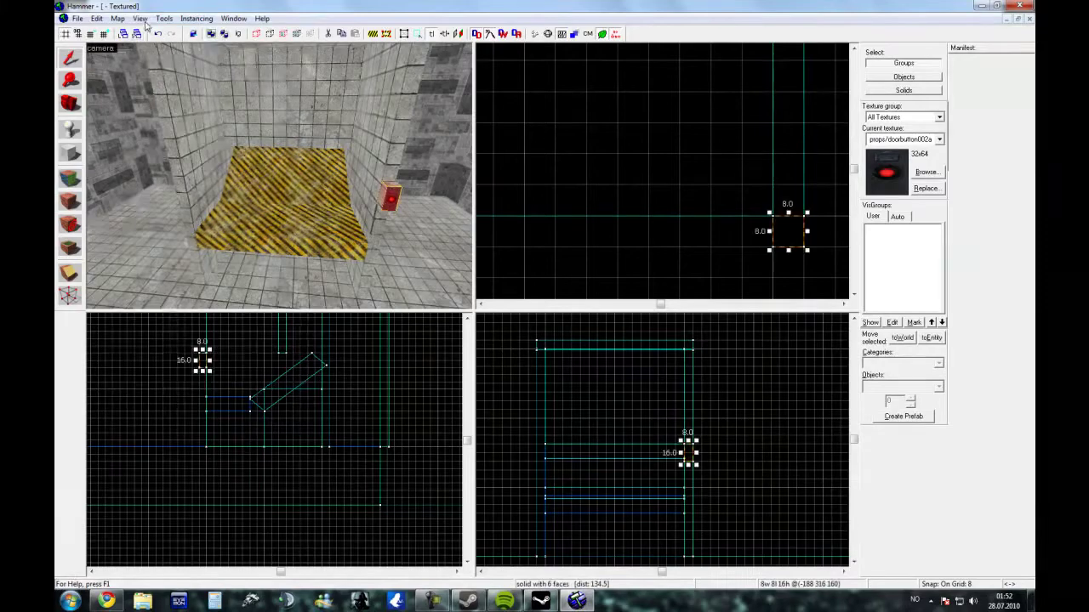
pyautogui.click(139, 18)
pyautogui.moveTo(165, 18)
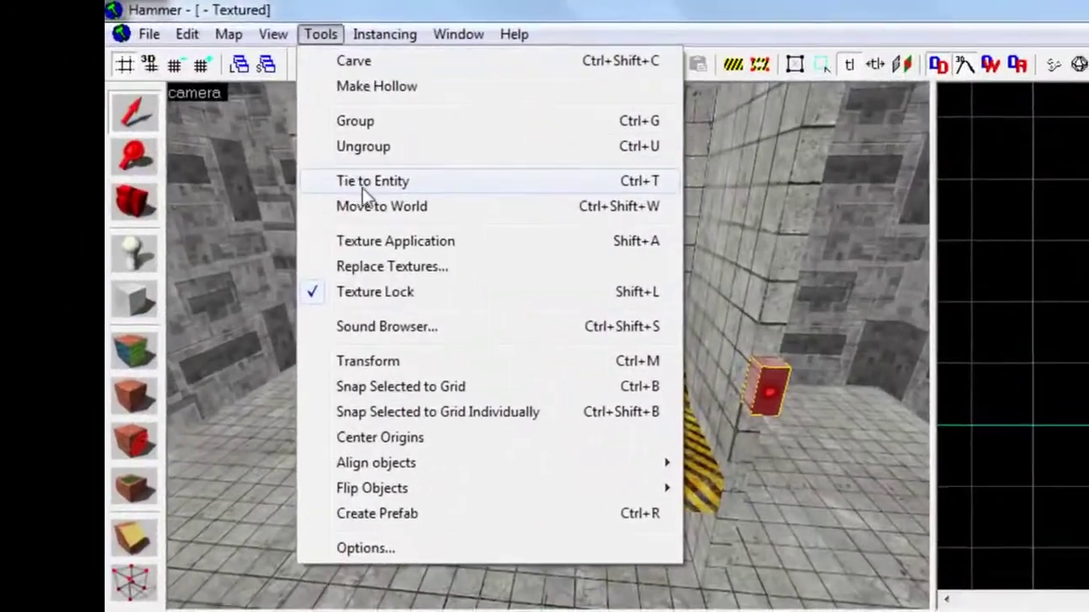
pyautogui.click(362, 182)
pyautogui.click(397, 118)
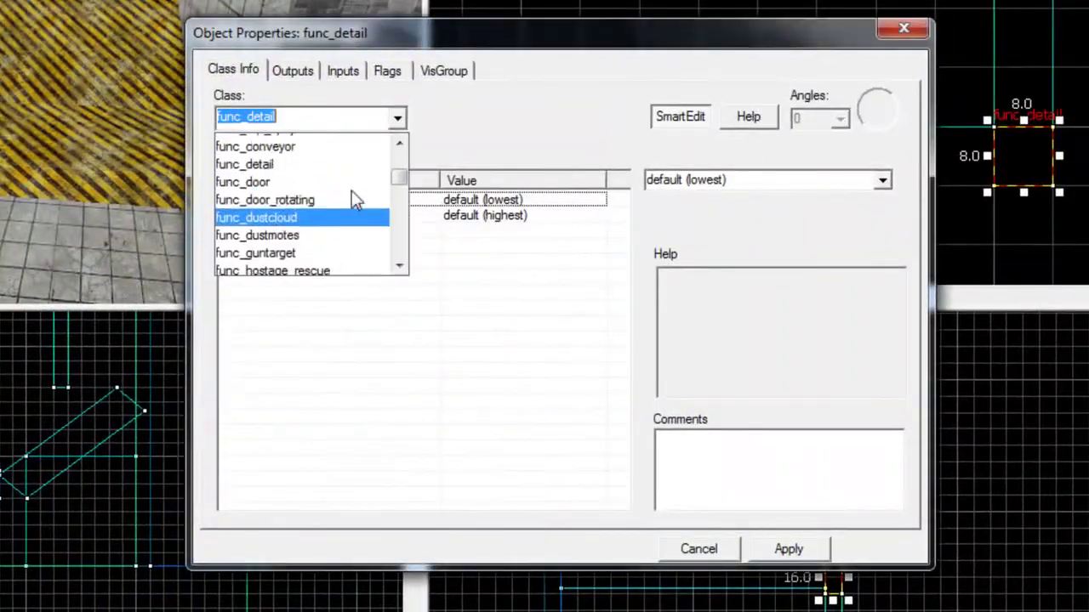
pyautogui.scroll(2, 353, 195)
pyautogui.click(330, 177)
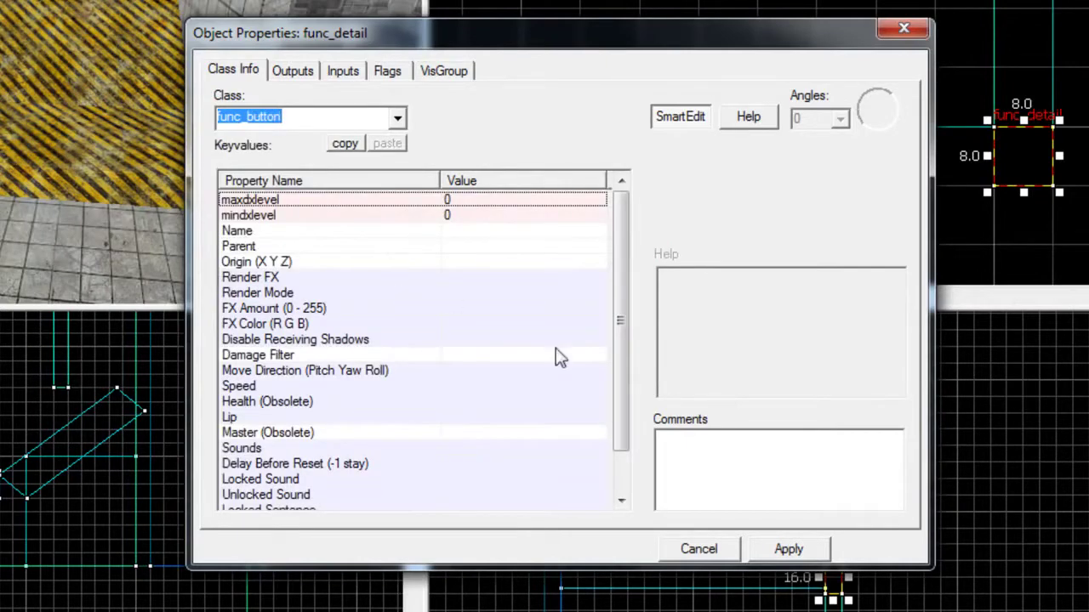
pyautogui.click(784, 547)
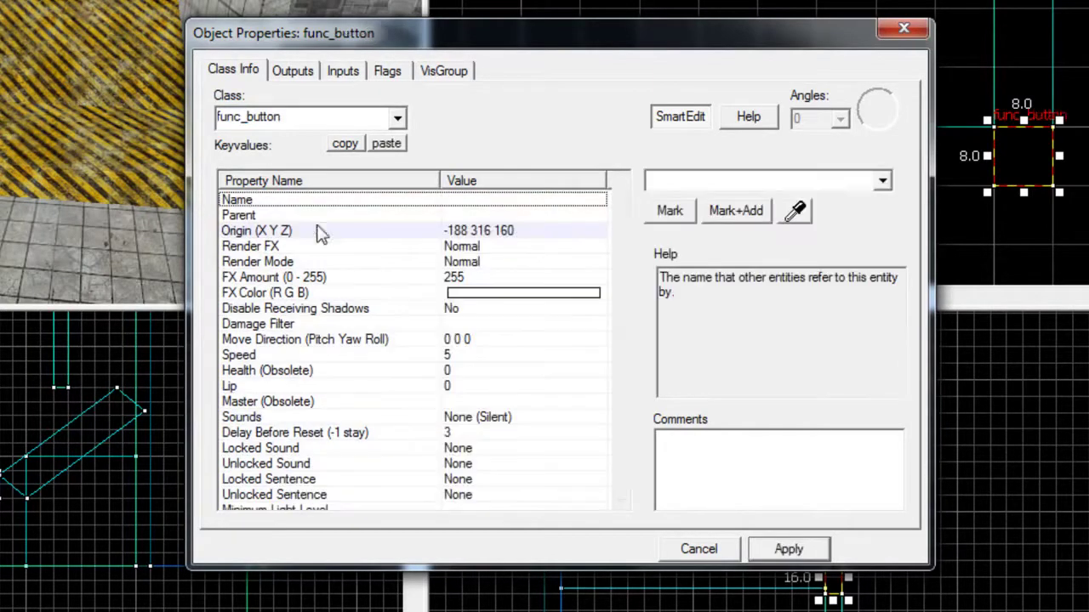
# Name the func_button entity Spawner_start1, apply the change and close its properties
pyautogui.click(662, 183)
pyautogui.write('Spawner_start1')
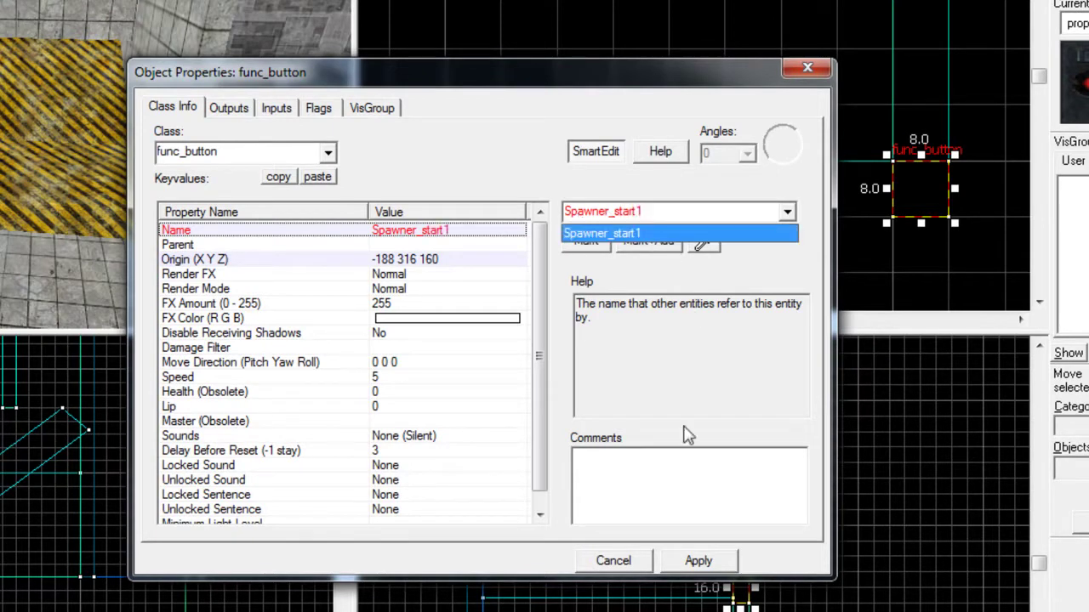
pyautogui.click(695, 561)
pyautogui.click(695, 562)
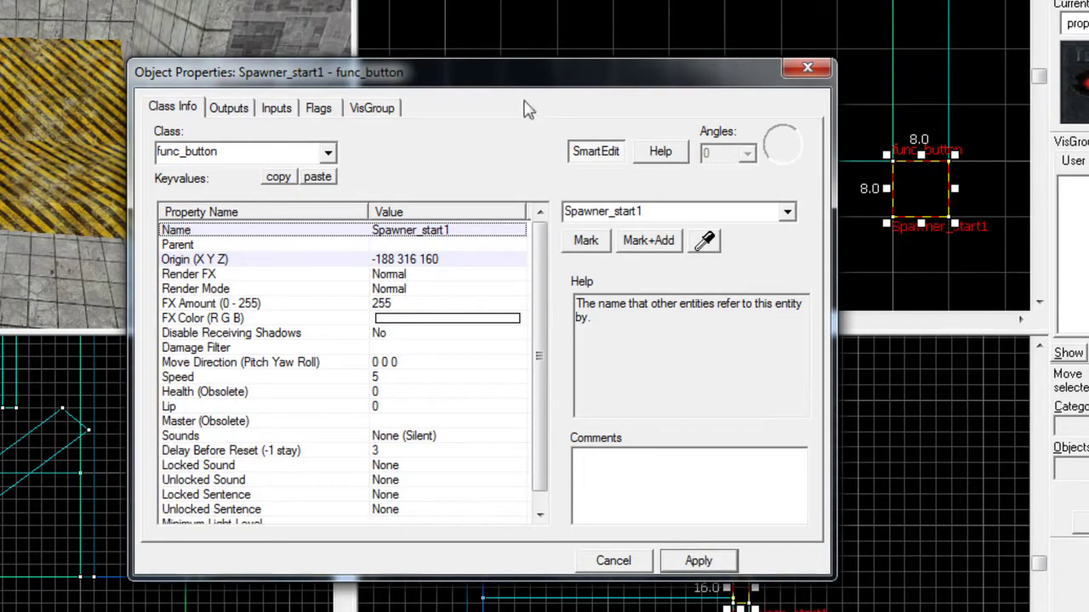
pyautogui.click(808, 67)
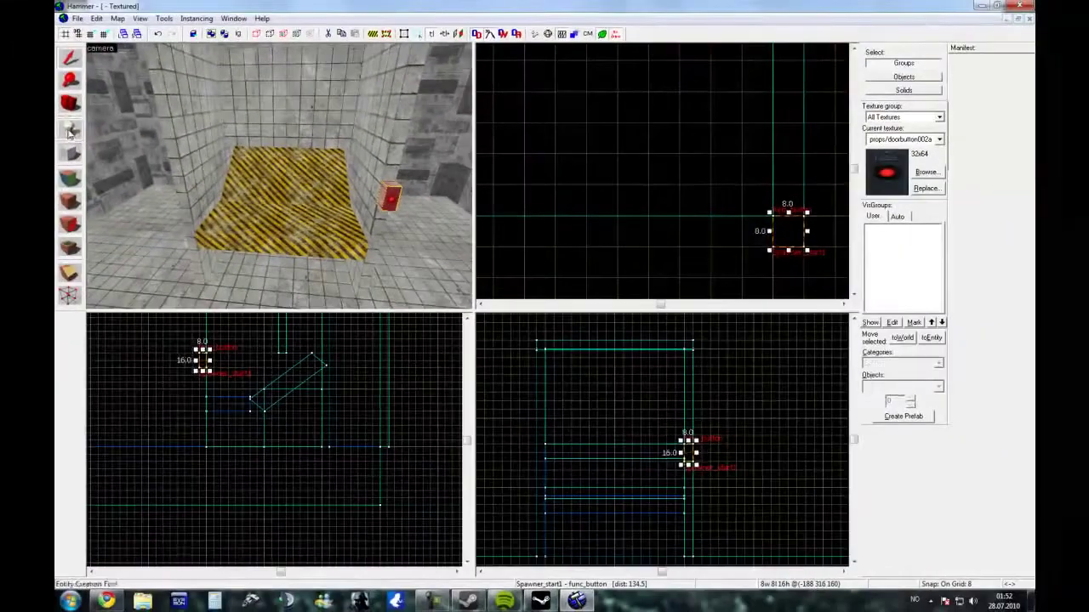
# Place a weapon_ak47 entity near the top of the box's back wall, centred above the striped ramp
pyautogui.hotkey('shift', 'e')
pyautogui.click(1006, 408)
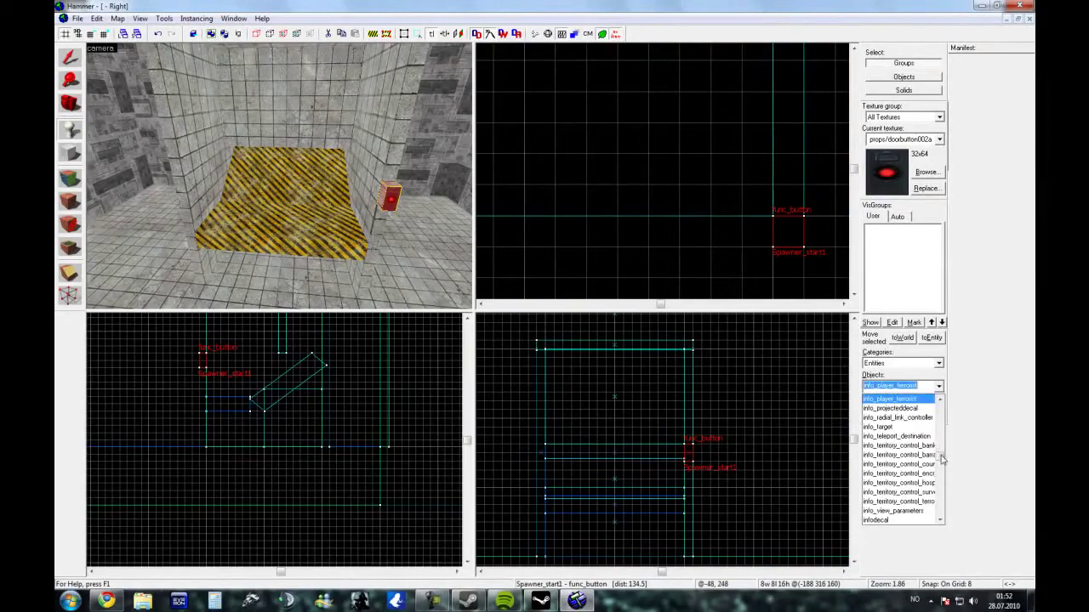
pyautogui.moveTo(942, 459); pyautogui.dragTo(939, 502)
pyautogui.moveTo(880, 459); pyautogui.dragTo(881, 464)
pyautogui.click(826, 355)
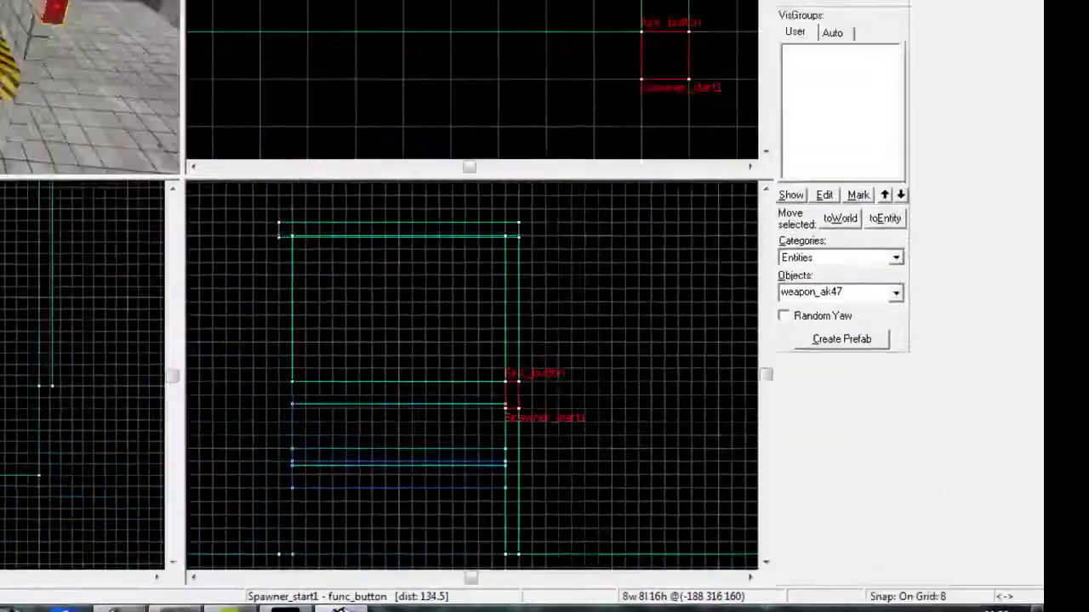
pyautogui.click(257, 61)
pyautogui.click(17, 40)
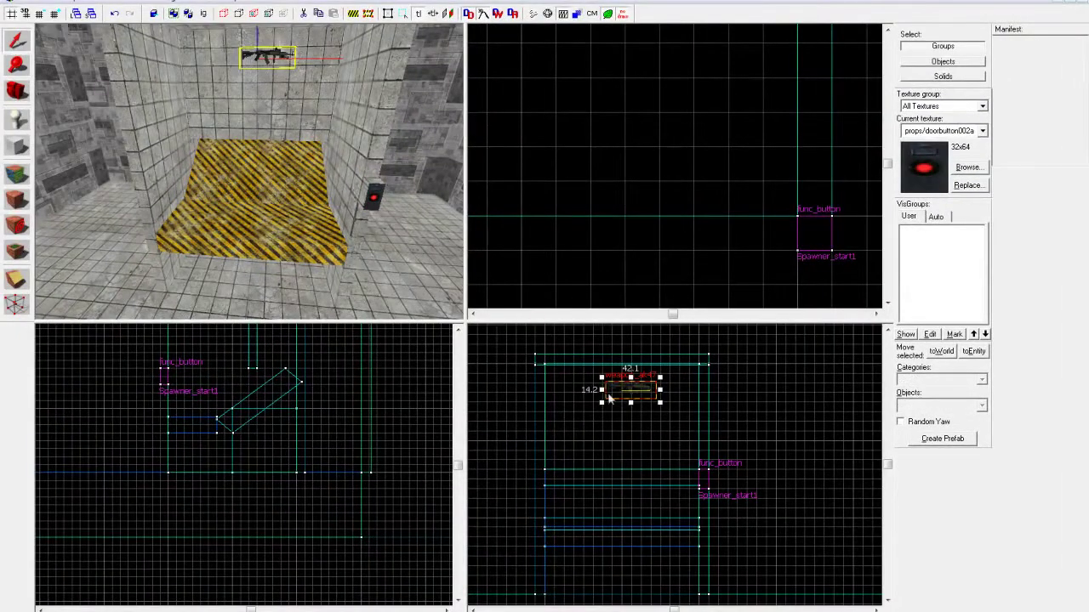
pyautogui.scroll(3, 631, 389)
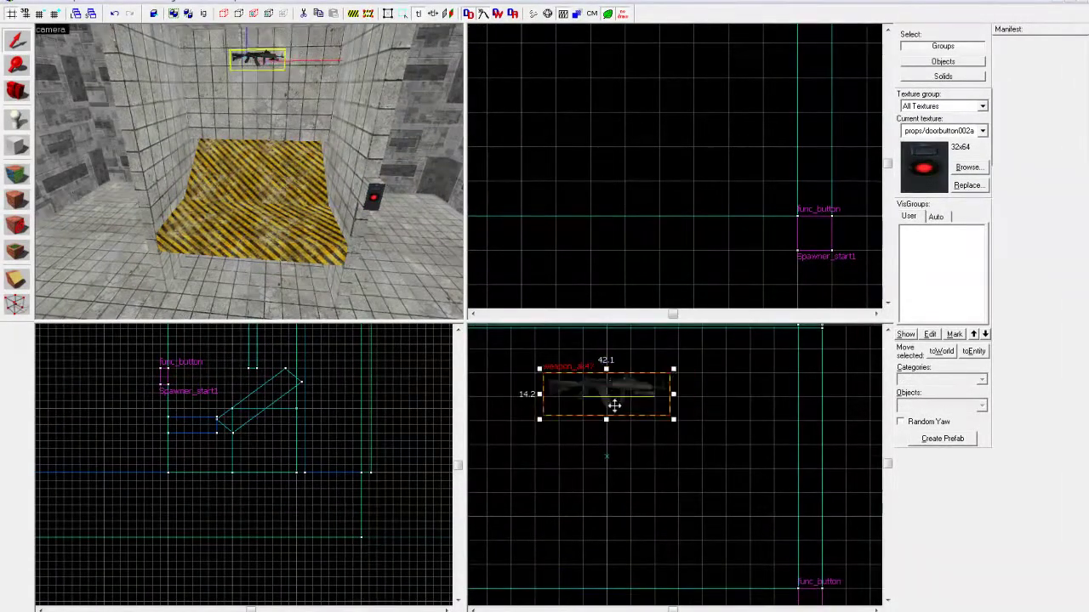
# Open the weapon_ak47 entity's properties, set its name to AK47 and apply the change
pyautogui.rightClick(604, 392)
pyautogui.click(644, 382)
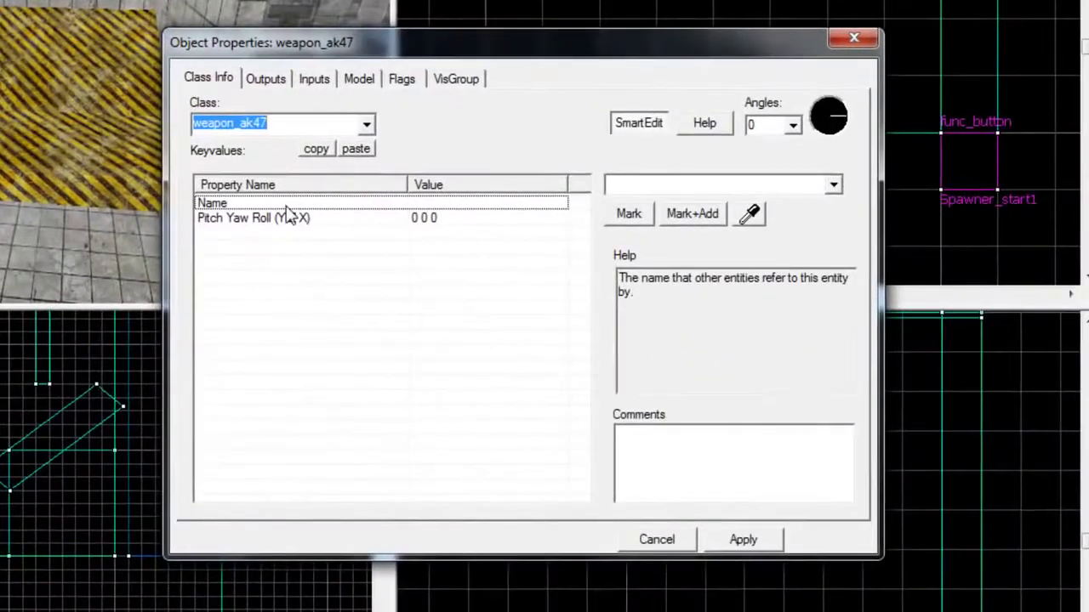
pyautogui.click(286, 206)
pyautogui.click(644, 189)
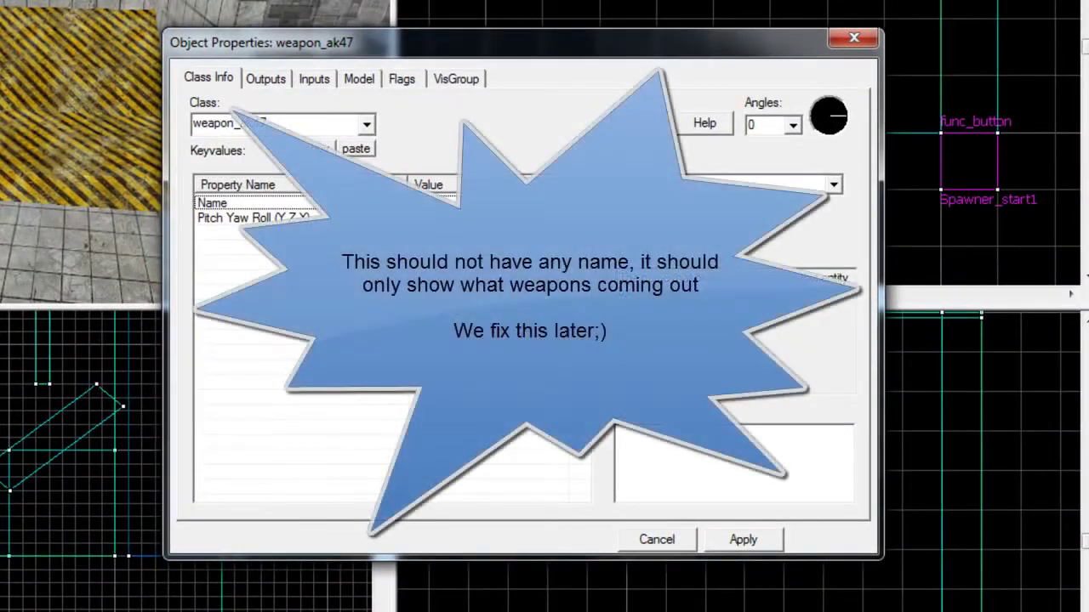
pyautogui.write('S')
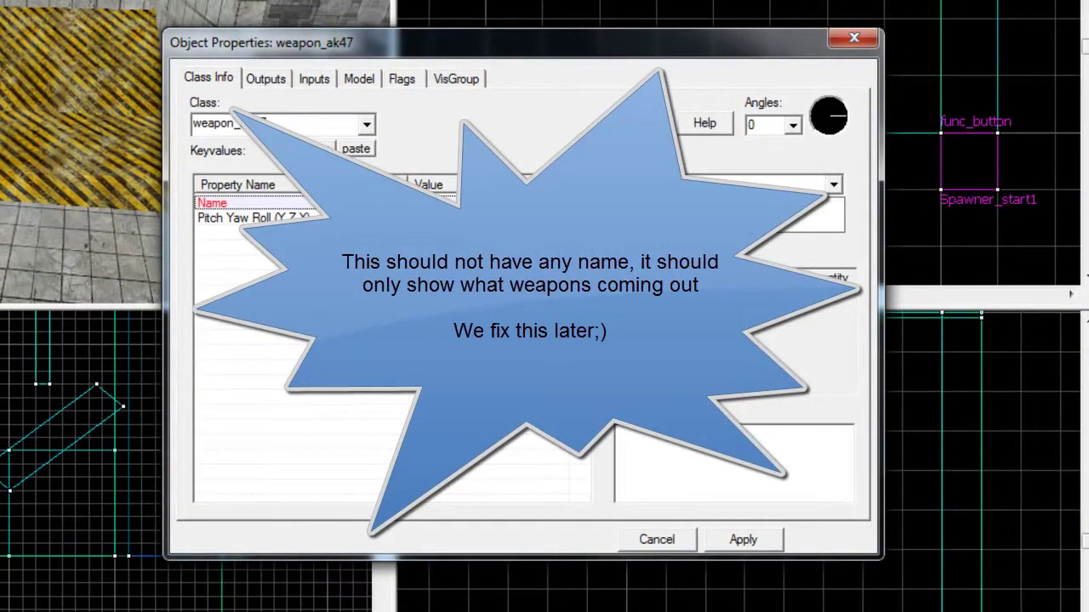
pyautogui.click(555, 143)
pyautogui.click(743, 541)
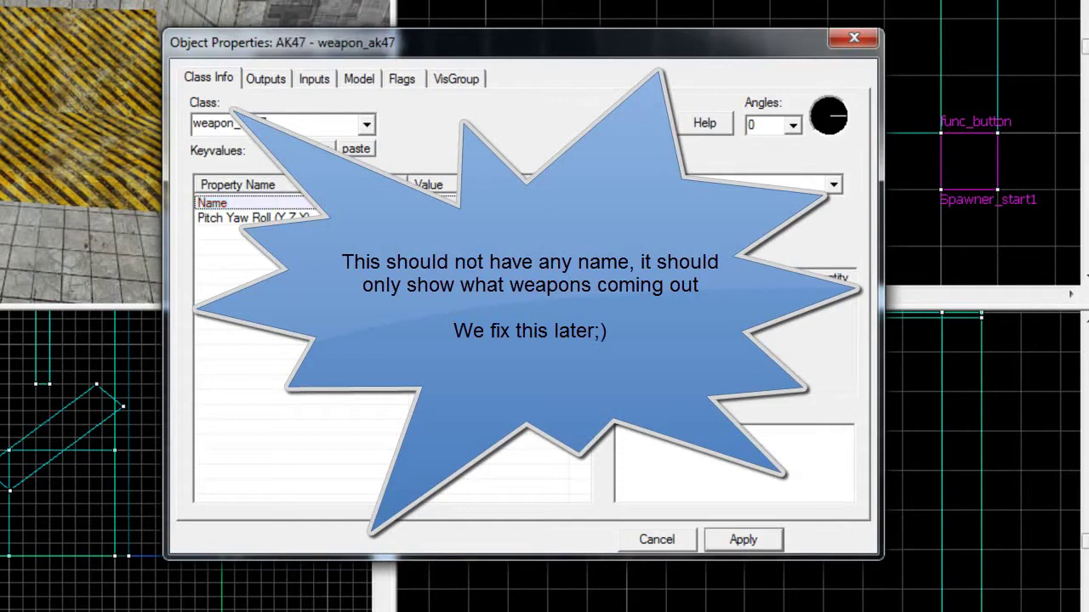
# Review the AK47 entity's model, inputs, outputs, flags and VisGroup settings, and close its properties
pyautogui.click(357, 78)
pyautogui.click(321, 79)
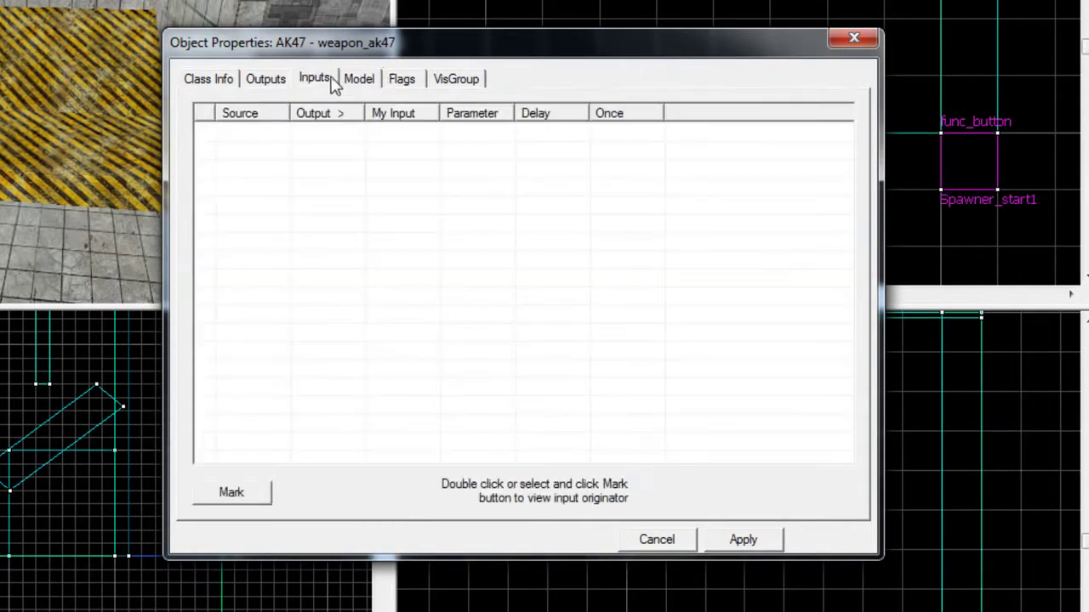
pyautogui.click(284, 78)
pyautogui.click(400, 79)
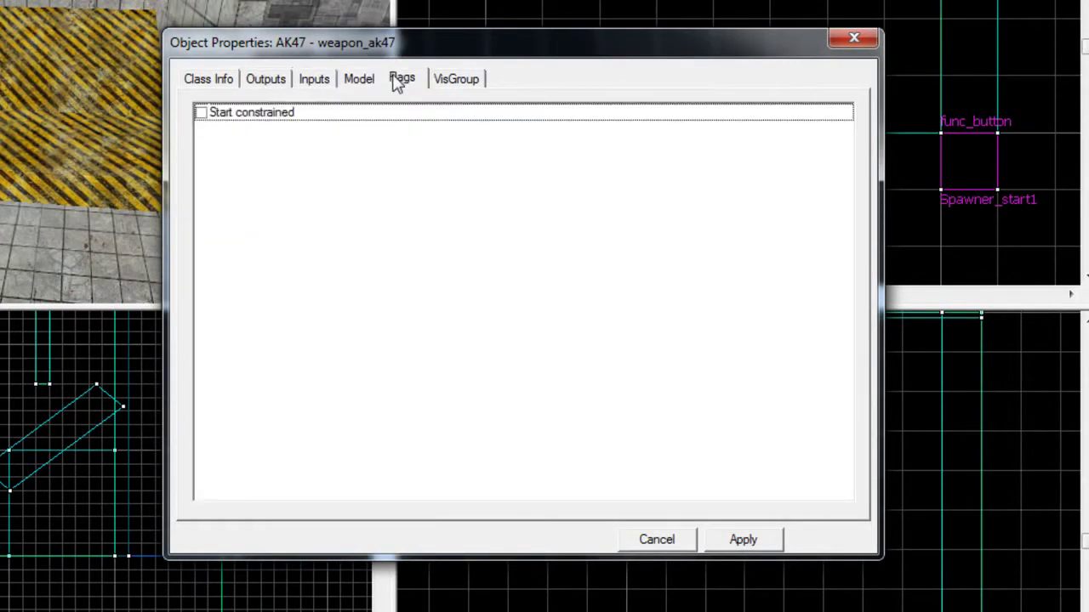
pyautogui.click(464, 79)
pyautogui.click(211, 80)
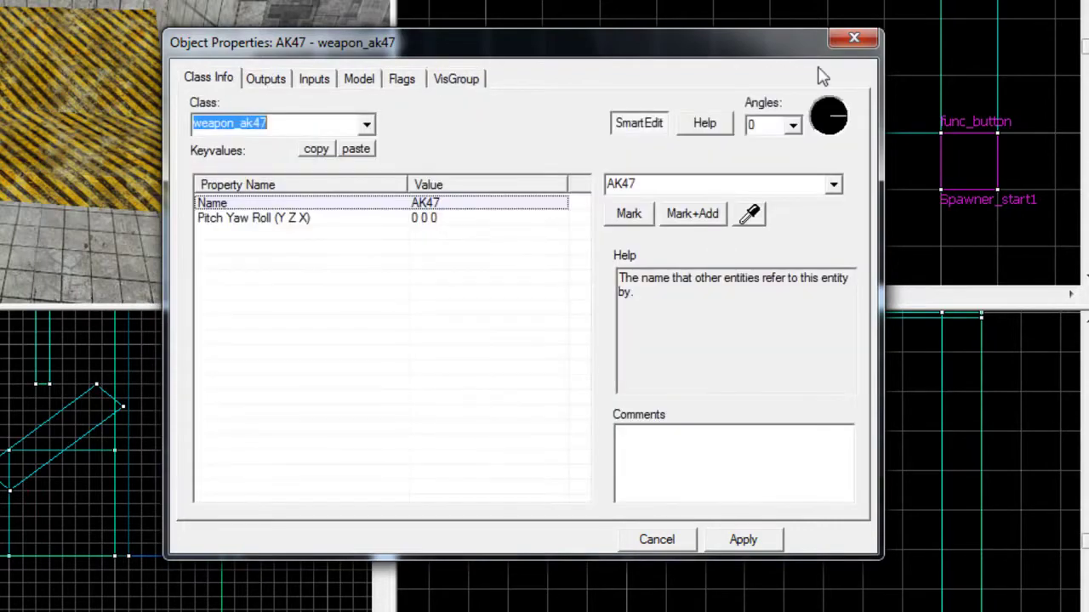
pyautogui.click(852, 39)
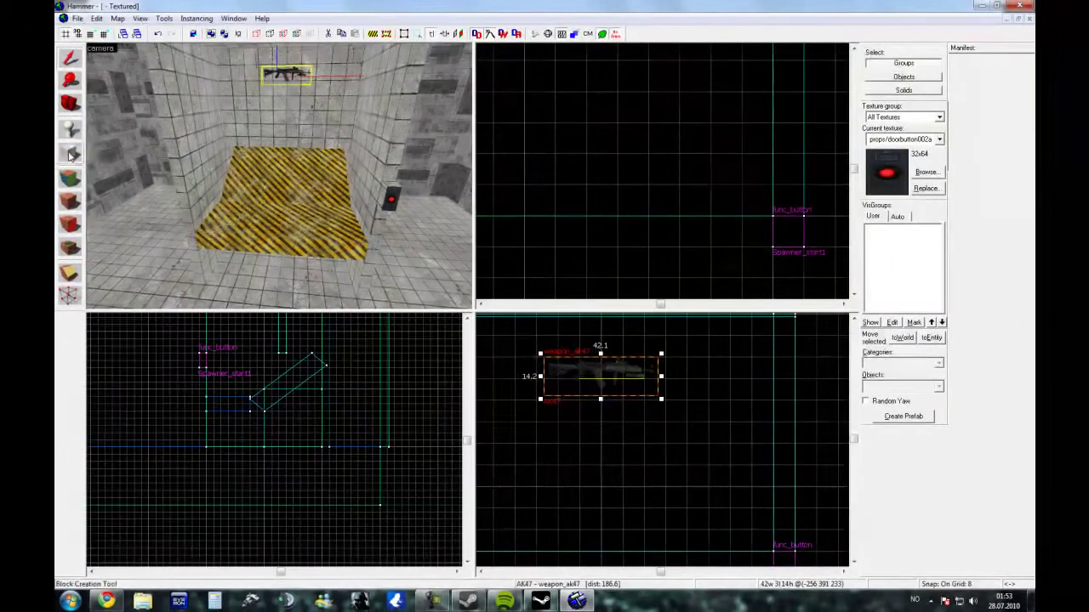
# Outline a 48 × 18 block around the AK47 in the side view, using a finer grid for the height
pyautogui.click(70, 153)
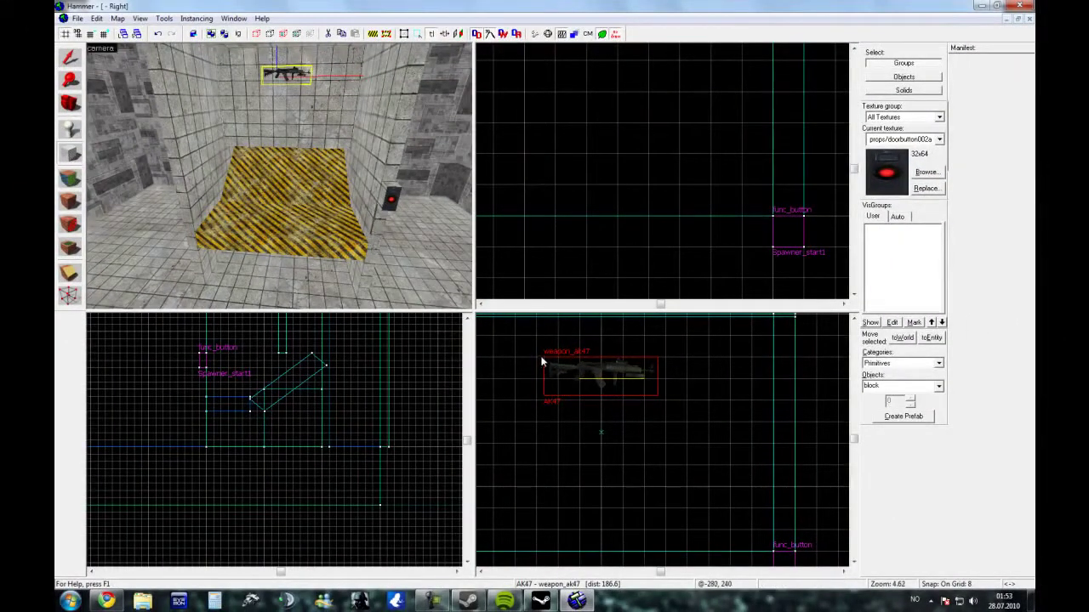
pyautogui.moveTo(536, 360); pyautogui.dragTo(663, 405)
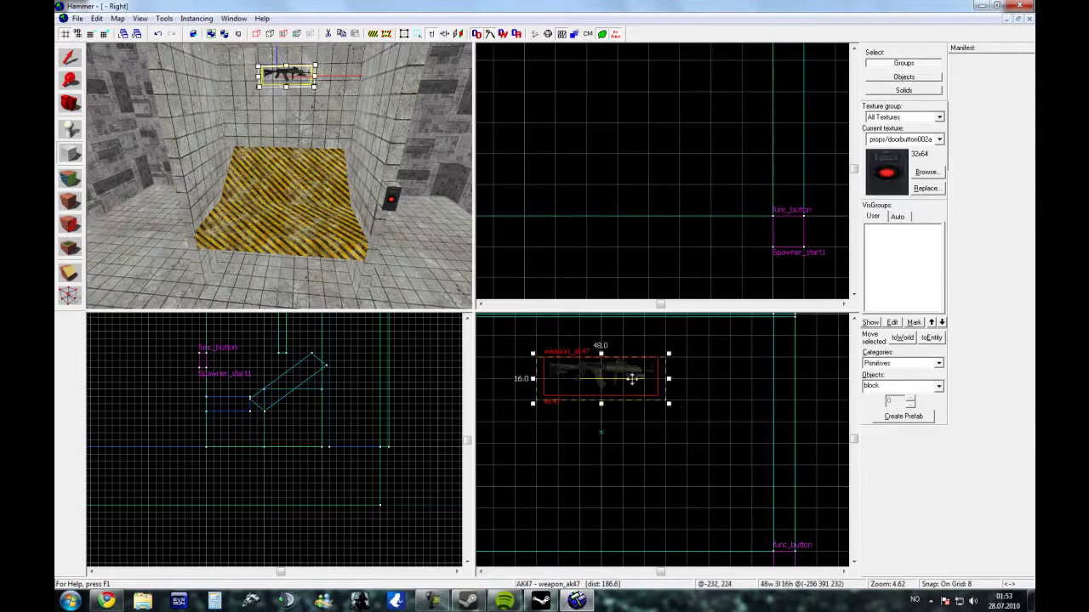
pyautogui.click(90, 34)
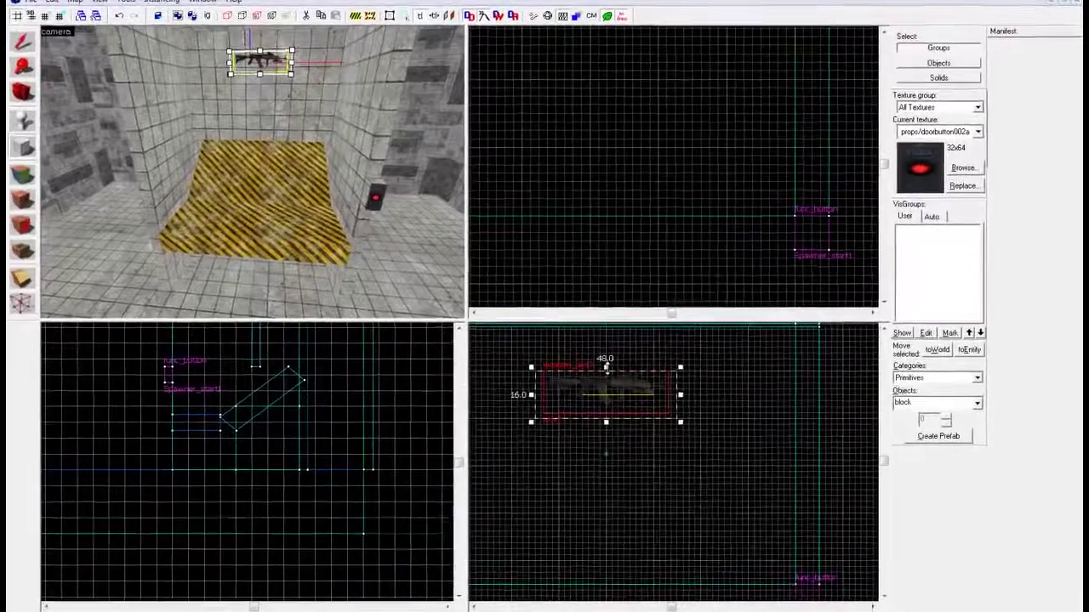
pyautogui.moveTo(607, 369); pyautogui.dragTo(607, 363)
# Adjust the block's depth in the top view to set it behind the AK47, and create the block
pyautogui.scroll(-7, 688, 205)
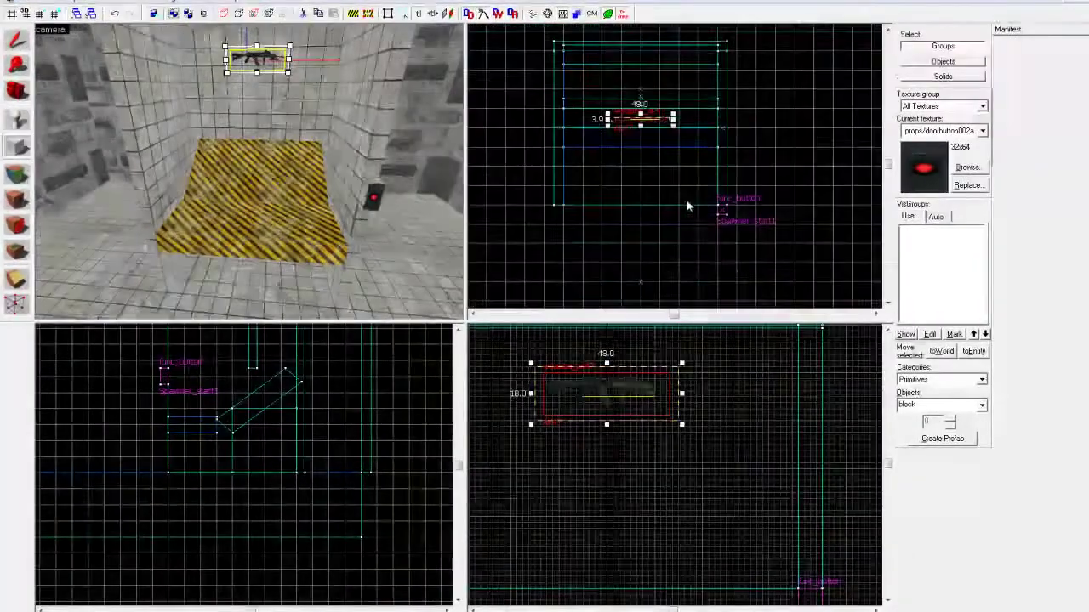
pyautogui.scroll(1, 641, 173)
pyautogui.scroll(5, 640, 172)
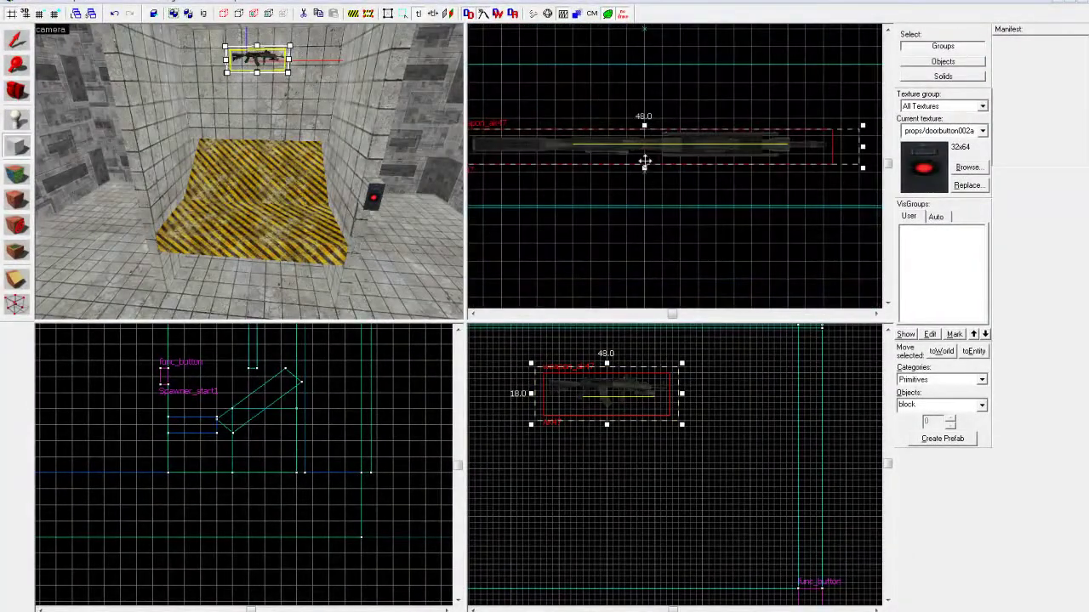
pyautogui.moveTo(644, 167); pyautogui.dragTo(644, 176)
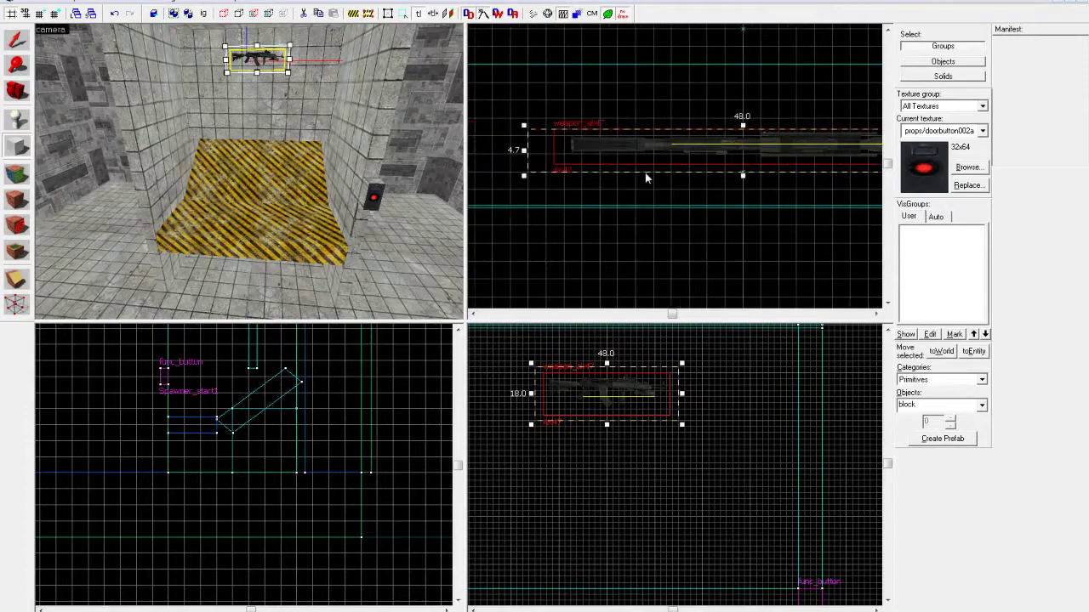
pyautogui.moveTo(644, 125); pyautogui.dragTo(649, 93)
pyautogui.press('Return')
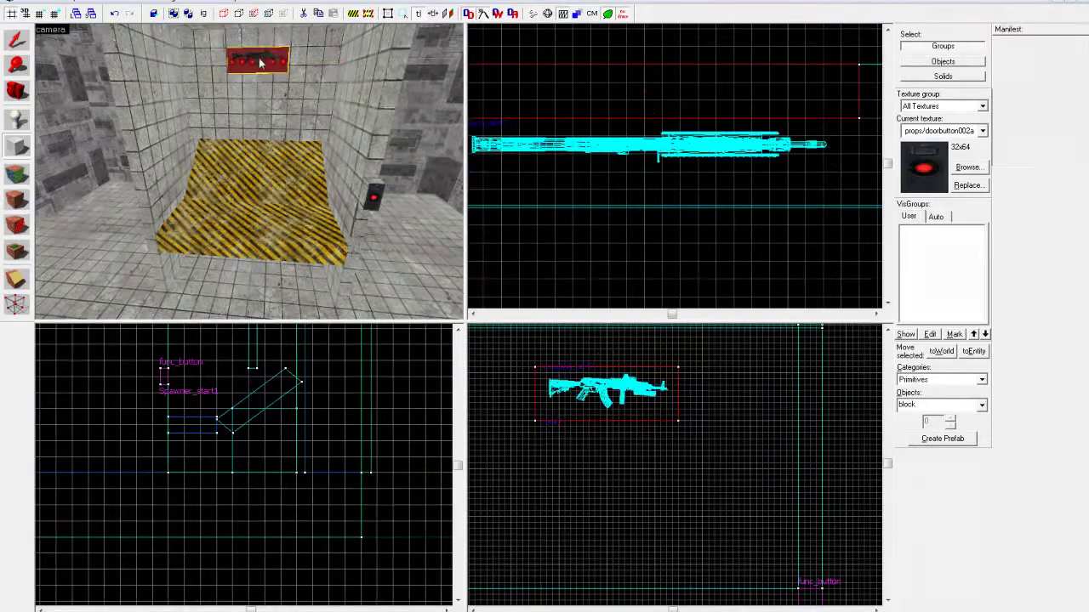
# Apply the metal/prodcaution texture to the block behind the AK47 and close the face editing sheet
pyautogui.click(16, 174)
pyautogui.click(532, 316)
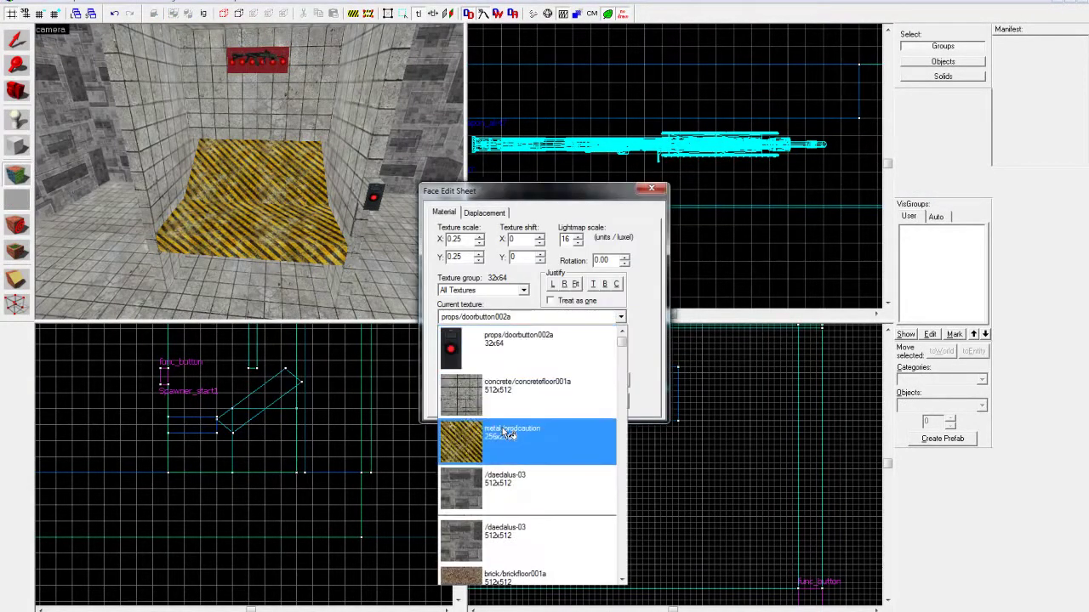
pyautogui.click(508, 435)
pyautogui.click(509, 395)
pyautogui.click(644, 195)
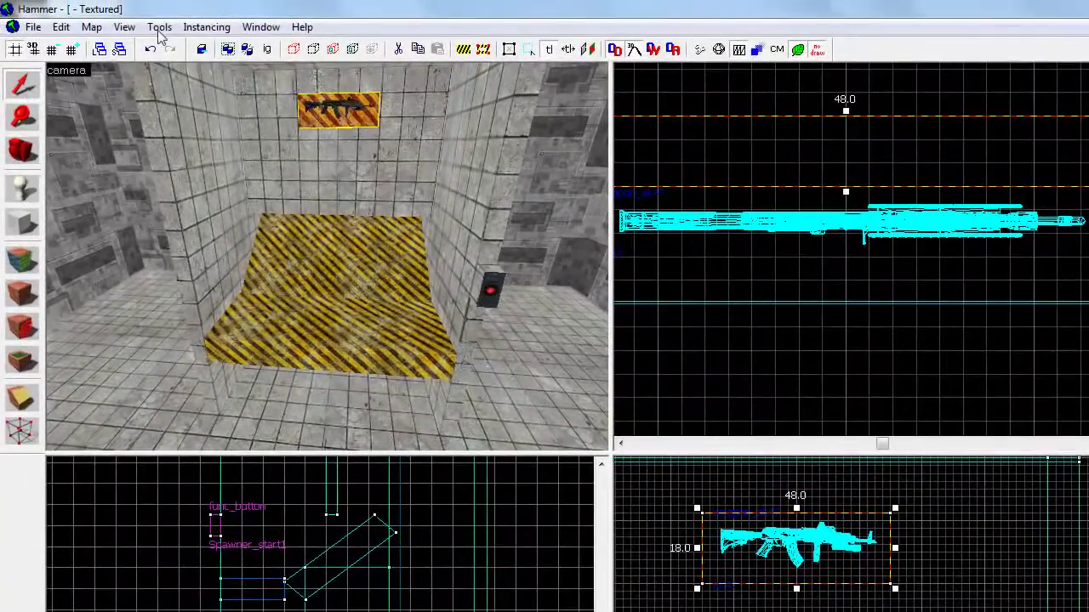
# Hollow the striped block outward into a frame and delete the front panel covering the AK47
pyautogui.click(159, 27)
pyautogui.click(195, 63)
pyautogui.click(708, 469)
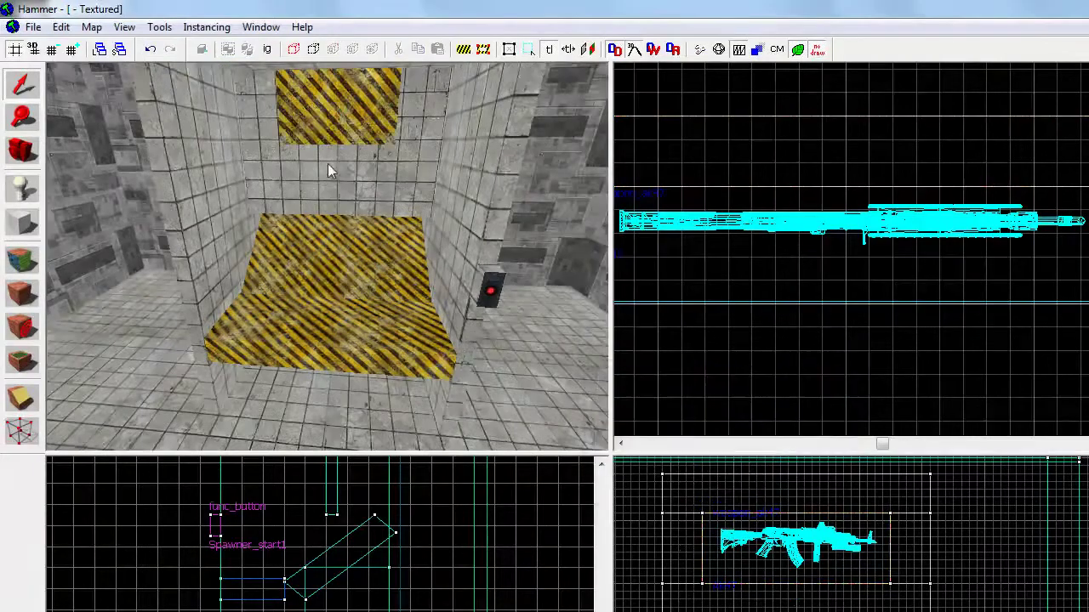
pyautogui.click(311, 105)
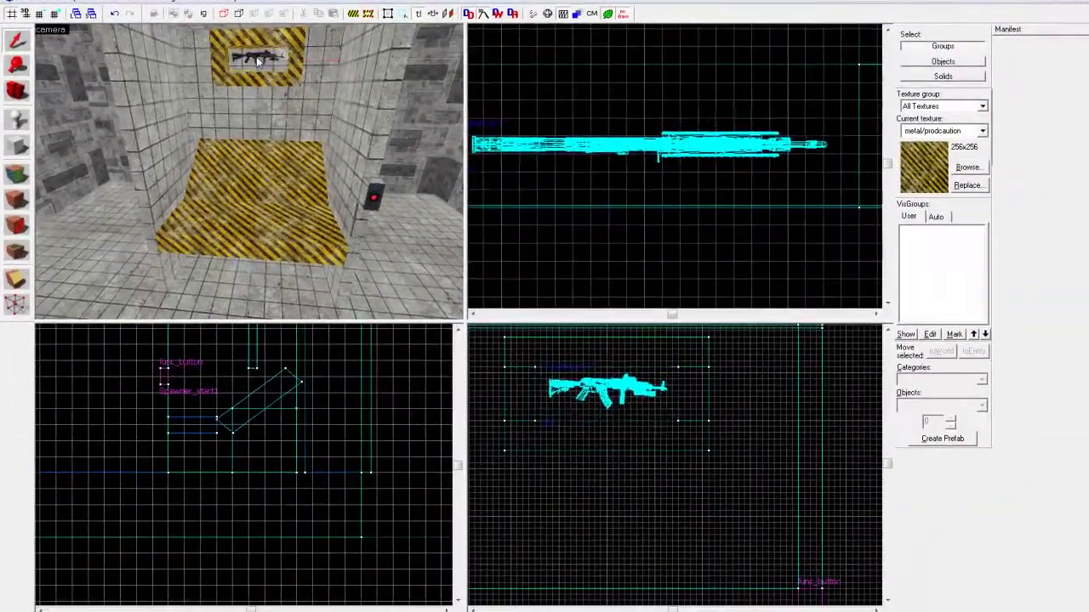
# Move the AK47 back into the opening of the striped frame in the top view
pyautogui.click(257, 60)
pyautogui.scroll(-3, 672, 213)
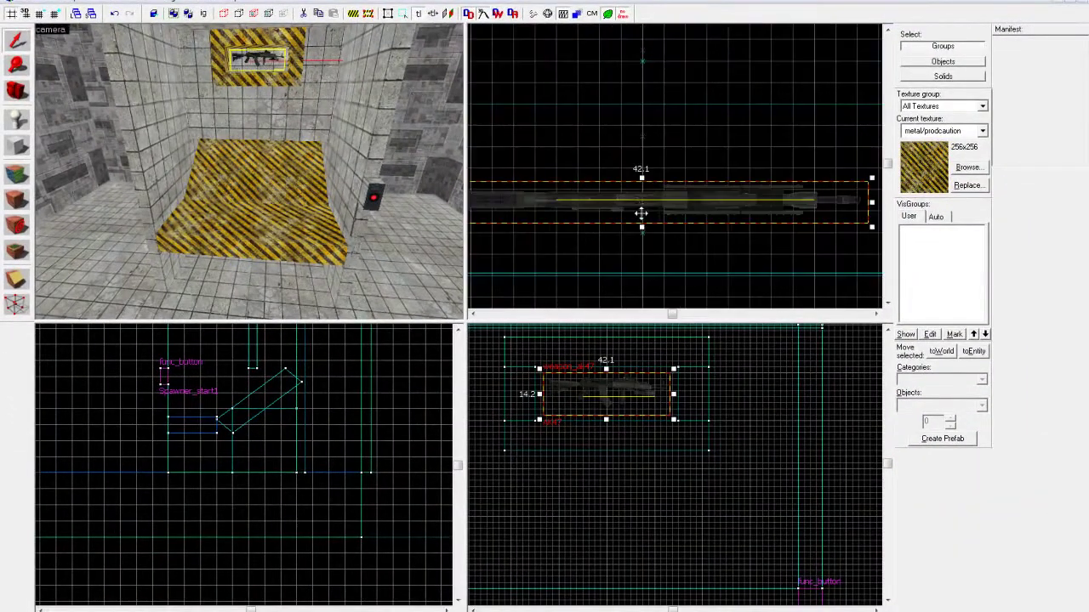
pyautogui.moveTo(641, 214); pyautogui.dragTo(642, 163)
pyautogui.press('Left')
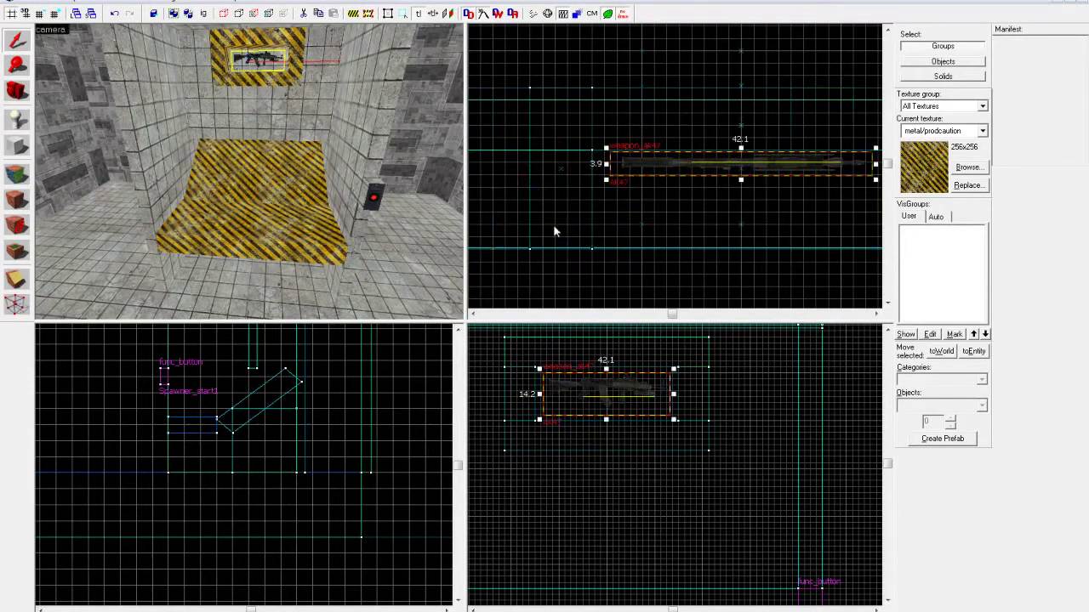
# Select the striped frame and resize it to 62 units wide, 34 high and 16 deep
pyautogui.click(585, 250)
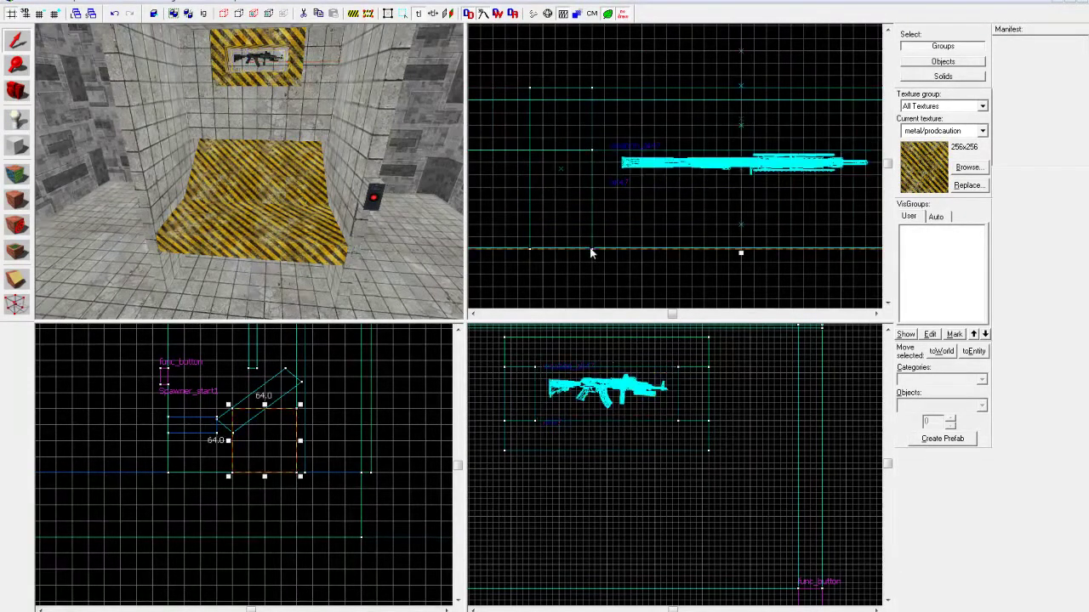
pyautogui.click(295, 77)
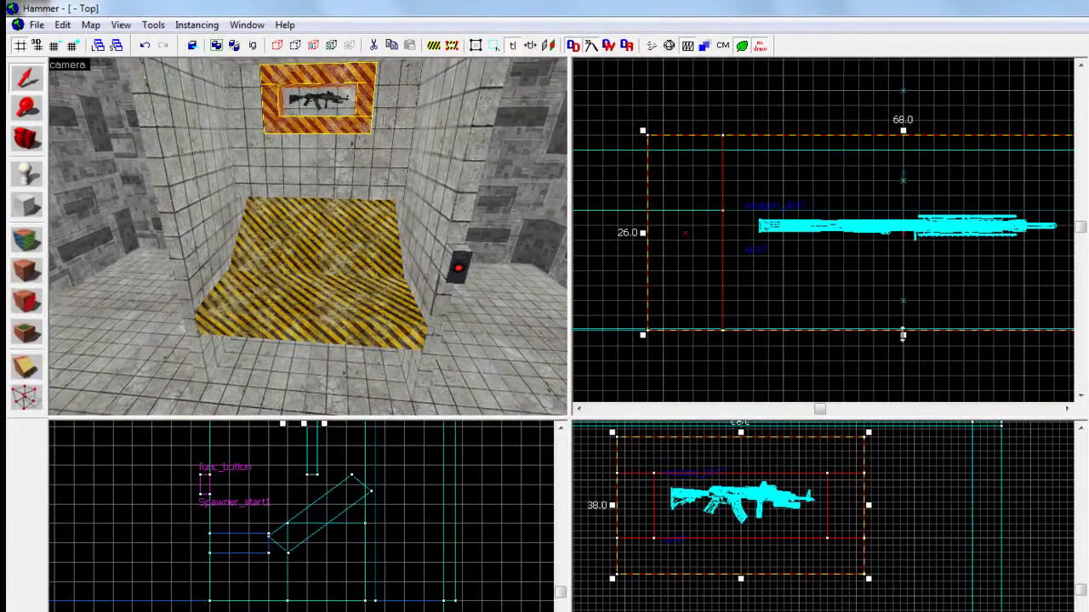
pyautogui.moveTo(902, 334); pyautogui.dragTo(904, 258)
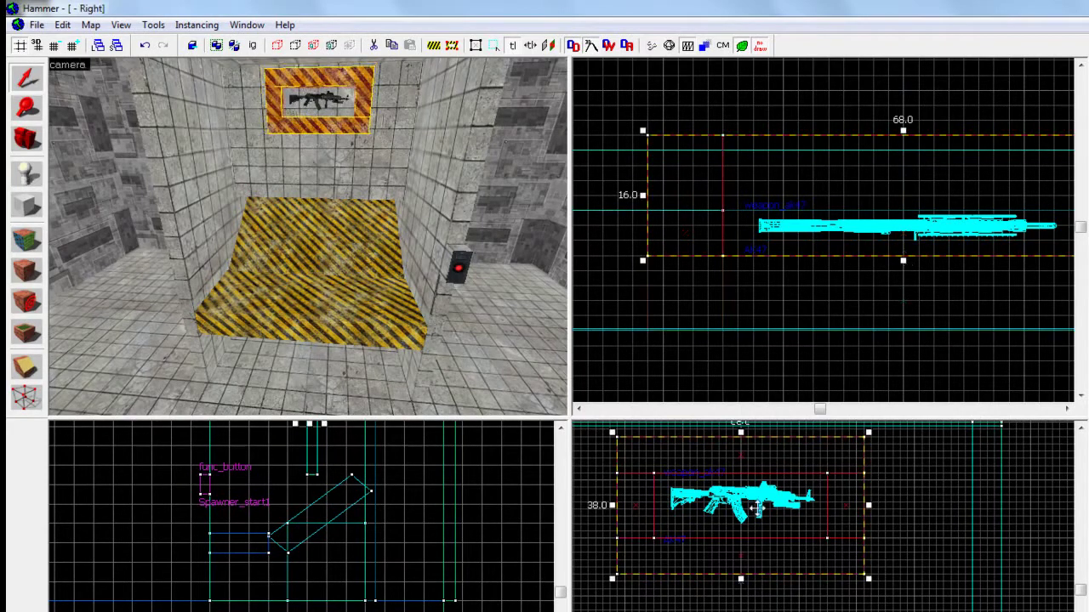
pyautogui.moveTo(741, 579); pyautogui.dragTo(741, 564)
pyautogui.moveTo(866, 498); pyautogui.dragTo(860, 499)
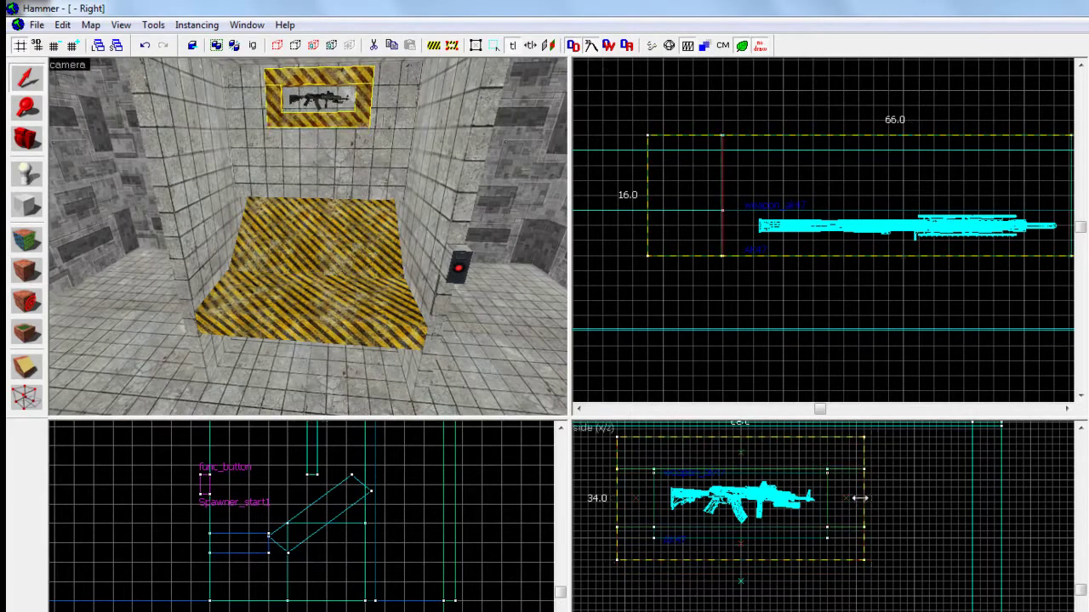
pyautogui.moveTo(618, 502); pyautogui.dragTo(630, 500)
# Lower the striped frame's top edge slightly and reduce its depth from the back
pyautogui.scroll(3, 696, 501)
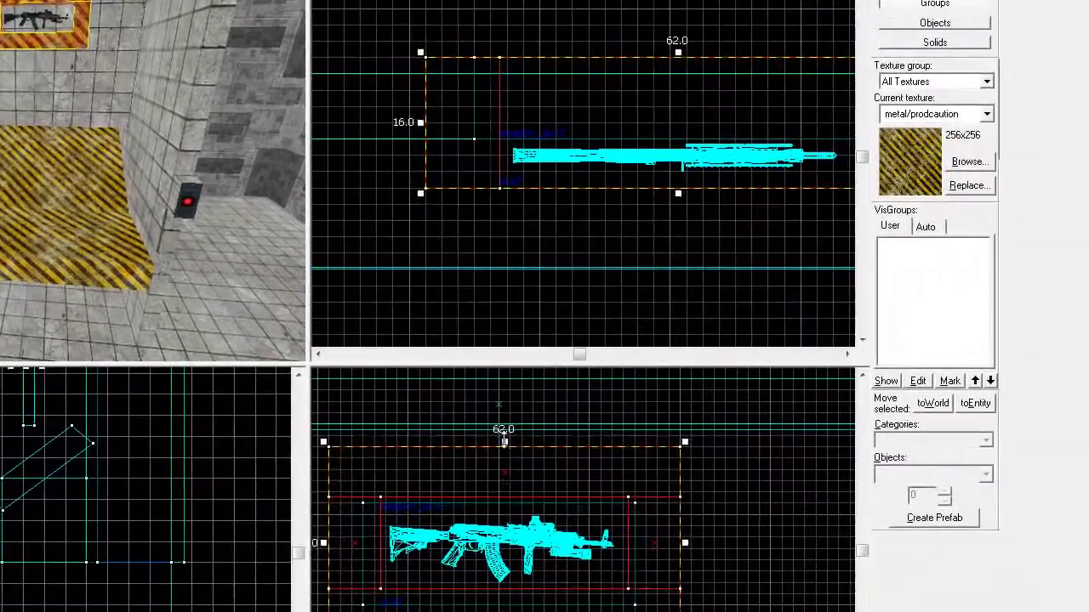
pyautogui.moveTo(504, 440); pyautogui.dragTo(504, 452)
pyautogui.press('Right')
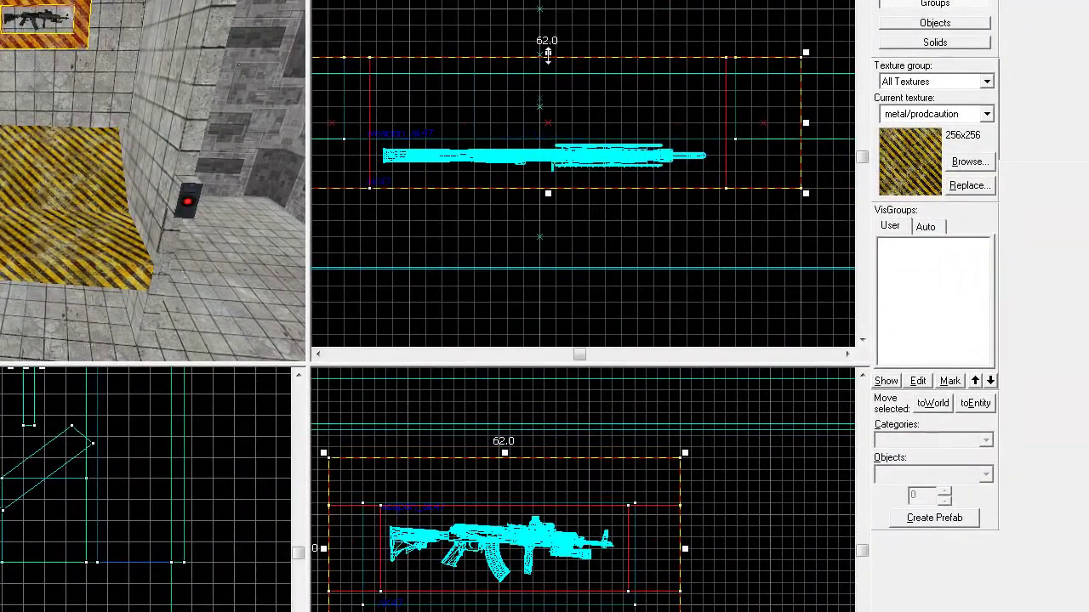
pyautogui.moveTo(548, 54); pyautogui.dragTo(549, 106)
pyautogui.scroll(5, 22, 194)
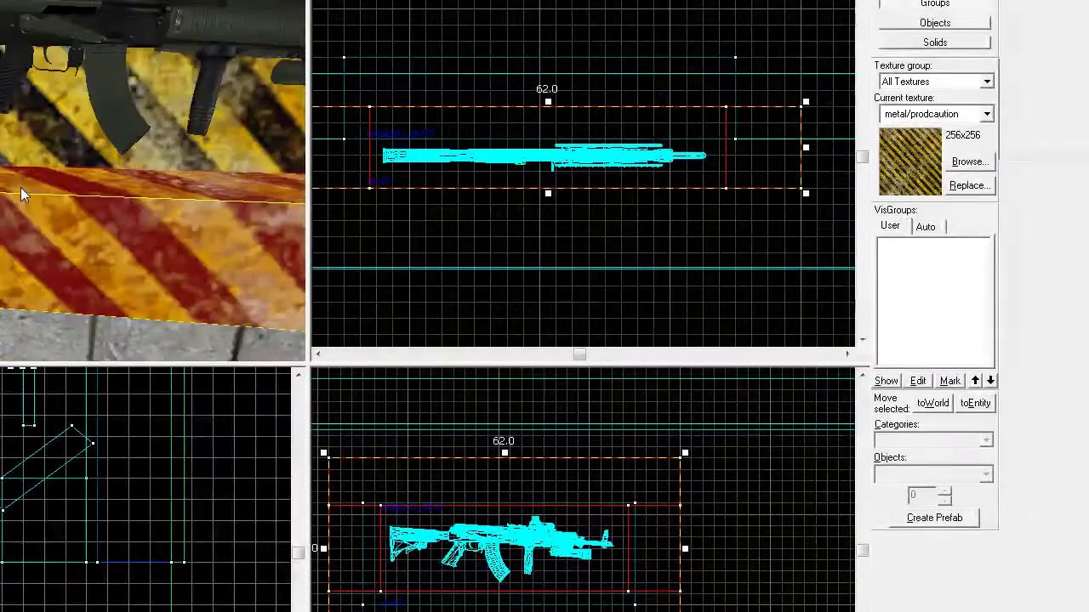
# Reduce the striped frame's depth to 6 units from its back side in the top view
pyautogui.press('s')
pyautogui.press('a')
pyautogui.press('d')
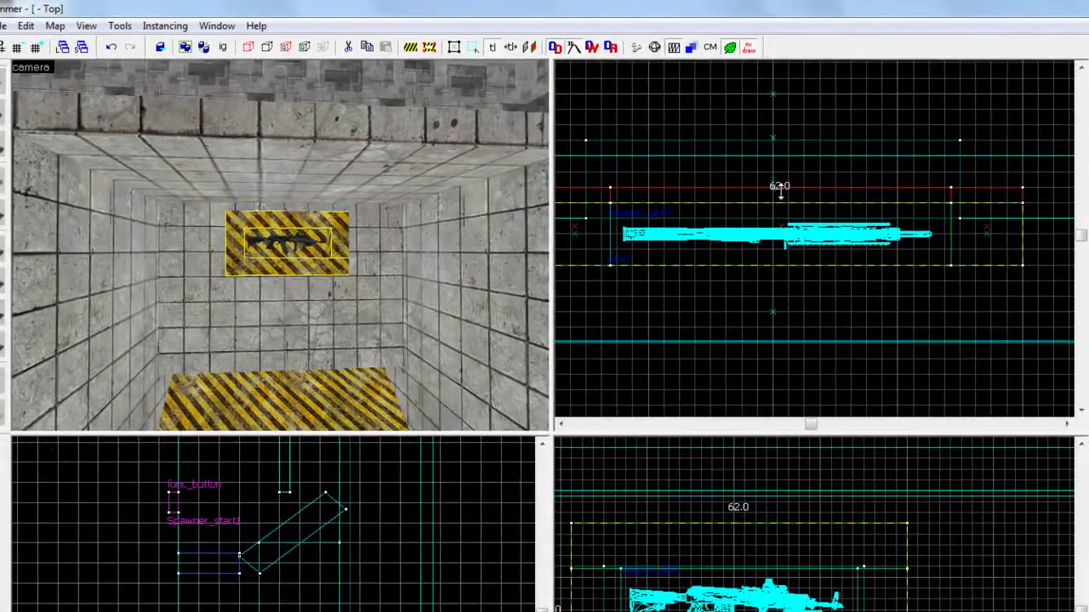
pyautogui.scroll(3, 266, 255)
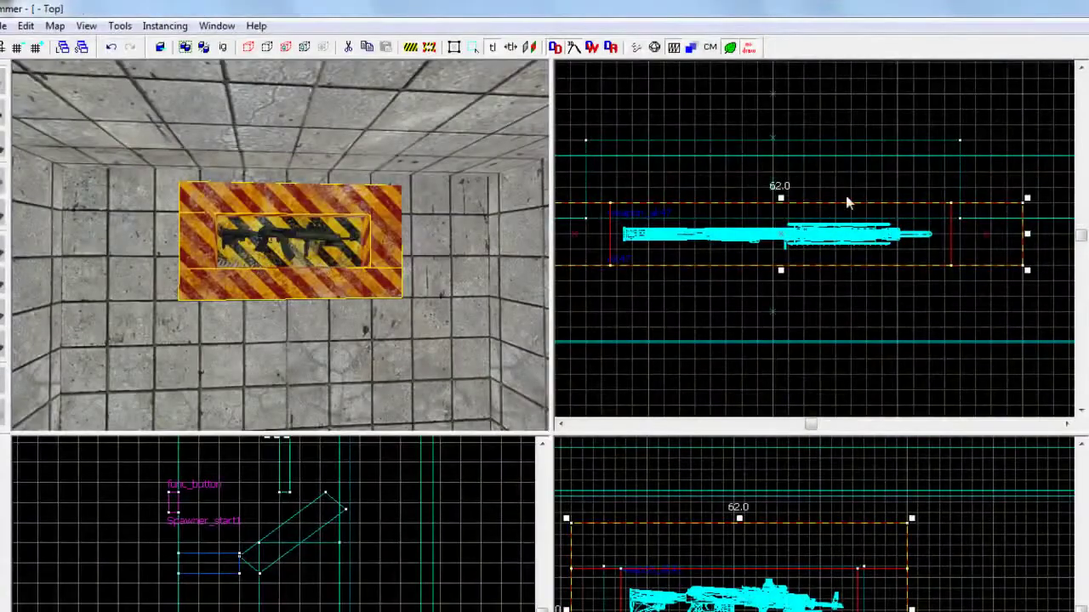
pyautogui.moveTo(779, 197); pyautogui.dragTo(780, 213)
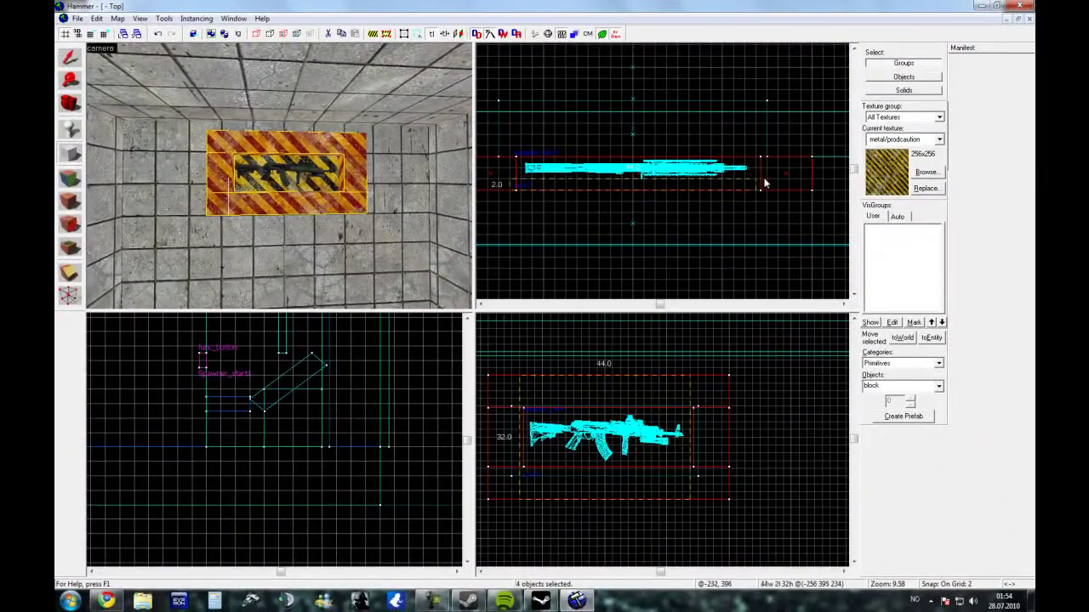
# Create a pane 46 units wide, 2 deep and 32 high in front of the AK47, using the glass/glasswindow070c texture
pyautogui.moveTo(764, 179); pyautogui.dragTo(769, 179)
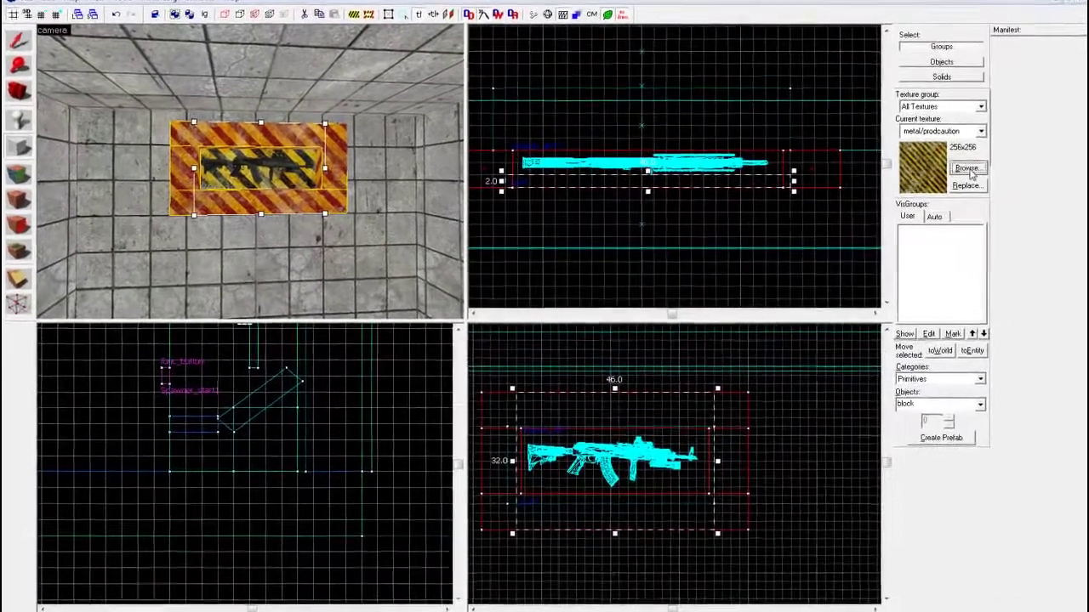
pyautogui.click(926, 171)
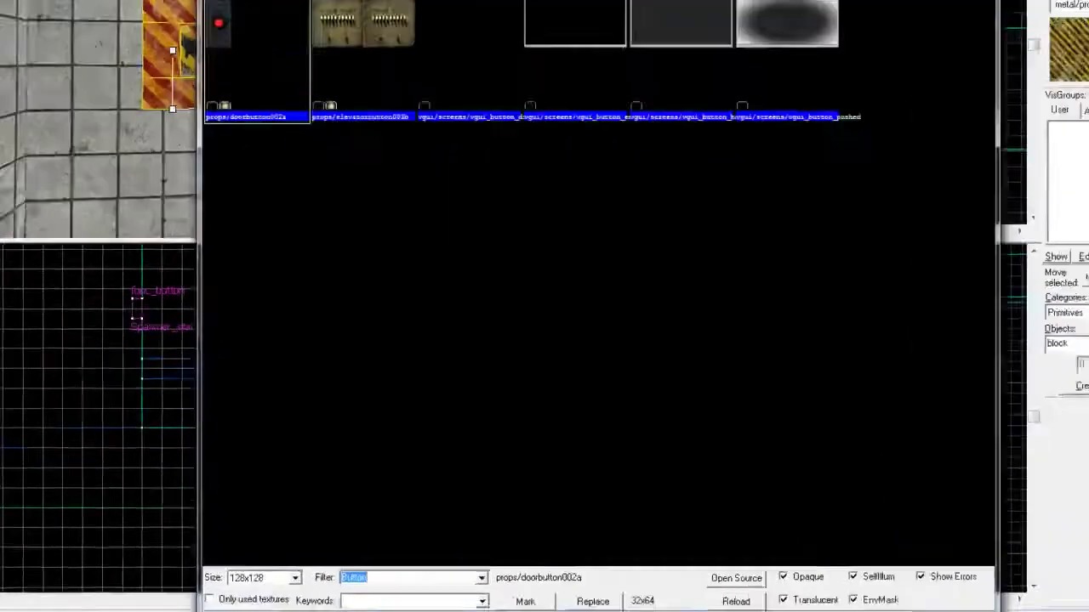
pyautogui.write('Gla')
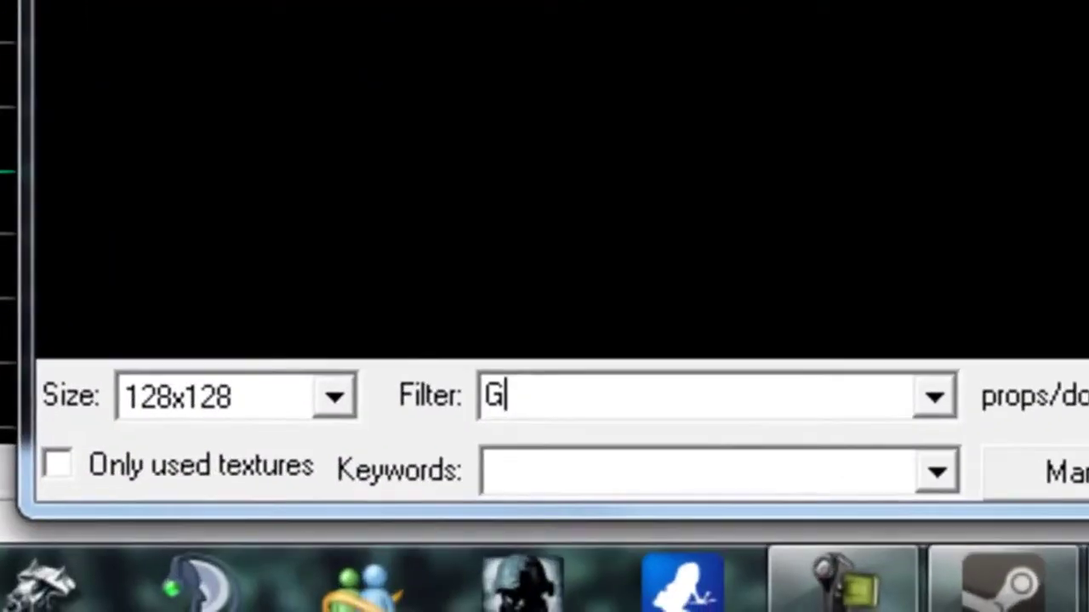
pyautogui.write('ss')
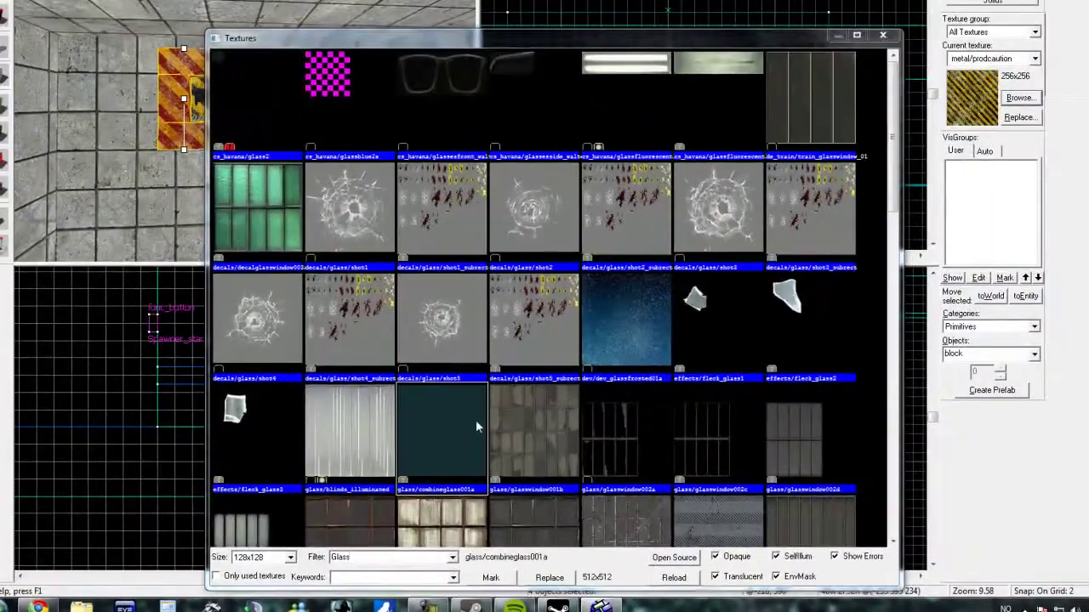
pyautogui.scroll(-10, 499, 377)
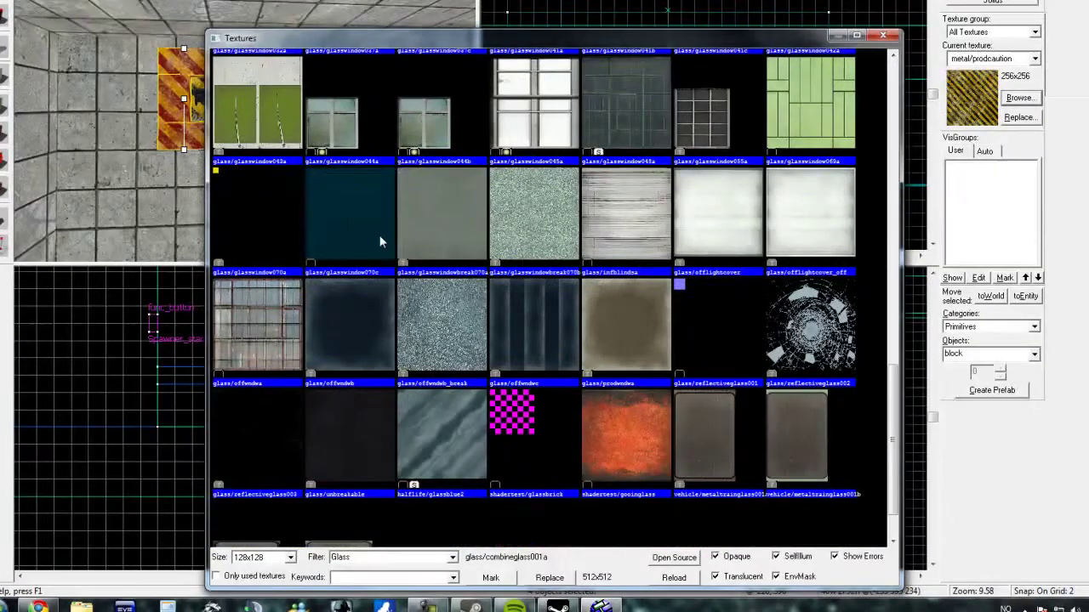
pyautogui.doubleClick(381, 242)
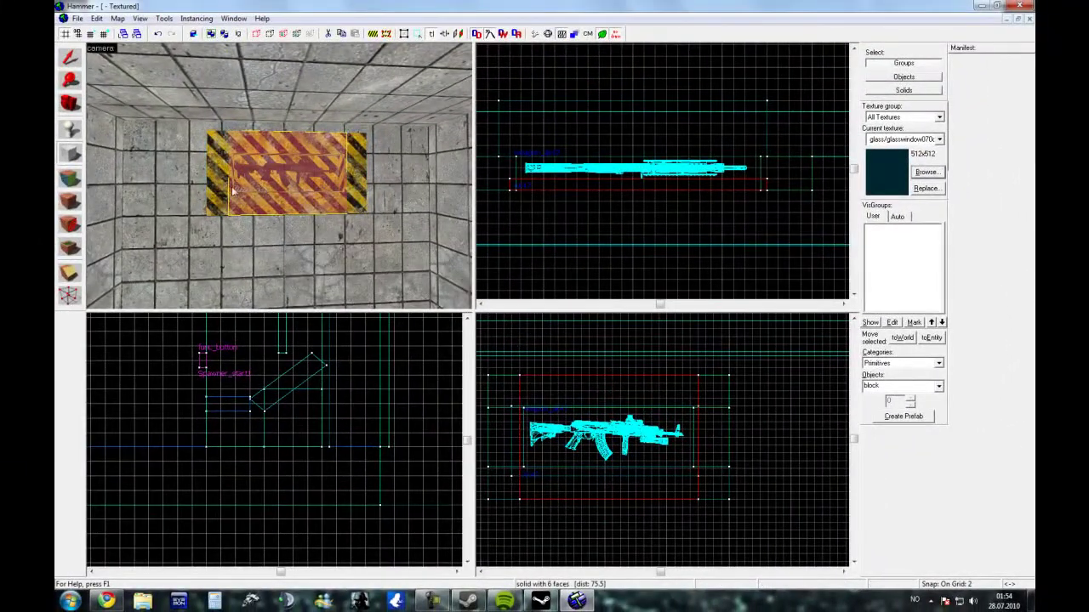
# Select the glass pane and resize it to 44 units wide and 15 high to fit the frame's opening
pyautogui.click(71, 60)
pyautogui.click(275, 196)
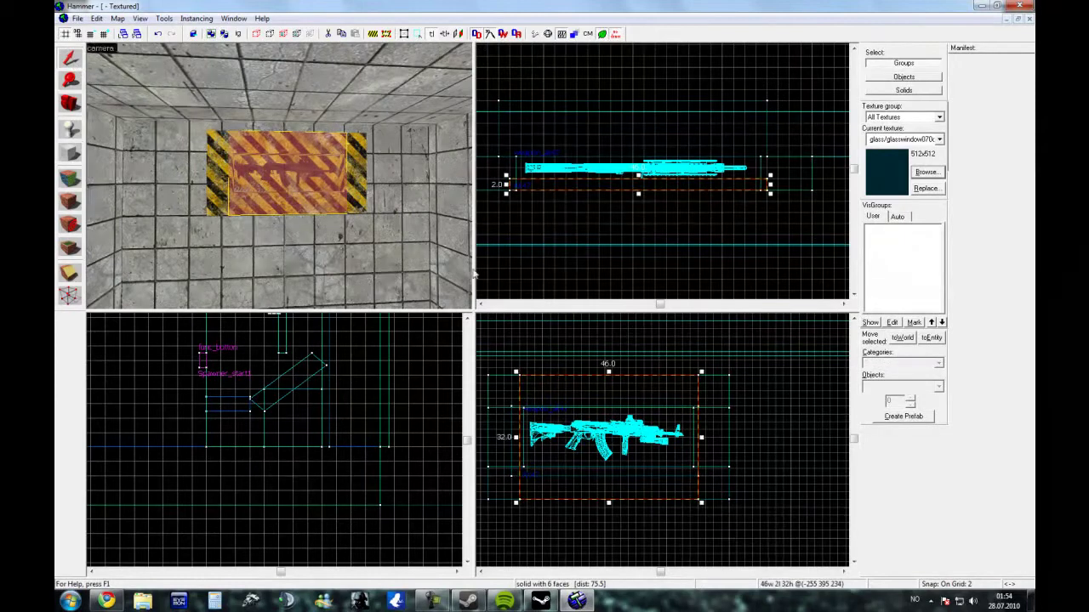
pyautogui.moveTo(608, 504); pyautogui.dragTo(609, 470)
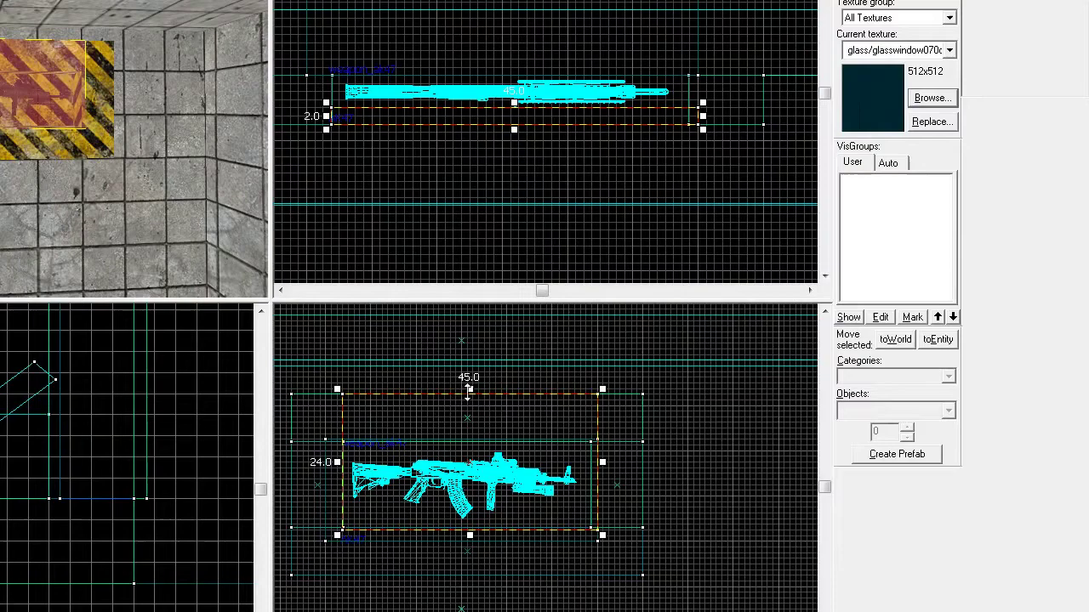
pyautogui.moveTo(468, 390); pyautogui.dragTo(468, 439)
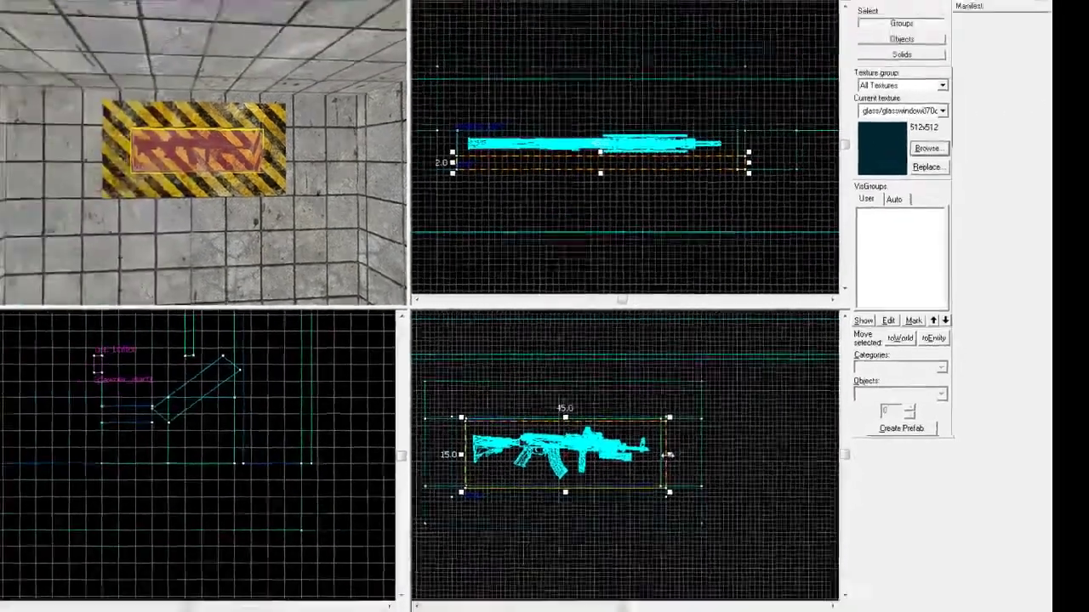
pyautogui.moveTo(604, 486); pyautogui.dragTo(594, 487)
pyautogui.moveTo(694, 439); pyautogui.dragTo(694, 438)
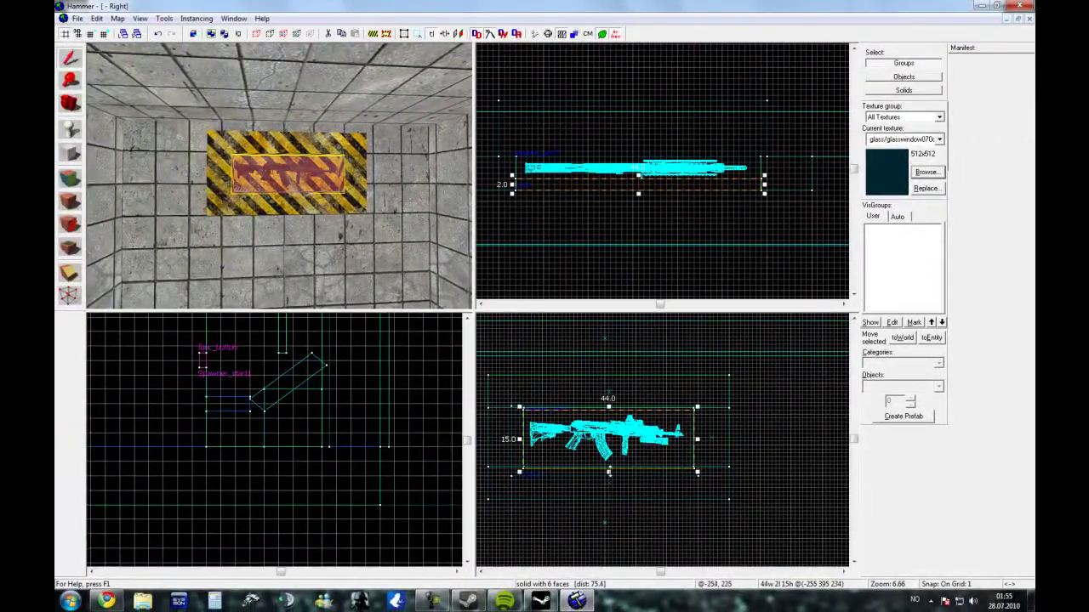
pyautogui.moveTo(609, 471); pyautogui.dragTo(609, 471)
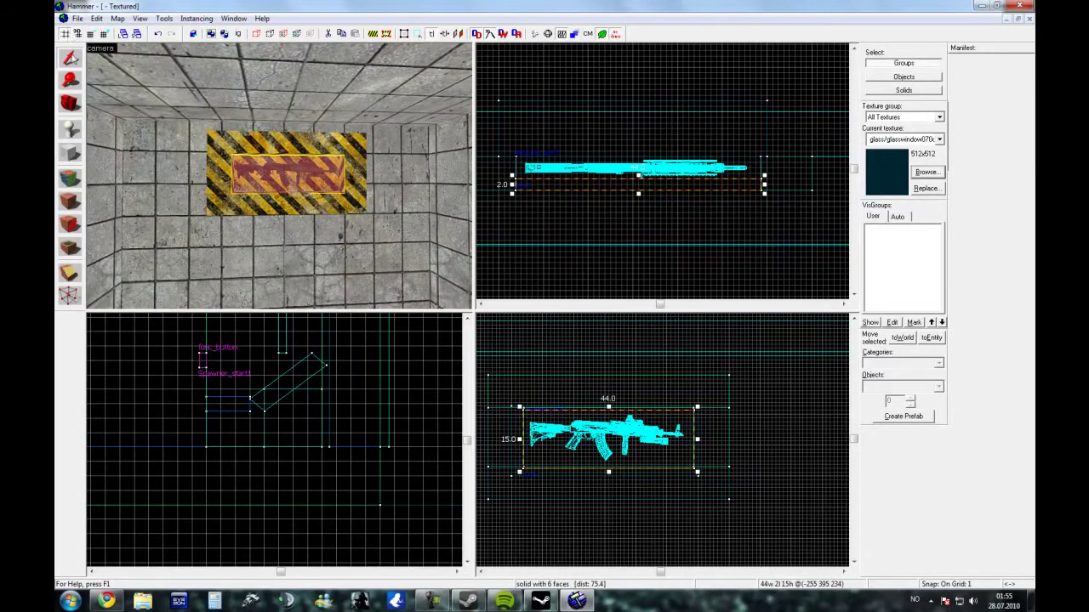
# Place a point_template entity on the wall surface behind the AK47 display
pyautogui.scroll(-3, 231, 184)
pyautogui.scroll(1, 225, 193)
pyautogui.press('Left')
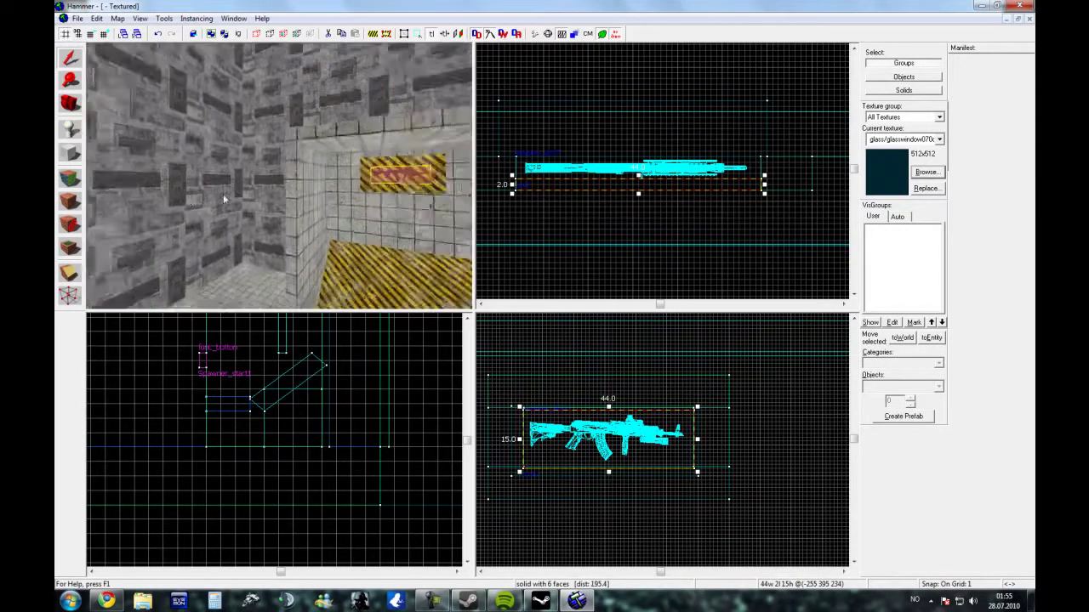
pyautogui.press('w')
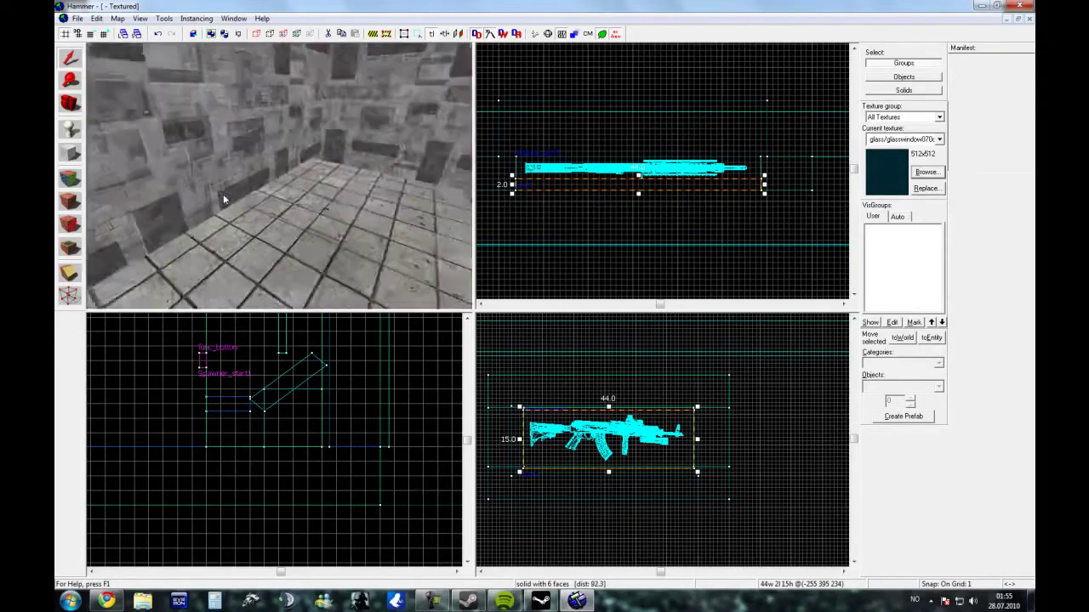
pyautogui.press('w')
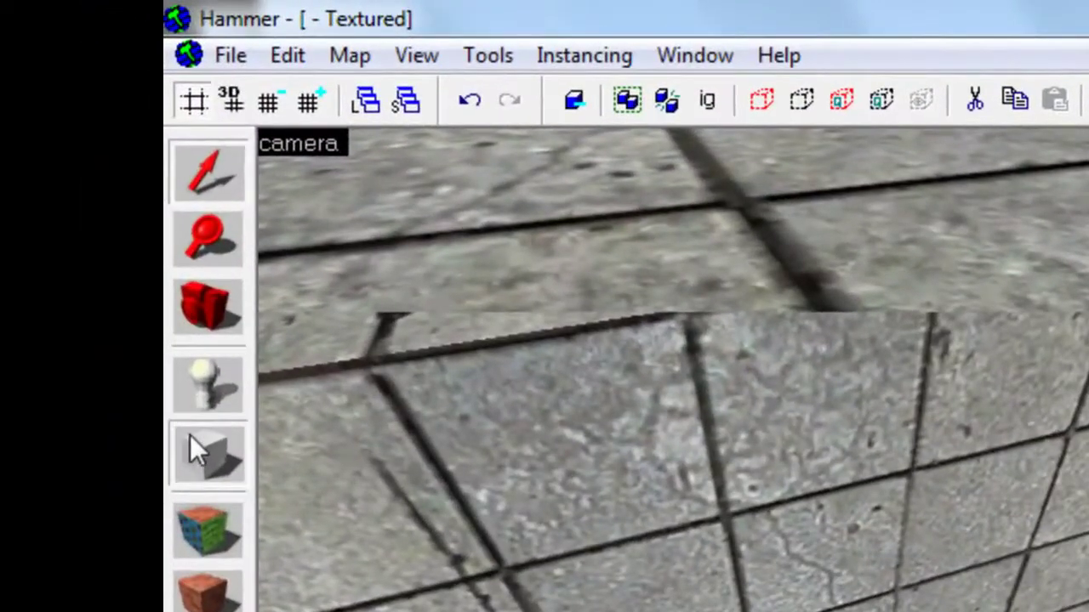
pyautogui.click(183, 416)
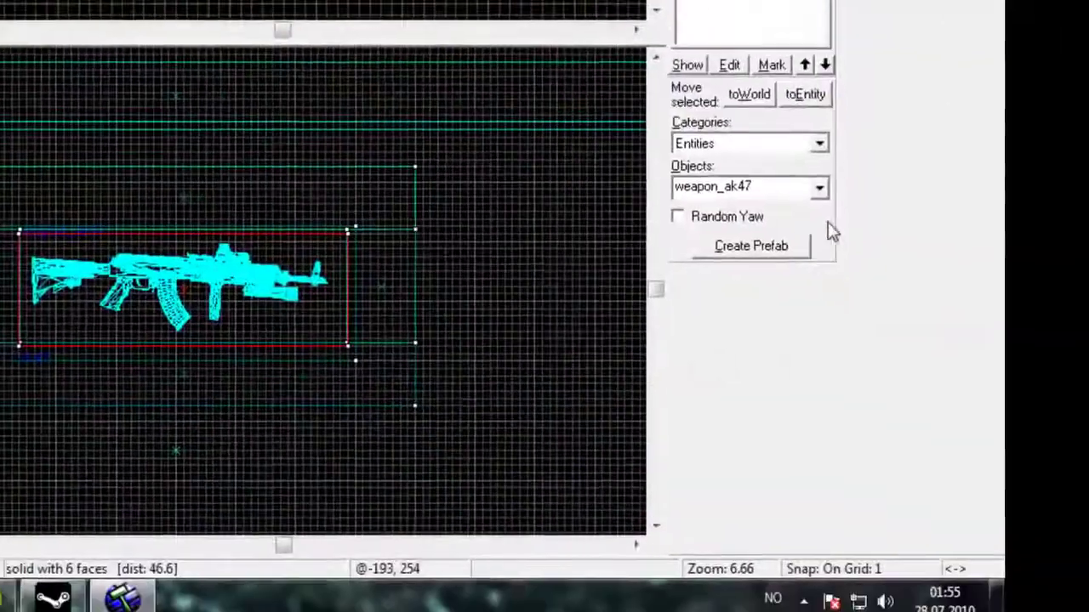
pyautogui.click(800, 187)
pyautogui.write('point_')
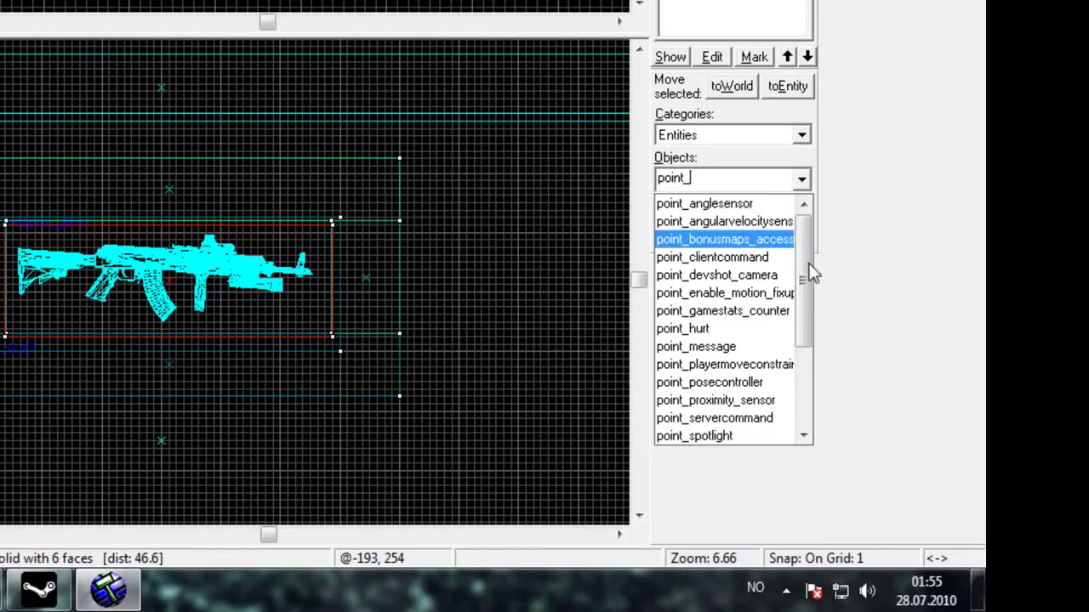
pyautogui.moveTo(809, 266); pyautogui.dragTo(807, 336)
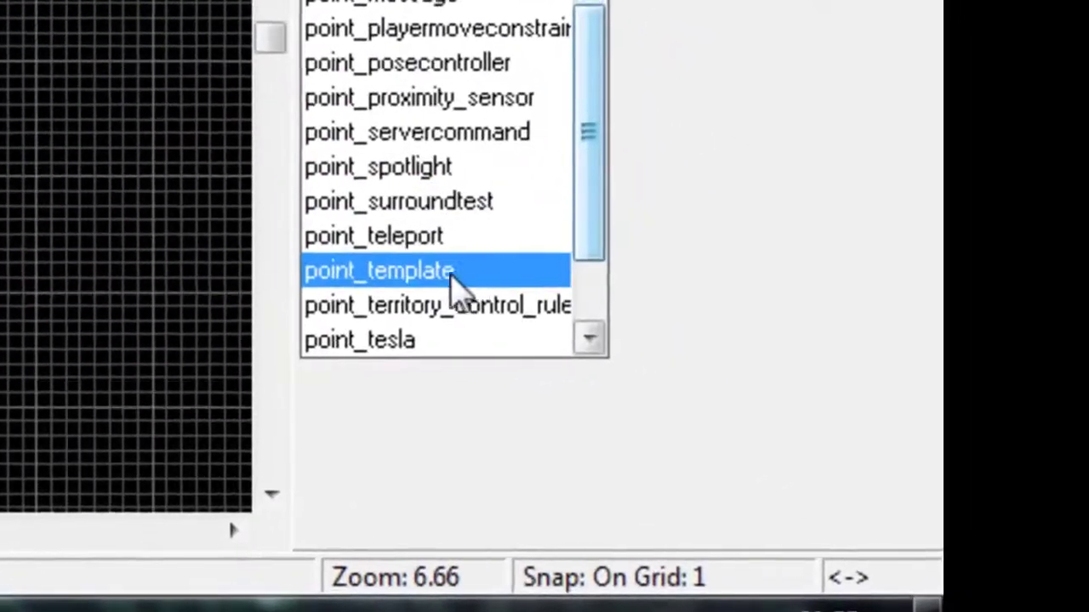
pyautogui.click(453, 273)
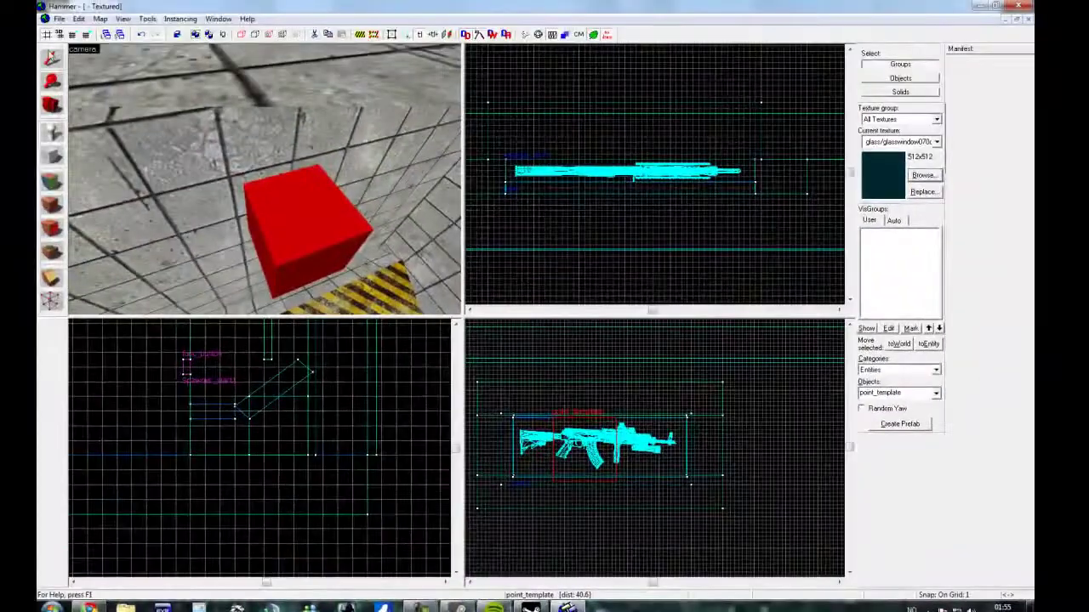
# Move the point_template closer behind the AK47 display, centred on the weapon, and check its properties without changing them
pyautogui.click(51, 56)
pyautogui.scroll(-2, 707, 211)
pyautogui.press('Up')
pyautogui.press('Up')
pyautogui.scroll(-4, 666, 175)
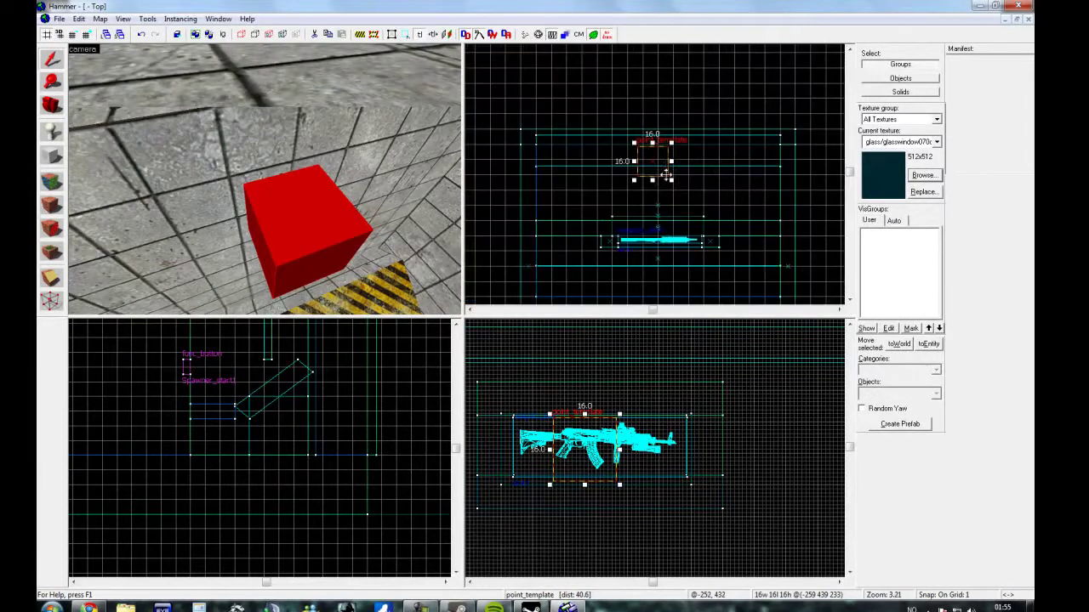
pyautogui.moveTo(656, 164); pyautogui.dragTo(660, 194)
pyautogui.press('z')
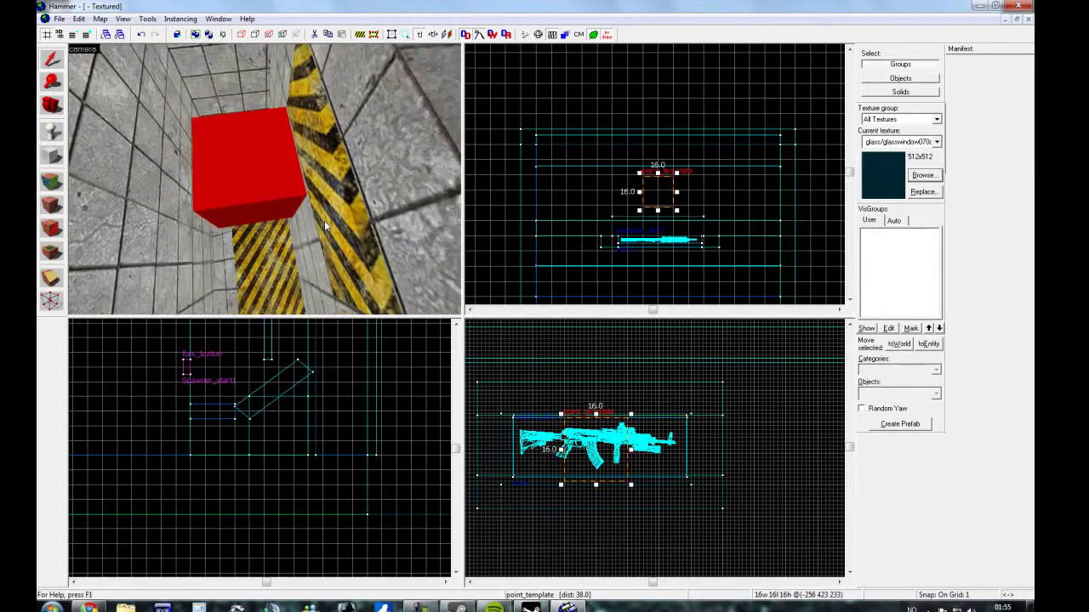
pyautogui.press('Down')
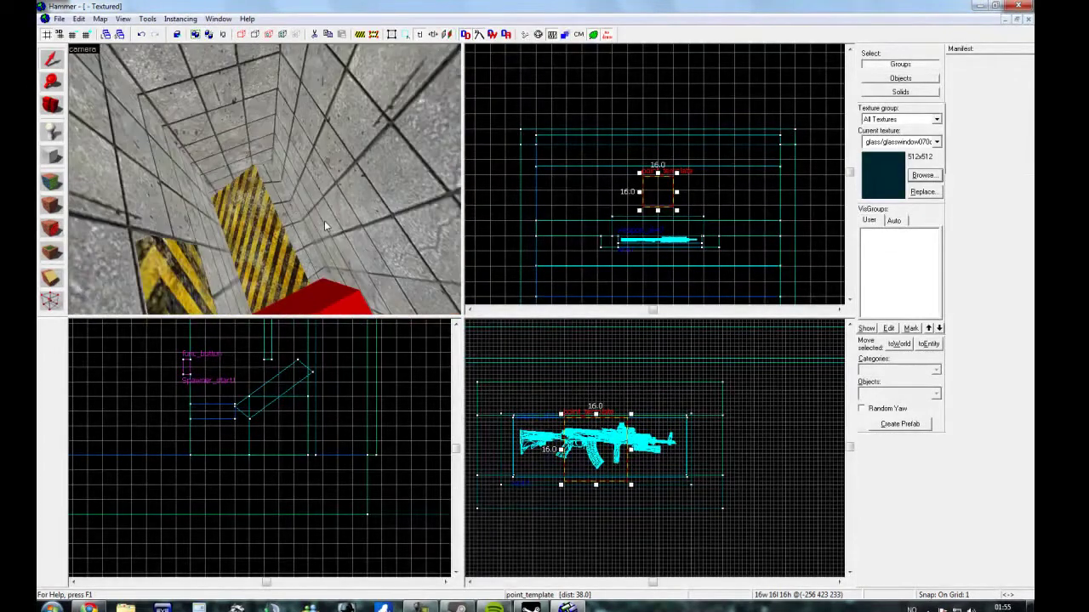
pyautogui.press('z')
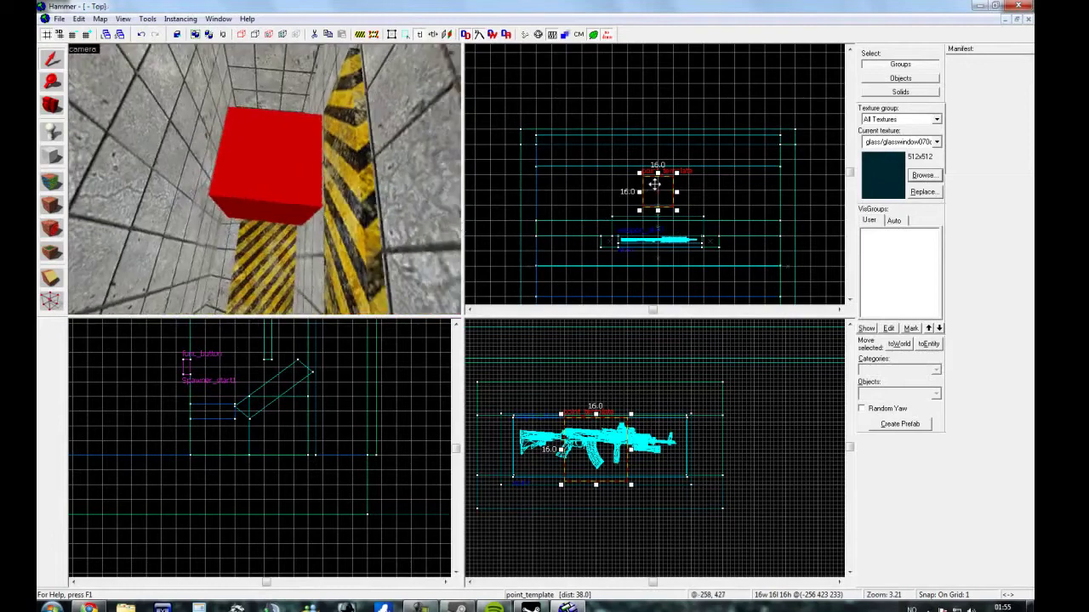
pyautogui.moveTo(654, 185); pyautogui.dragTo(654, 192)
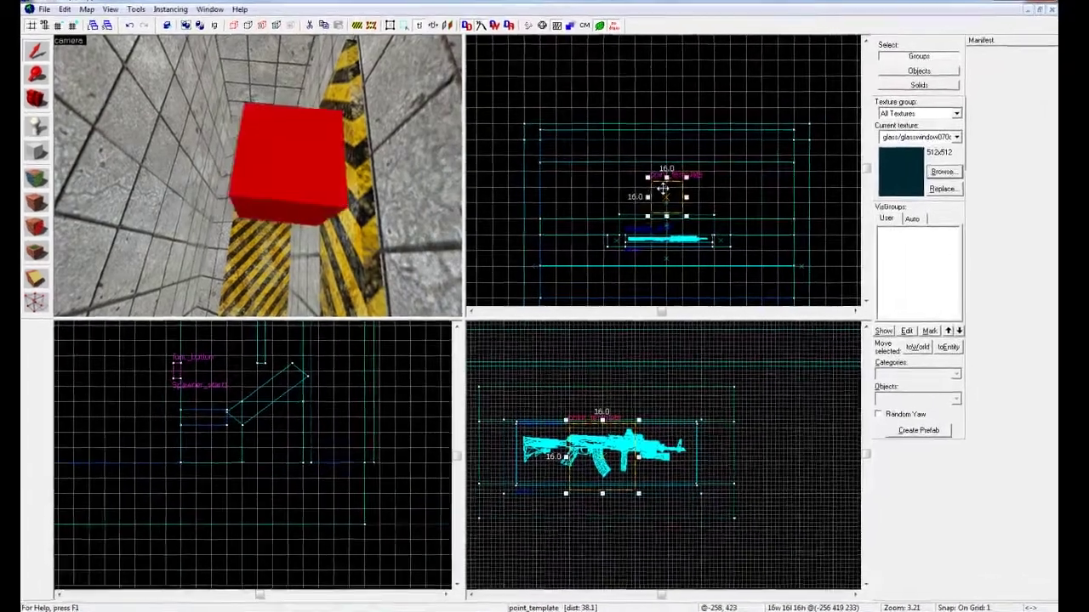
pyautogui.doubleClick(286, 182)
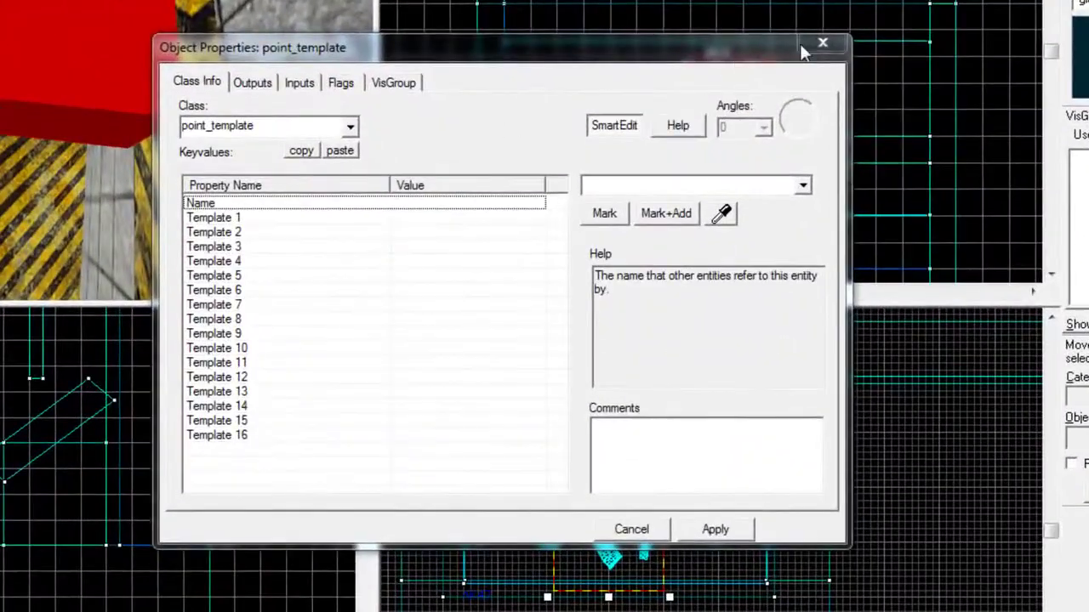
pyautogui.click(812, 46)
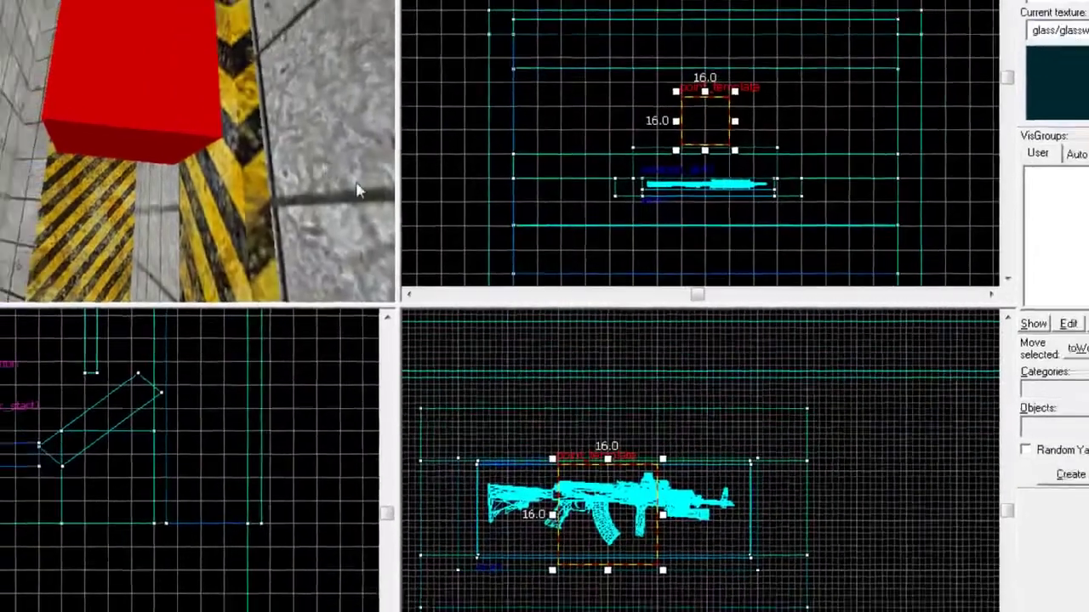
pyautogui.scroll(3, 655, 248)
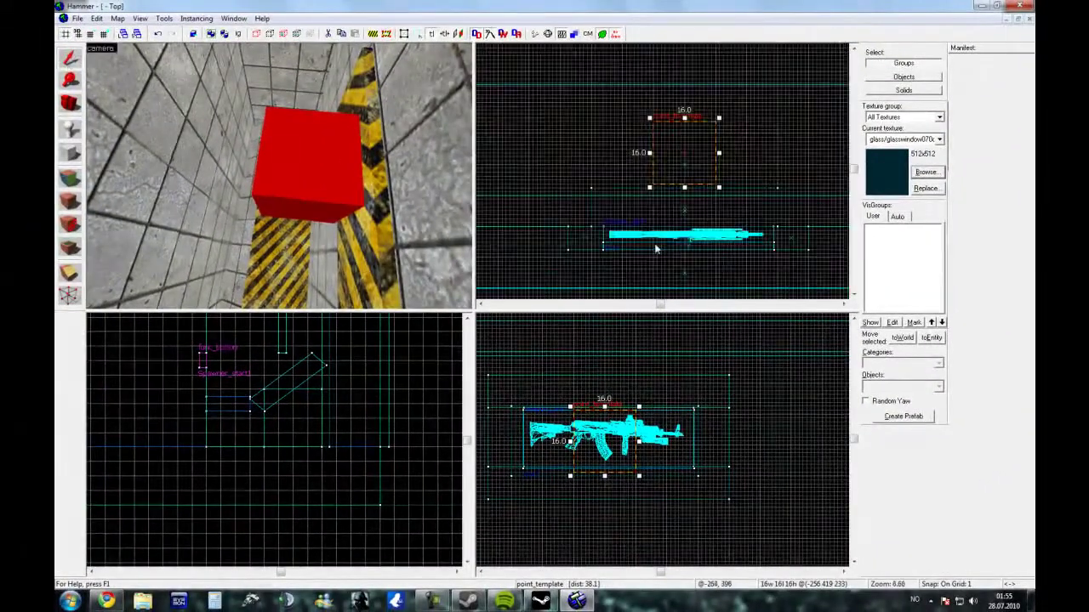
pyautogui.press('Escape')
pyautogui.click(696, 239)
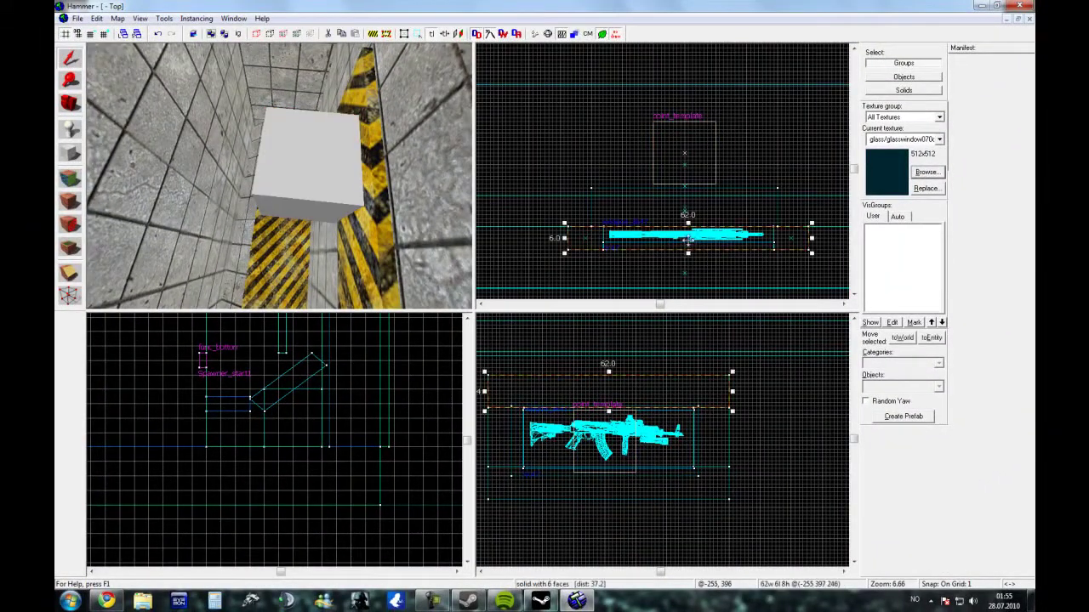
pyautogui.scroll(3, 589, 400)
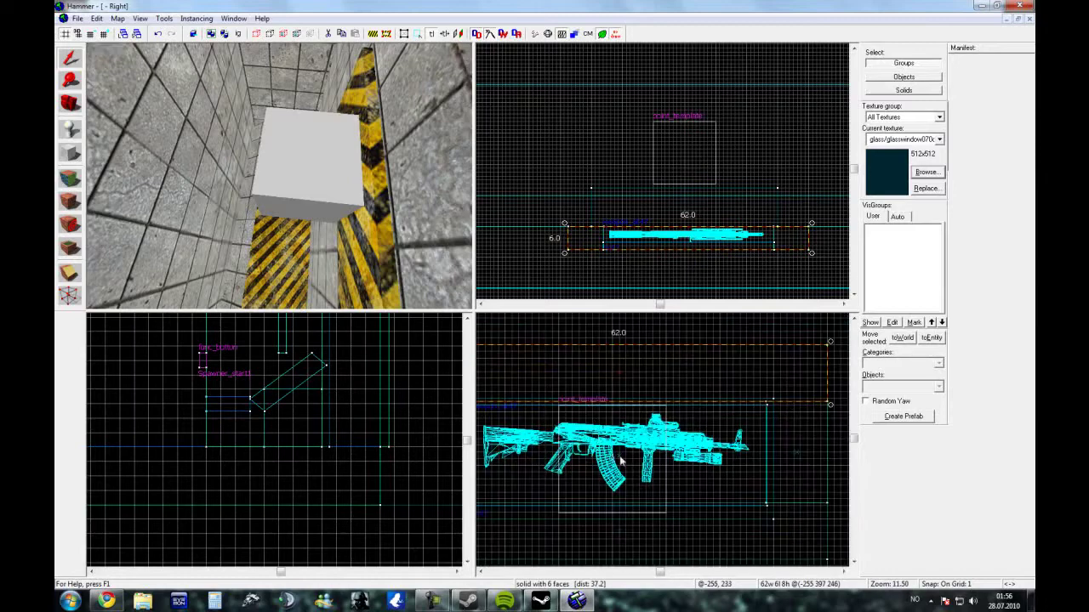
pyautogui.click(621, 459)
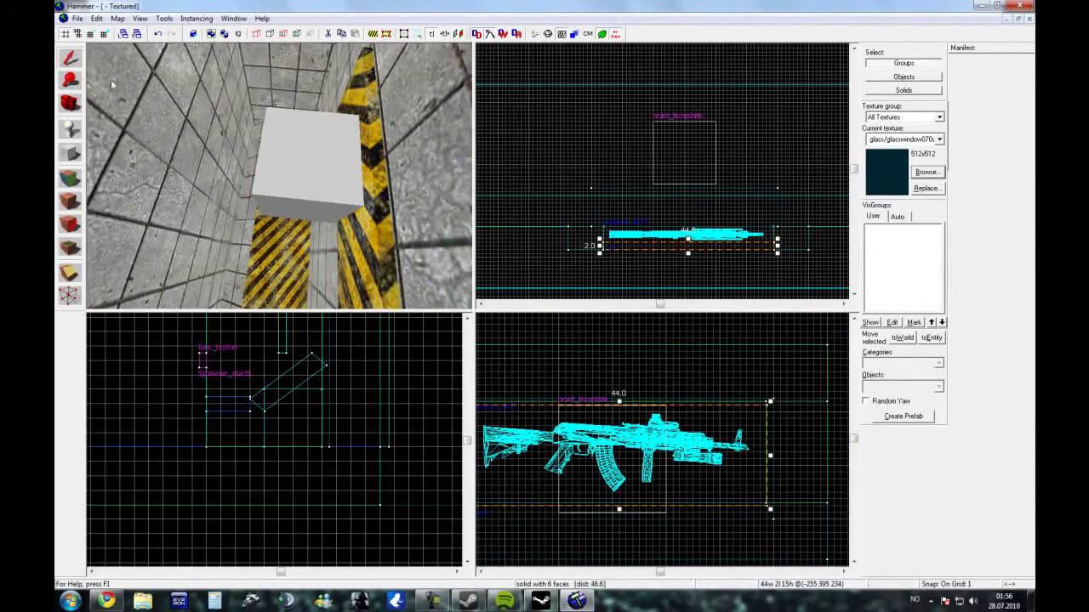
# Duplicate the displayed AK47 weapon entity and place the copy behind the display, centred on the point_template
pyautogui.press('z')
pyautogui.press('w')
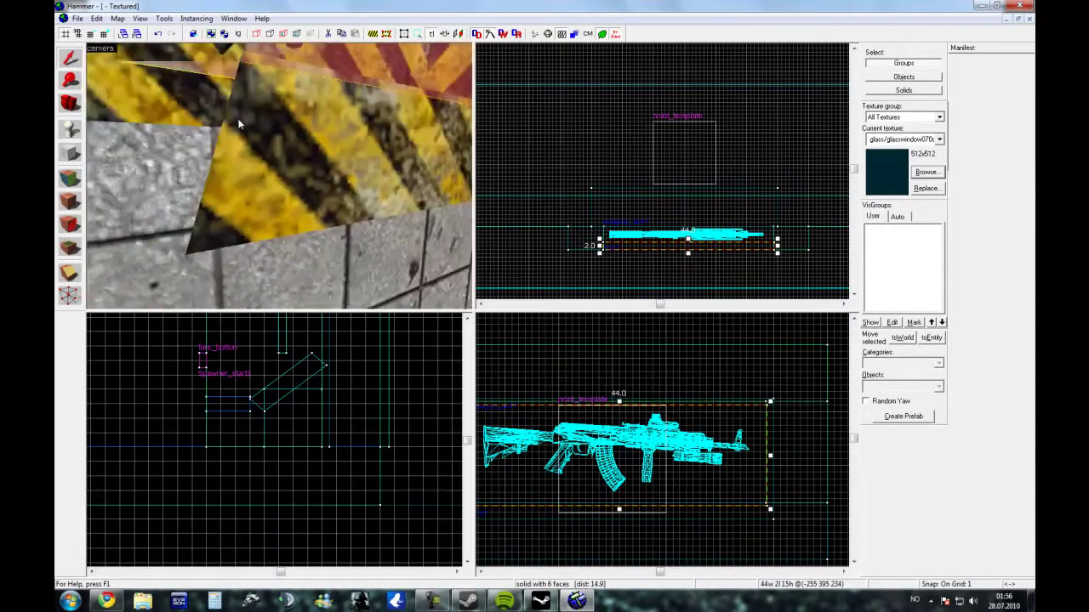
pyautogui.press('z')
pyautogui.press('s')
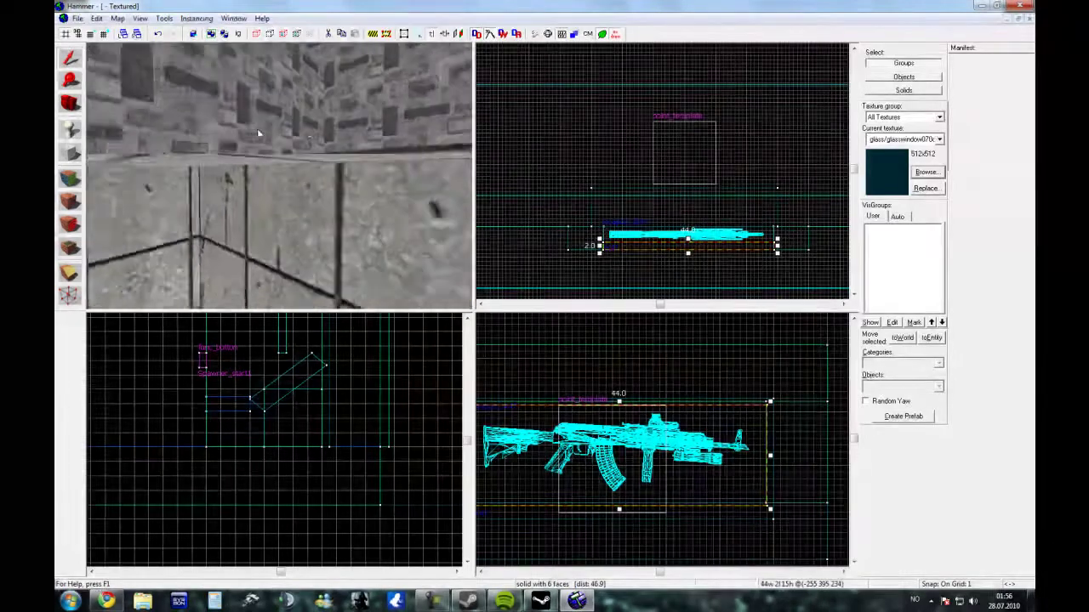
pyautogui.press('w')
pyautogui.press('z')
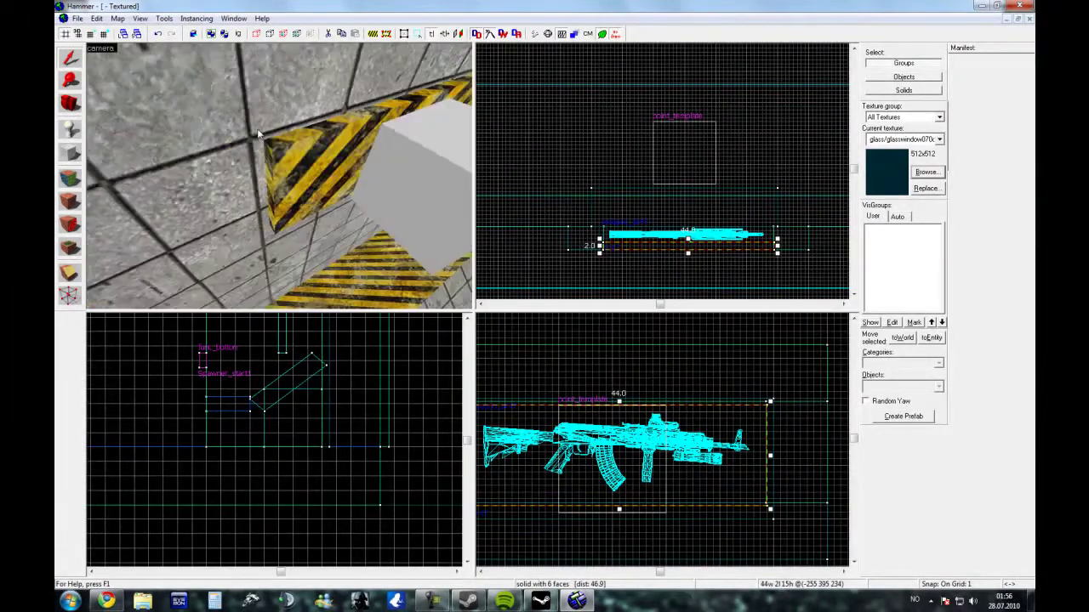
pyautogui.press('z')
pyautogui.press('w')
pyautogui.press('z')
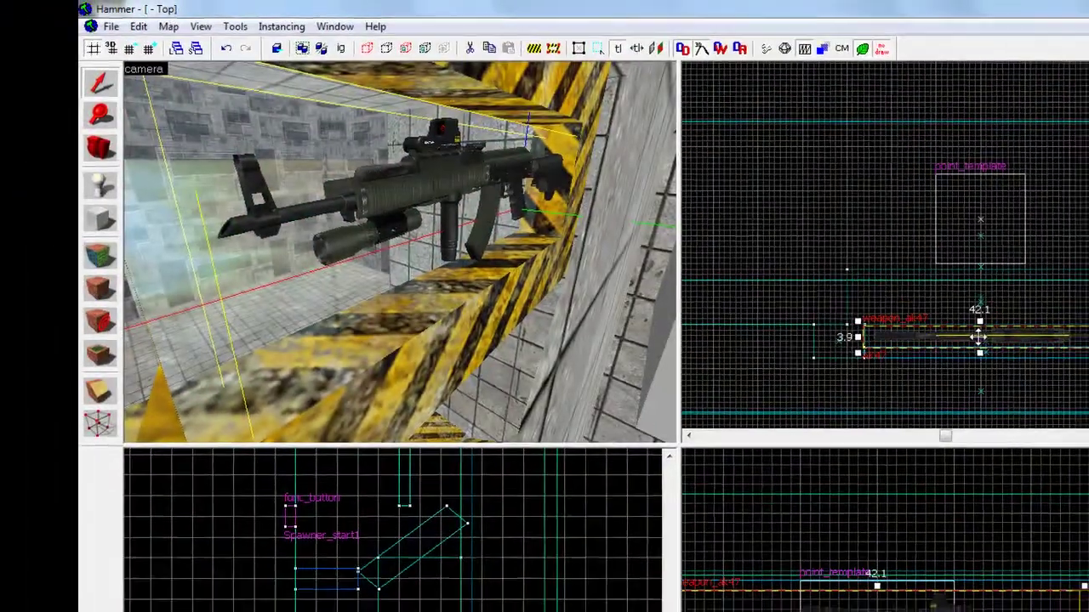
pyautogui.moveTo(997, 343); pyautogui.dragTo(997, 241)
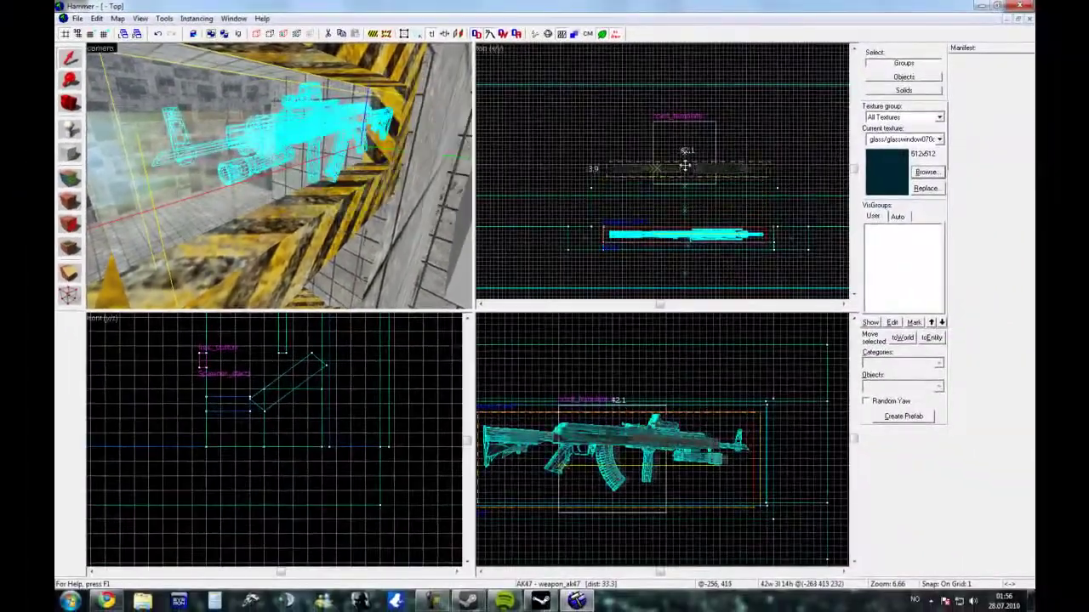
pyautogui.moveTo(685, 166); pyautogui.dragTo(683, 153)
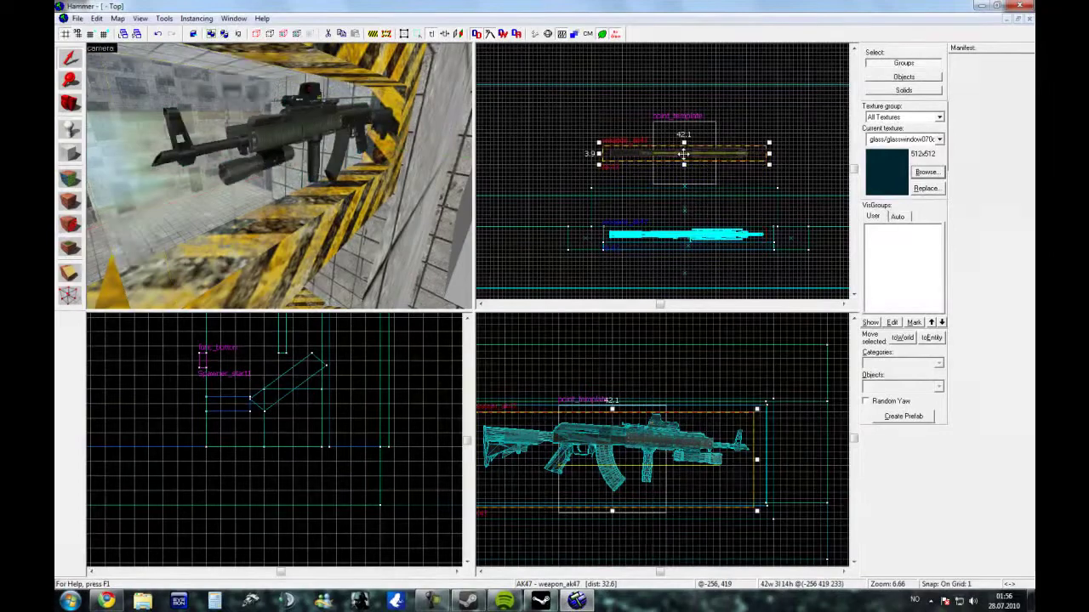
# Clear the name of the original AK47 inside the glass display and apply the change
pyautogui.doubleClick(294, 117)
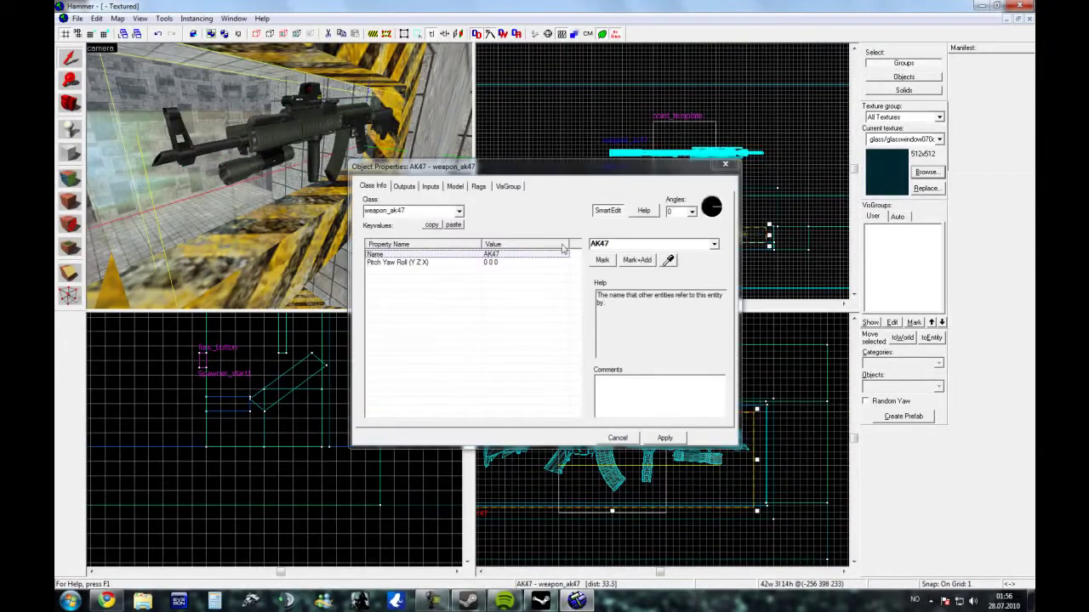
pyautogui.doubleClick(606, 246)
pyautogui.press('BackSpace')
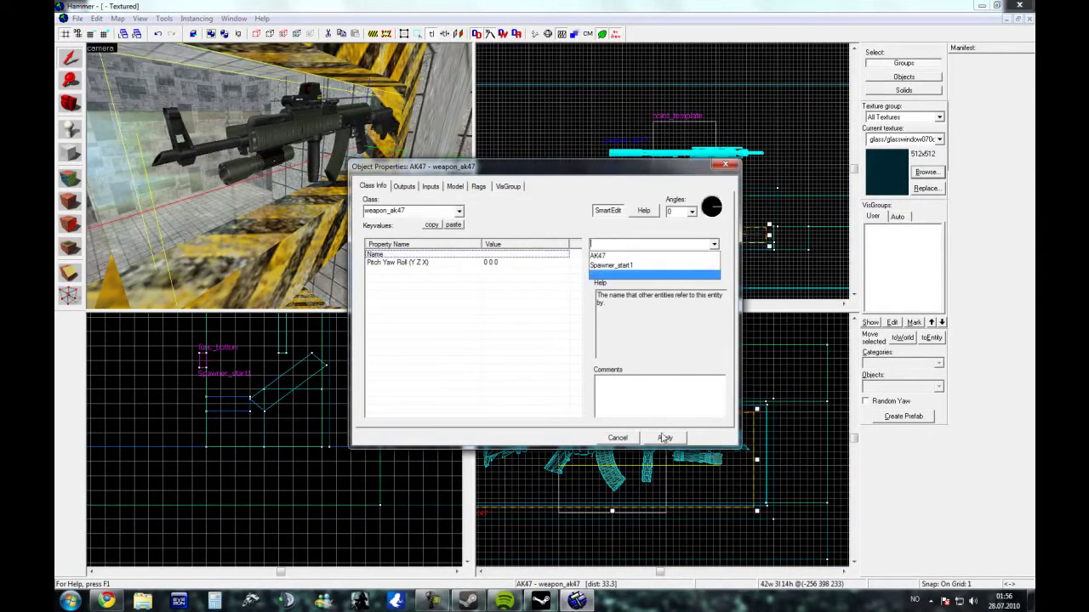
pyautogui.click(666, 438)
pyautogui.click(664, 439)
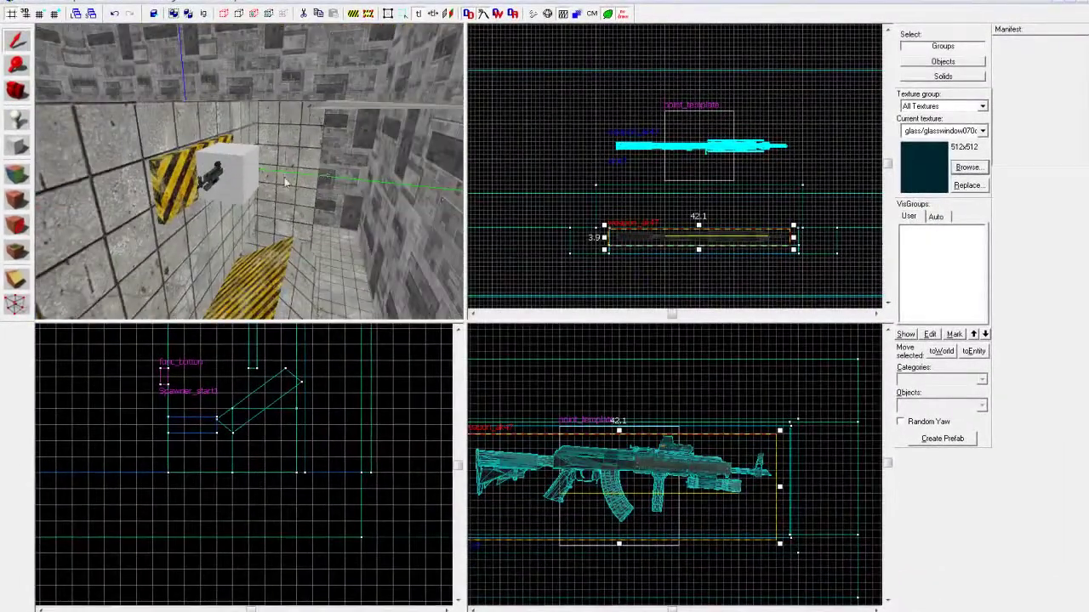
# Name the point_template behind the display Ak47_Spawner and apply it
pyautogui.press('z')
pyautogui.press('w')
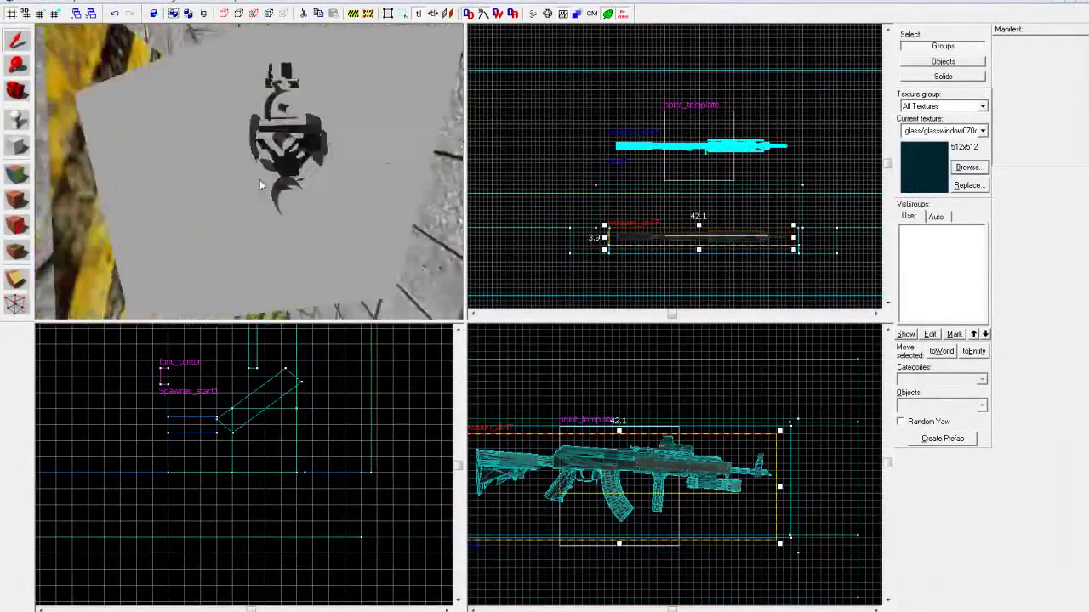
pyautogui.press('z')
pyautogui.doubleClick(267, 210)
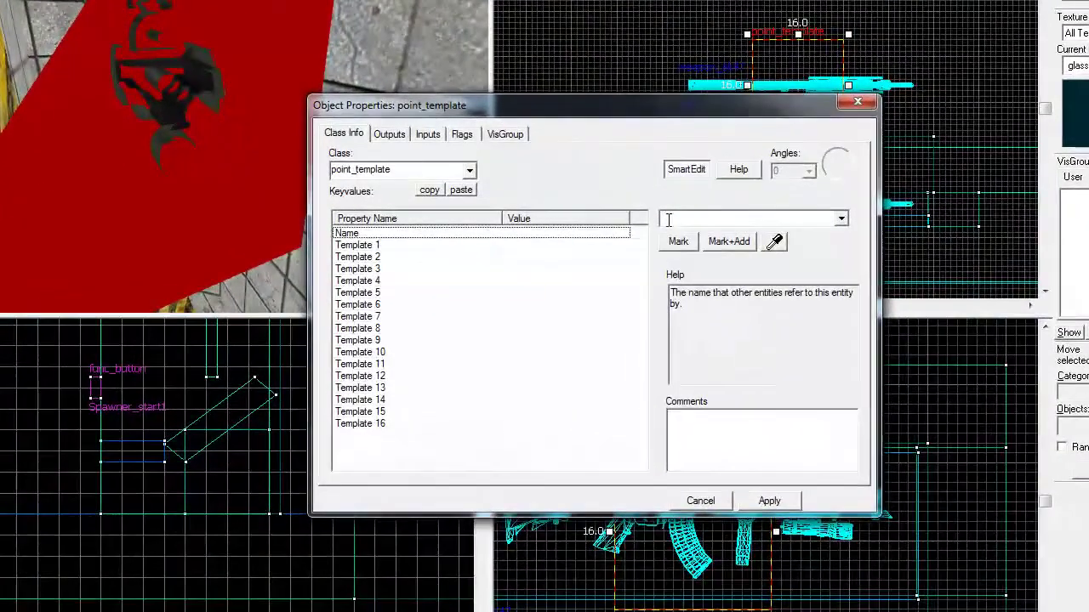
pyautogui.click(668, 220)
pyautogui.write('Ak47_Spawner')
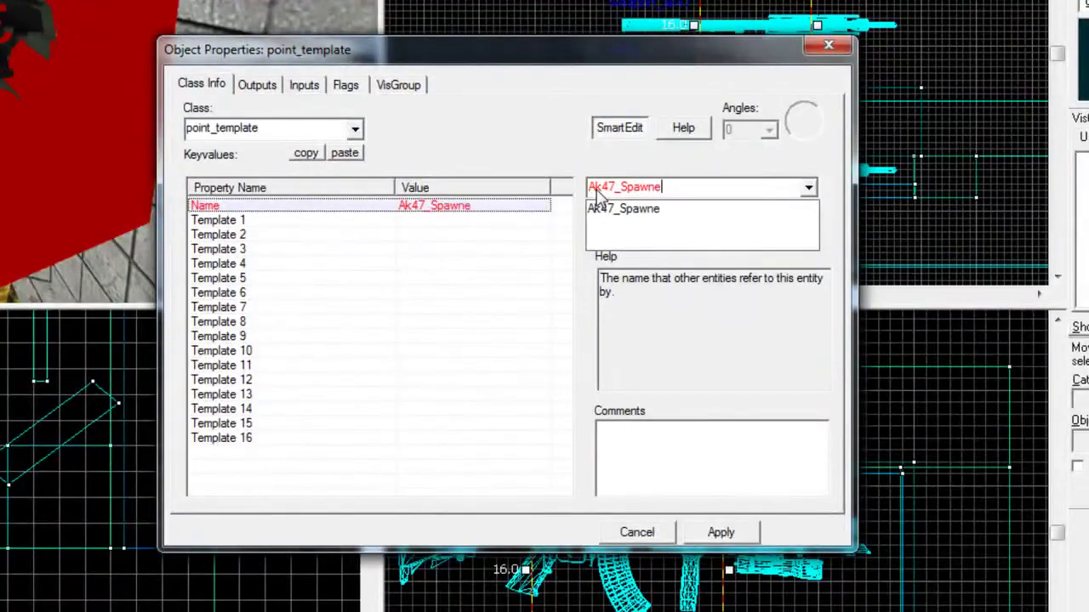
pyautogui.press('Return')
pyautogui.click(721, 532)
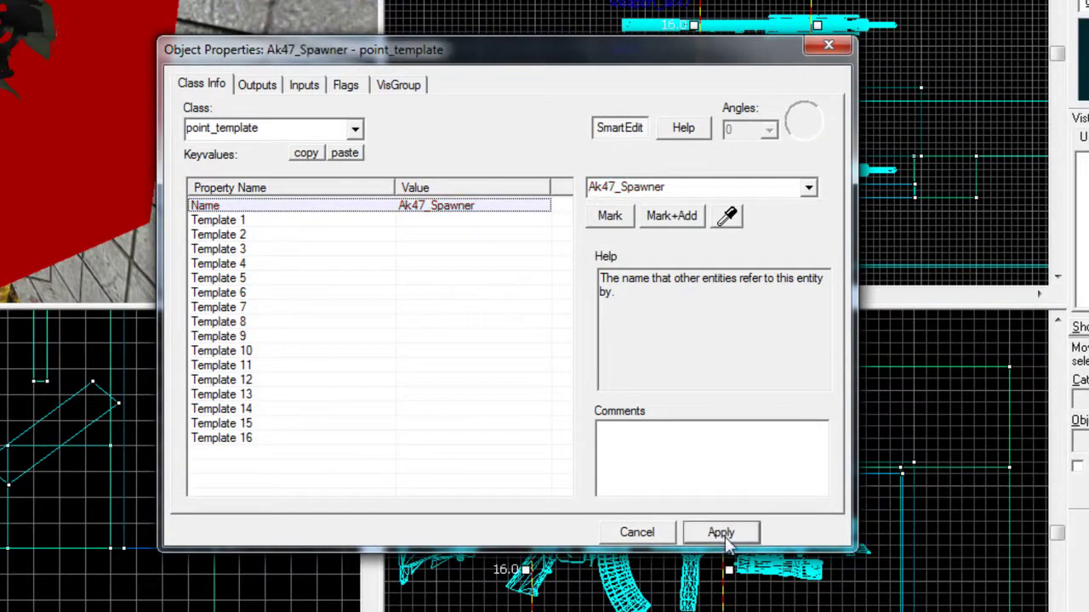
# Set the point_template's Template 1 to AK47, apply it and close the properties
pyautogui.click(523, 223)
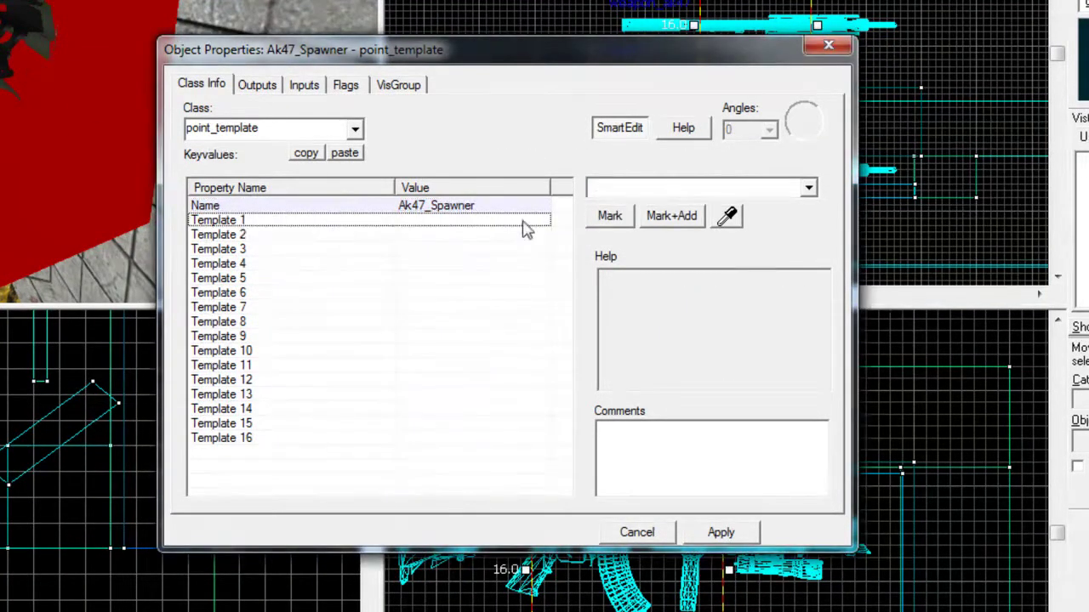
pyautogui.click(806, 189)
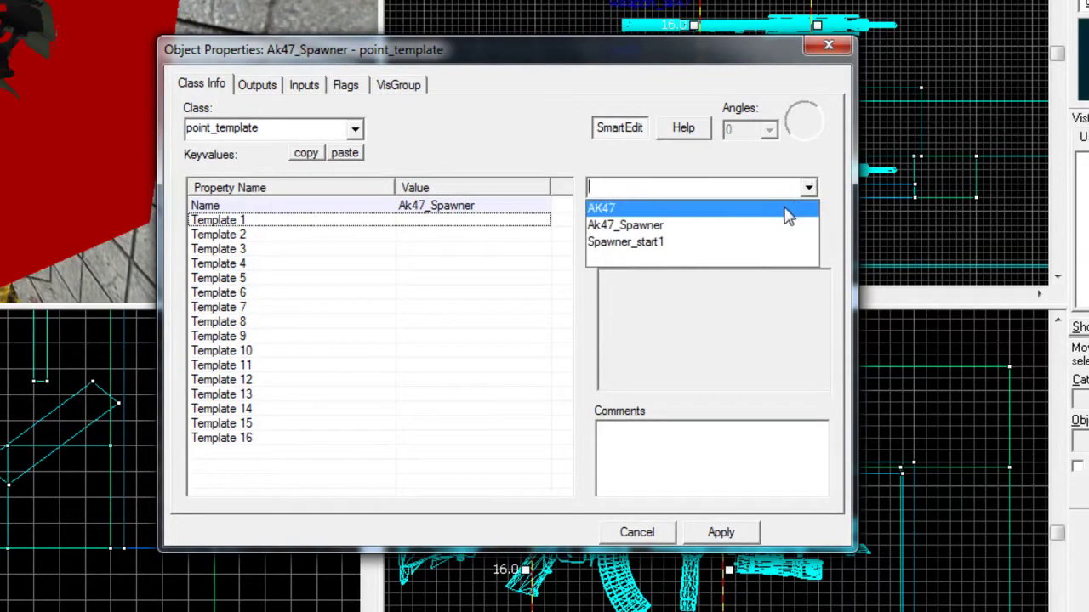
pyautogui.click(787, 216)
pyautogui.click(720, 534)
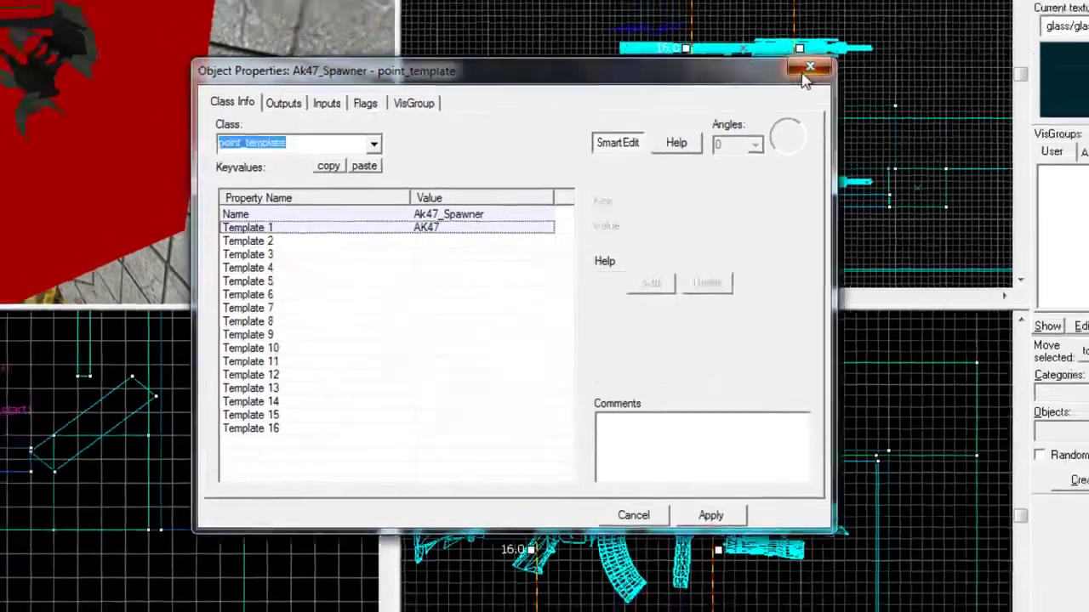
pyautogui.click(829, 45)
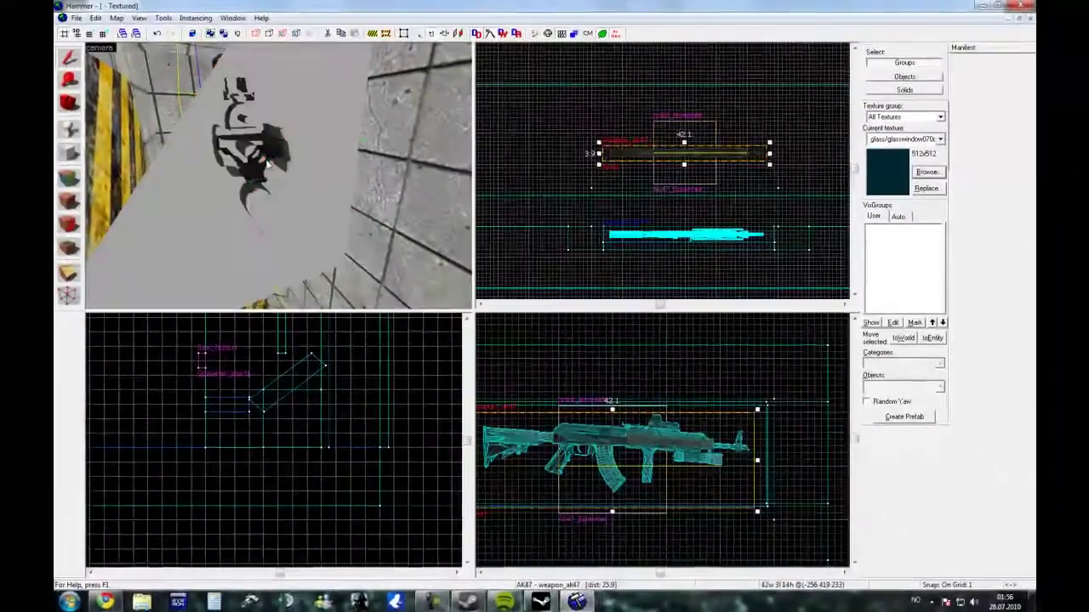
# Move the AK47 copy slightly towards the display, keeping it within the point_template's outline
pyautogui.click(648, 154)
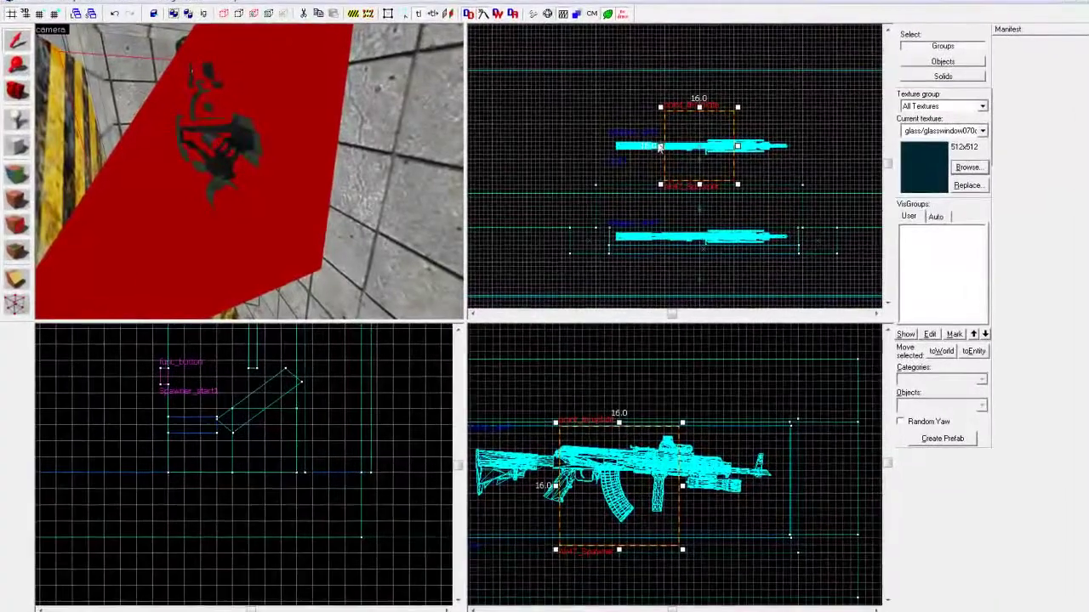
pyautogui.press('Escape')
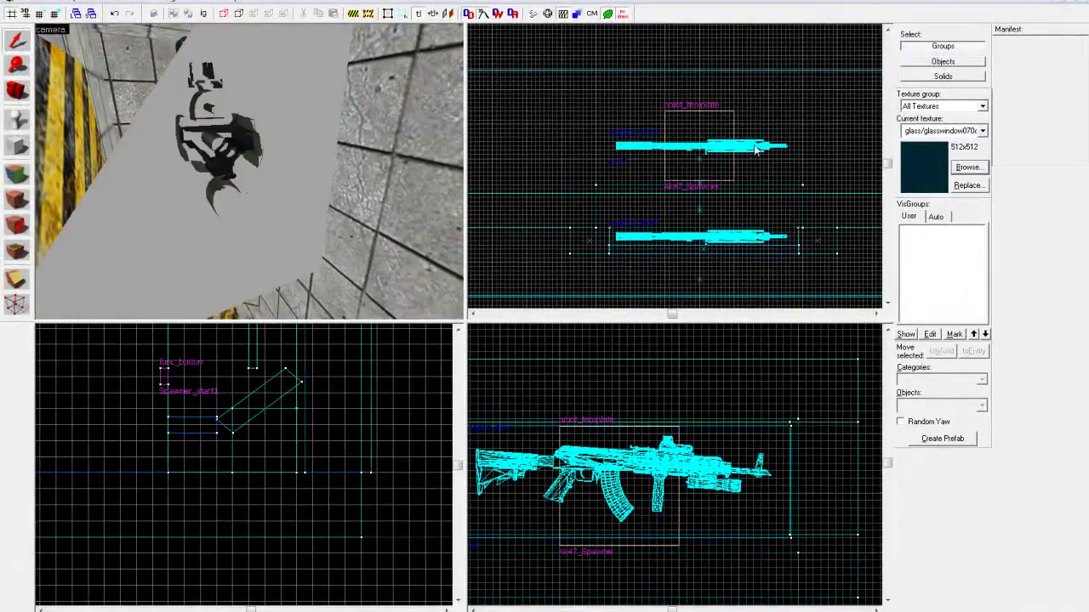
pyautogui.press('z')
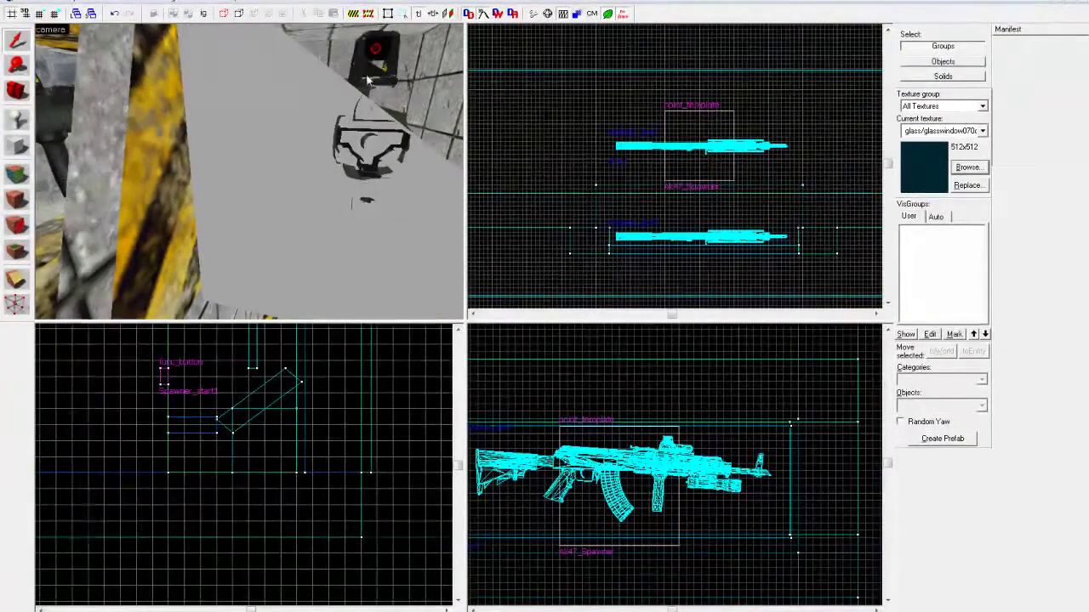
pyautogui.click(375, 70)
pyautogui.moveTo(719, 147); pyautogui.dragTo(718, 163)
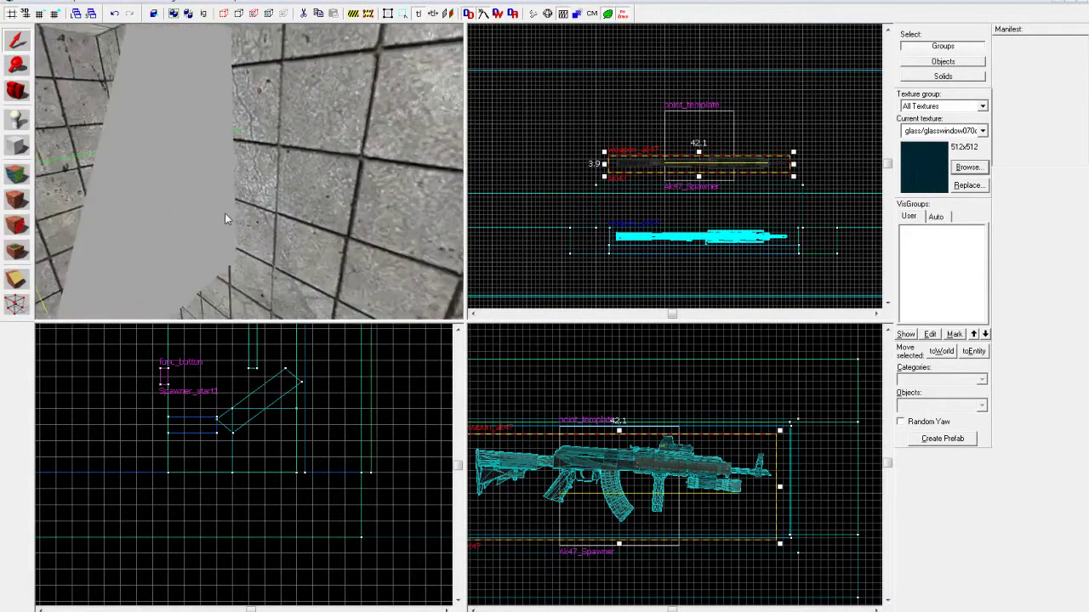
# Add an OnPressed output to the Spawner_start1 func_button beside the spawn box
pyautogui.press('s')
pyautogui.press('w')
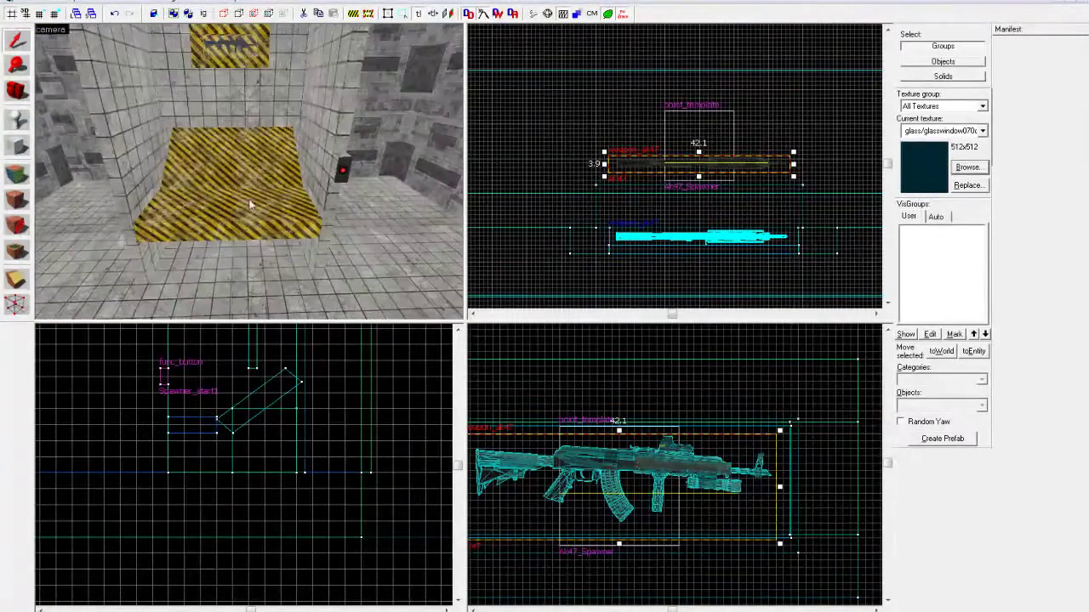
pyautogui.doubleClick(337, 175)
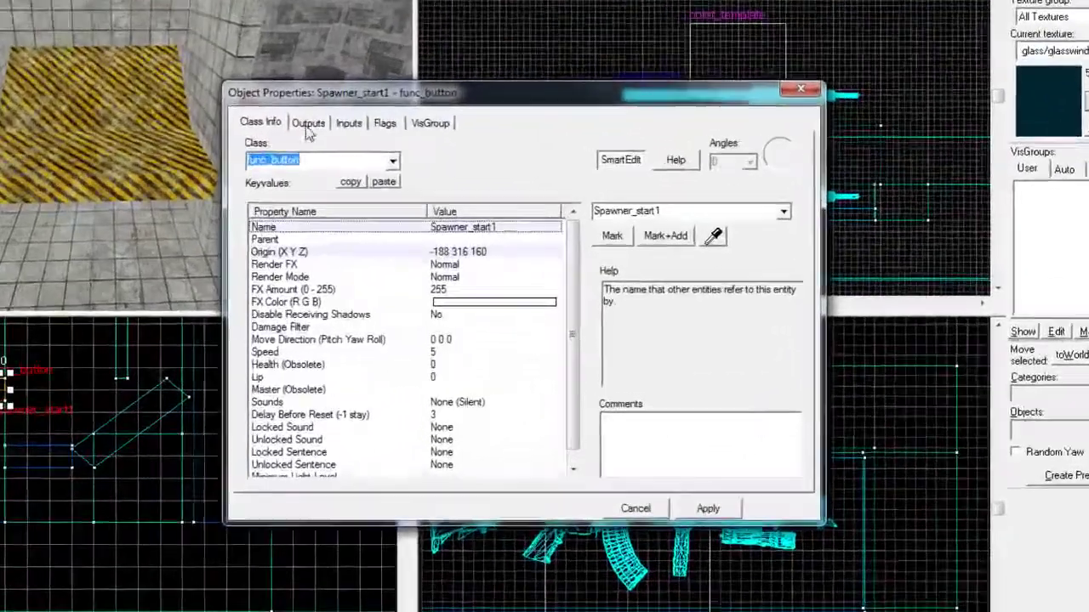
pyautogui.click(308, 125)
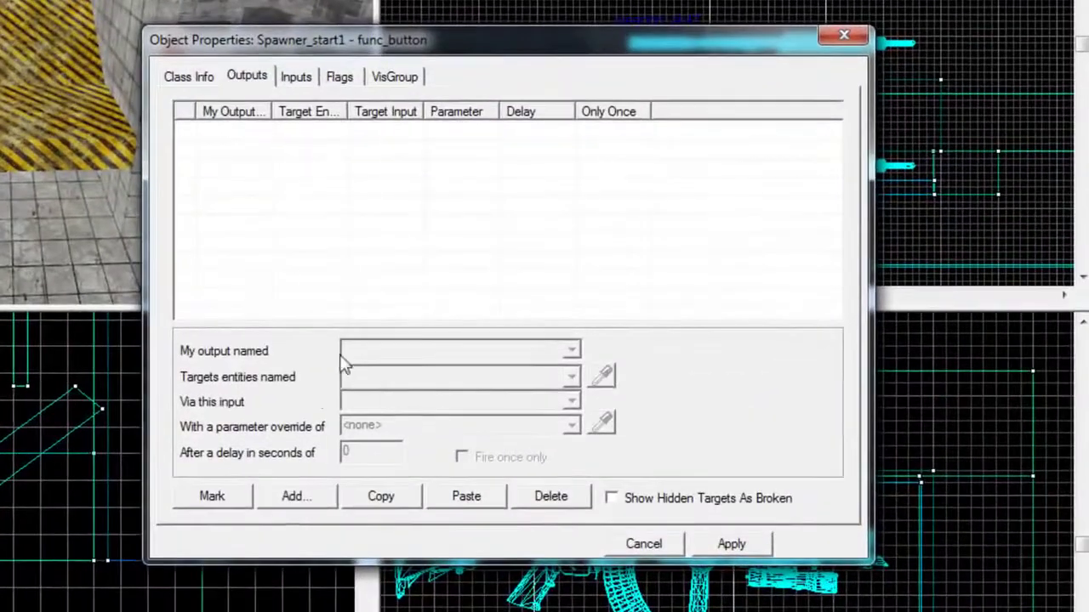
pyautogui.click(281, 496)
pyautogui.click(571, 352)
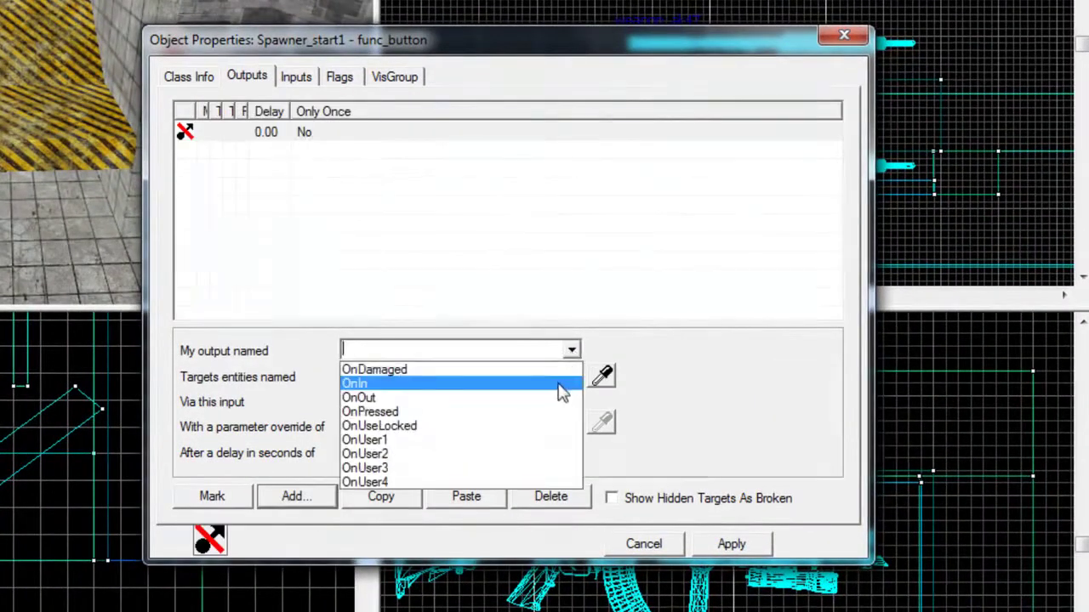
pyautogui.click(543, 415)
# Target the button's OnPressed output at Ak47_Spawner via the ForceSpawn input, then apply and close the properties
pyautogui.click(571, 377)
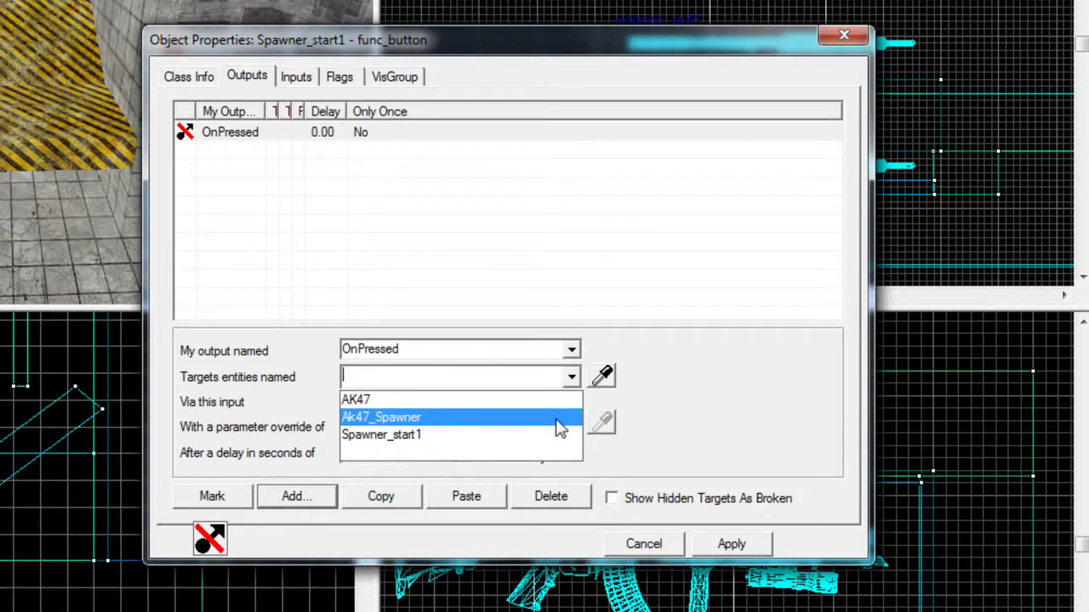
pyautogui.click(556, 417)
pyautogui.click(572, 402)
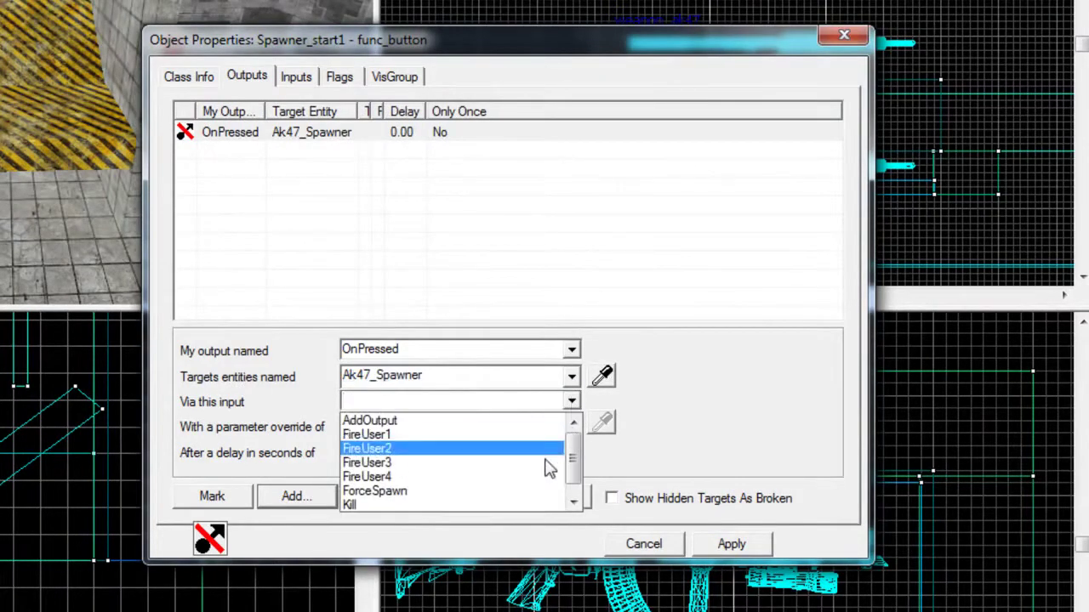
pyautogui.click(535, 486)
pyautogui.click(725, 542)
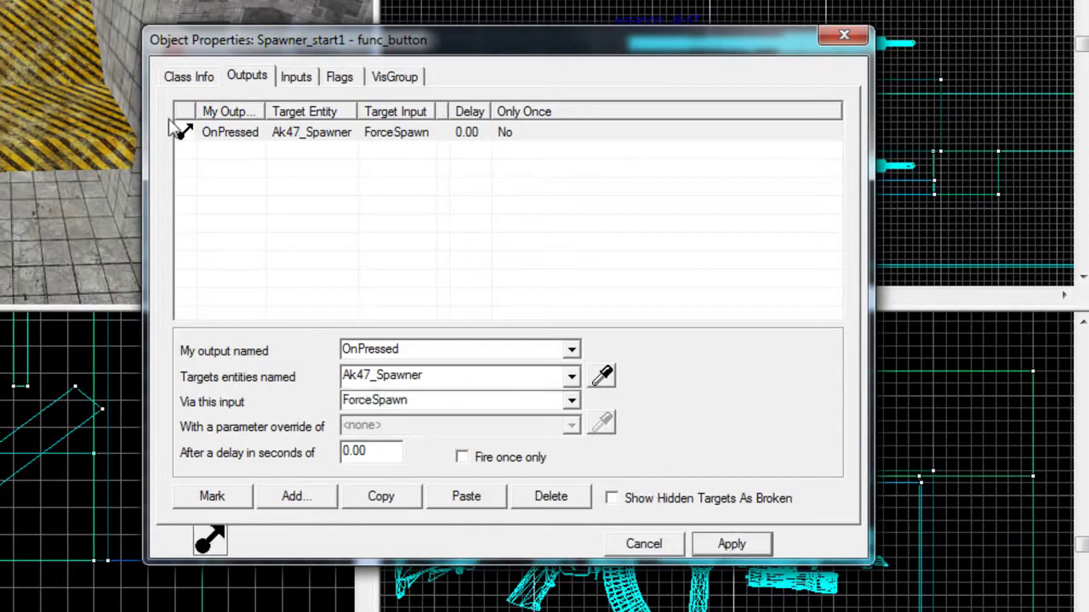
pyautogui.click(189, 78)
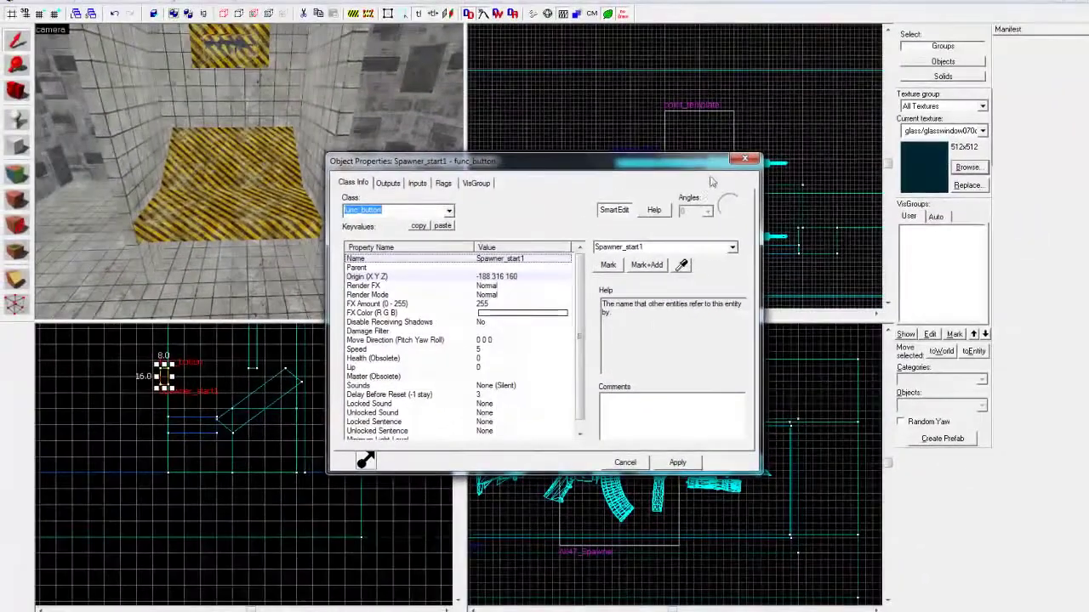
pyautogui.click(744, 159)
# Place an info_player_terrorist entity on the open floor of the room, in front of the weapon spawn box
pyautogui.press('z')
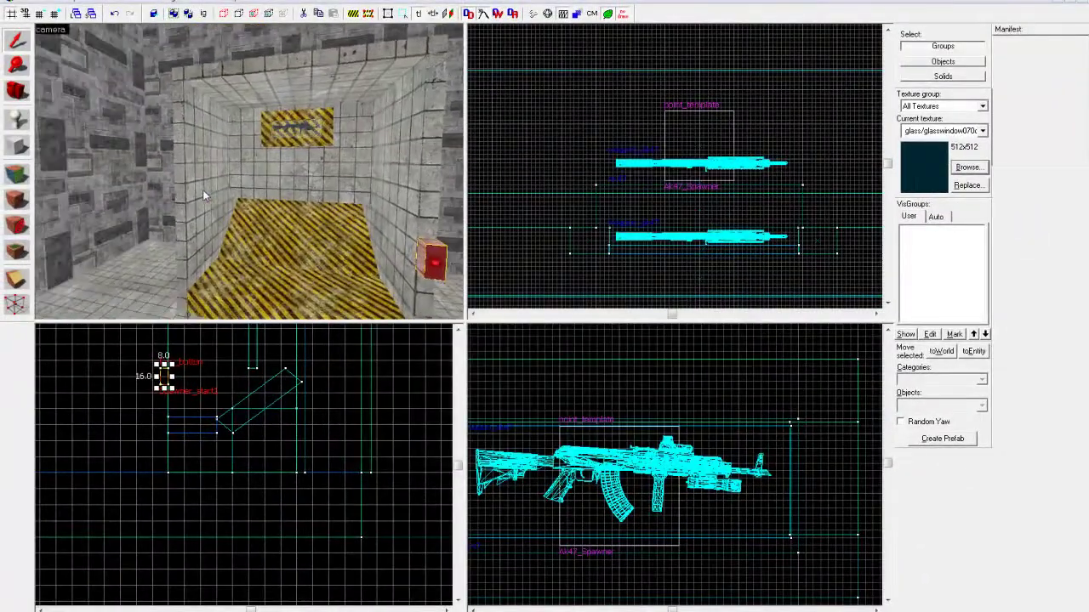
pyautogui.press('z')
pyautogui.click(16, 120)
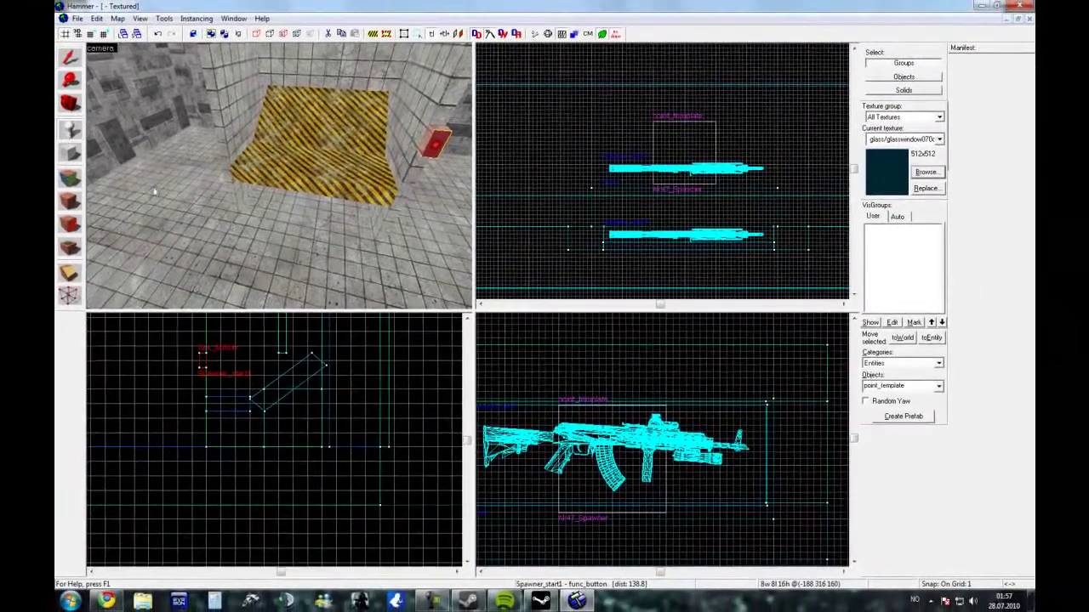
pyautogui.press('Down')
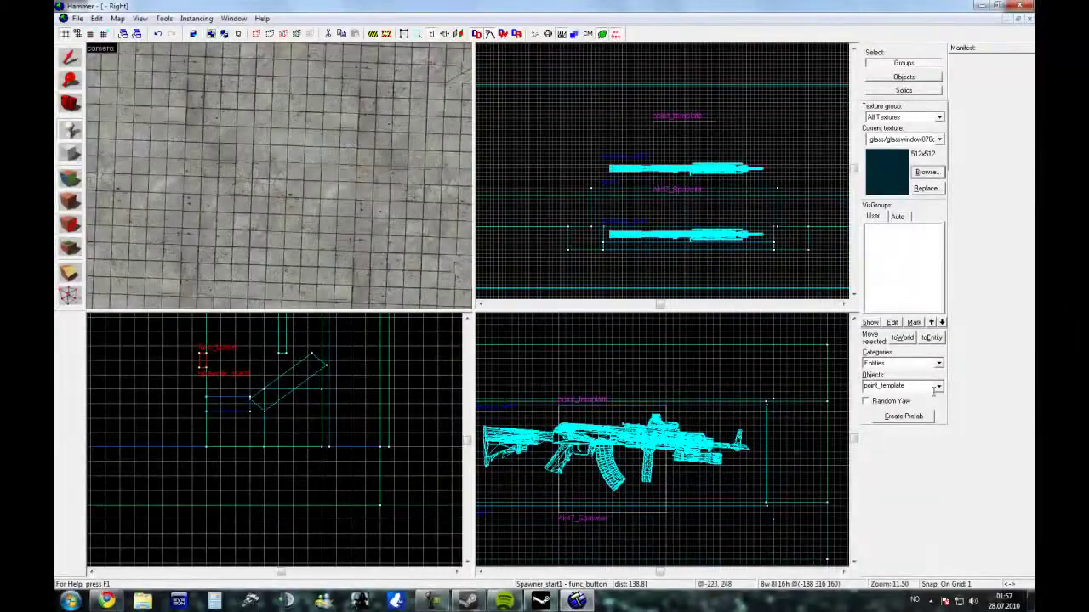
pyautogui.click(938, 387)
pyautogui.moveTo(940, 493); pyautogui.dragTo(944, 457)
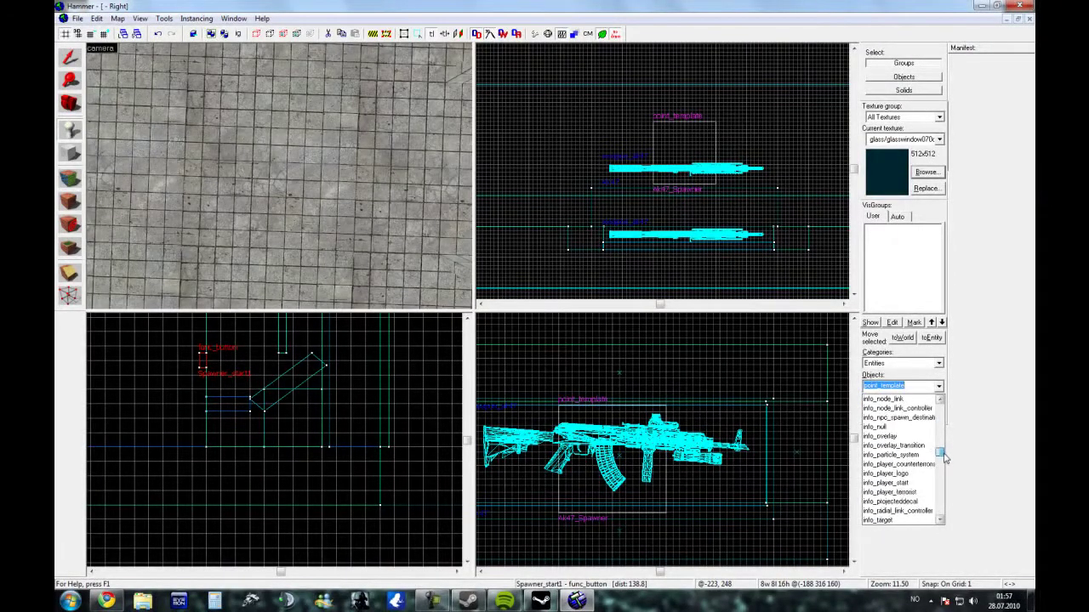
pyautogui.click(912, 492)
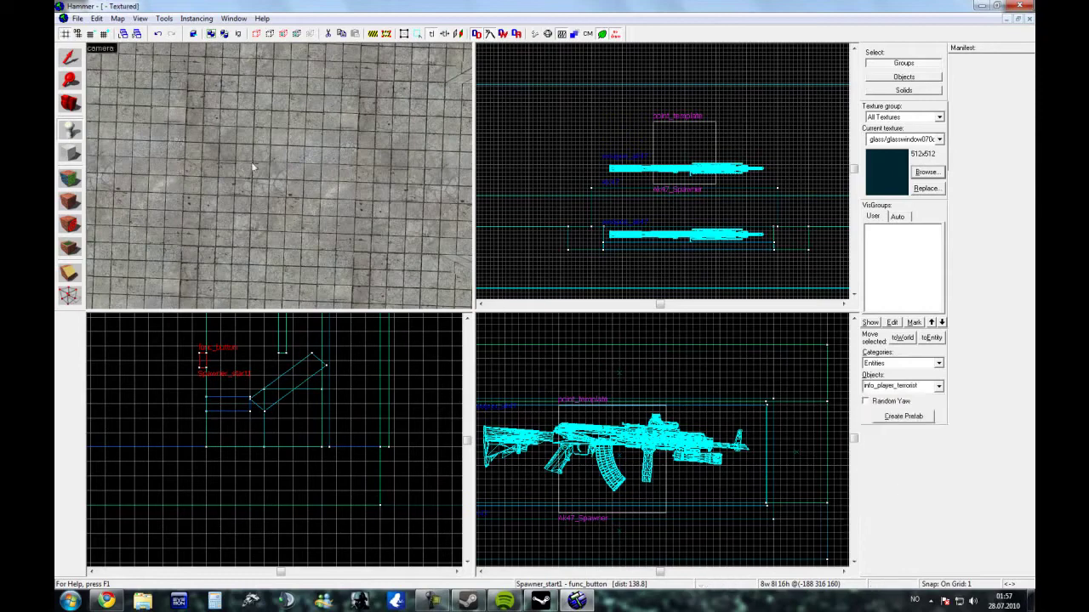
pyautogui.click(252, 167)
pyautogui.press('z')
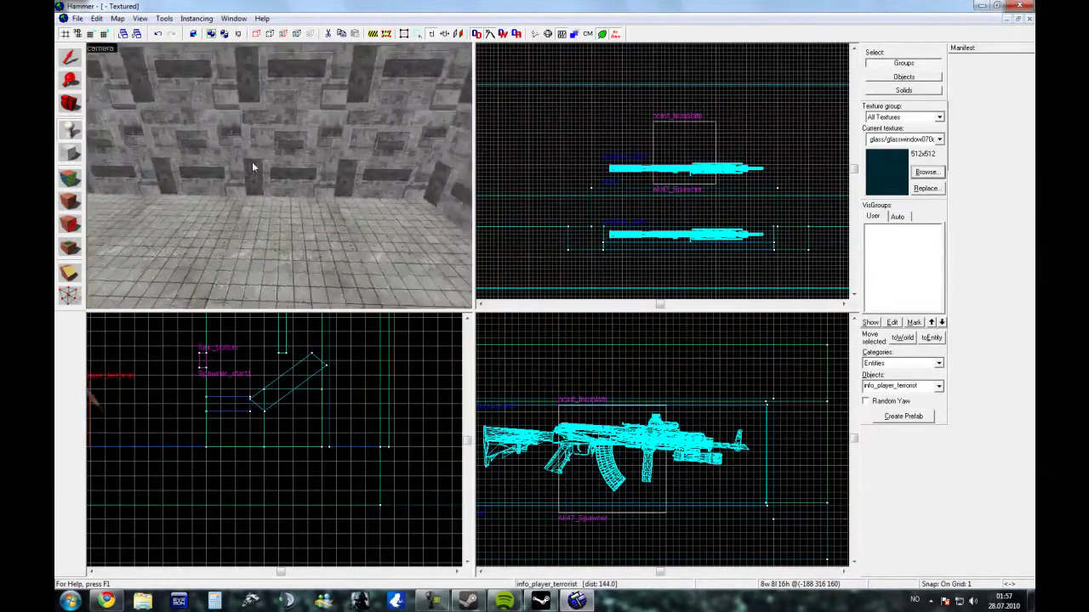
pyautogui.press('s')
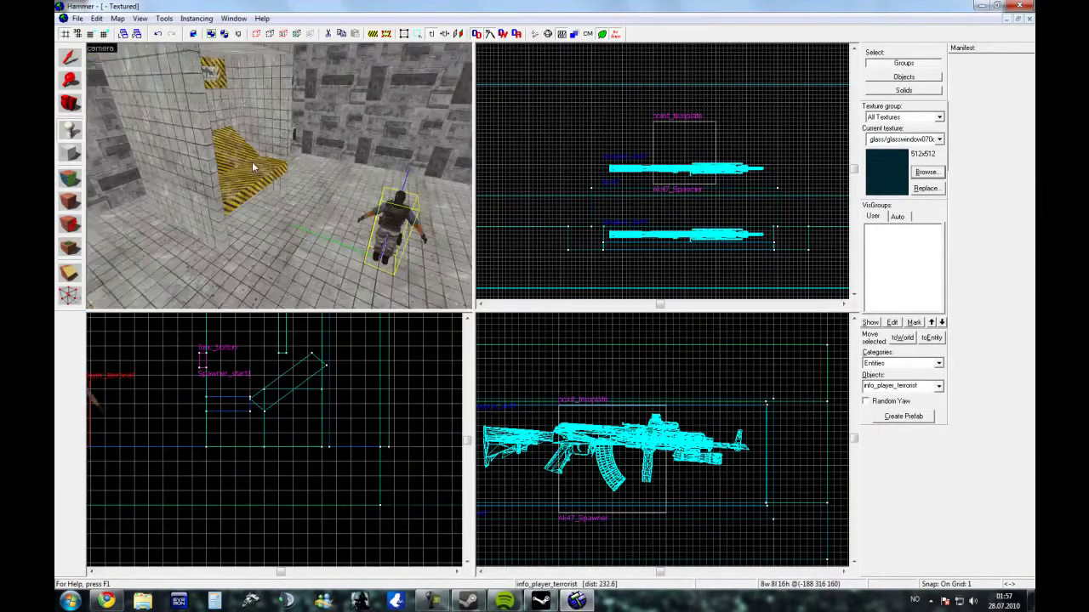
pyautogui.press('z')
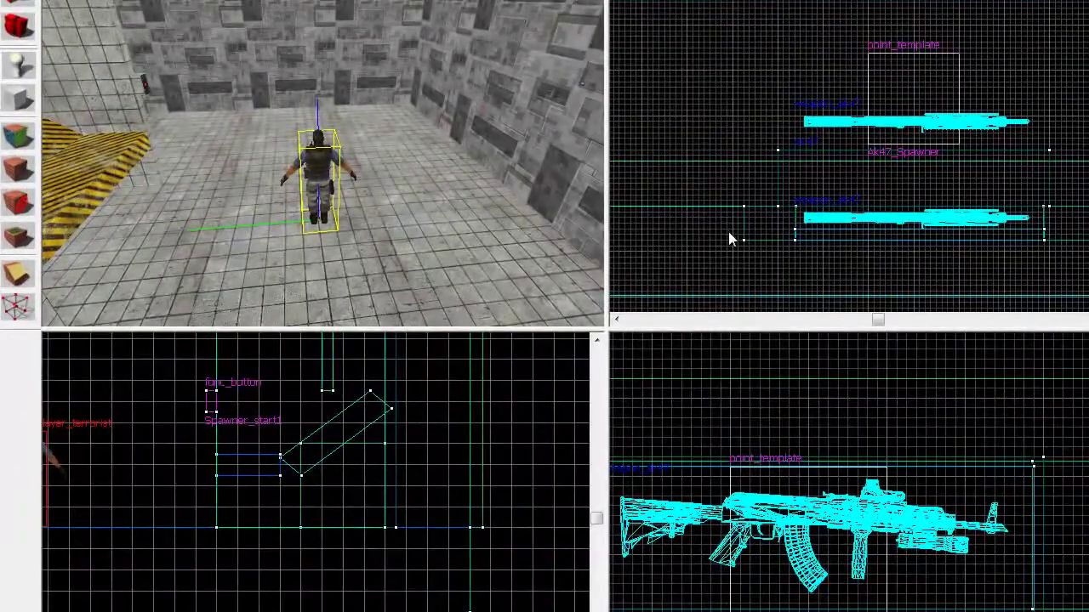
# Save the map as ak47spawner-test in the mapsrc folder
pyautogui.hotkey('ctrl', 's')
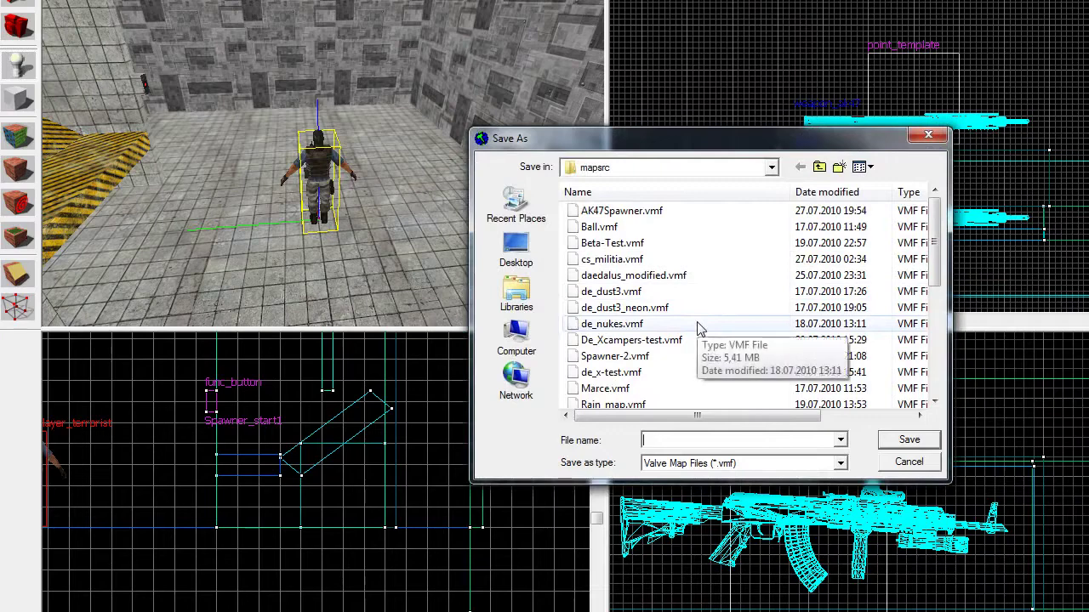
pyautogui.write('ak47spaw')
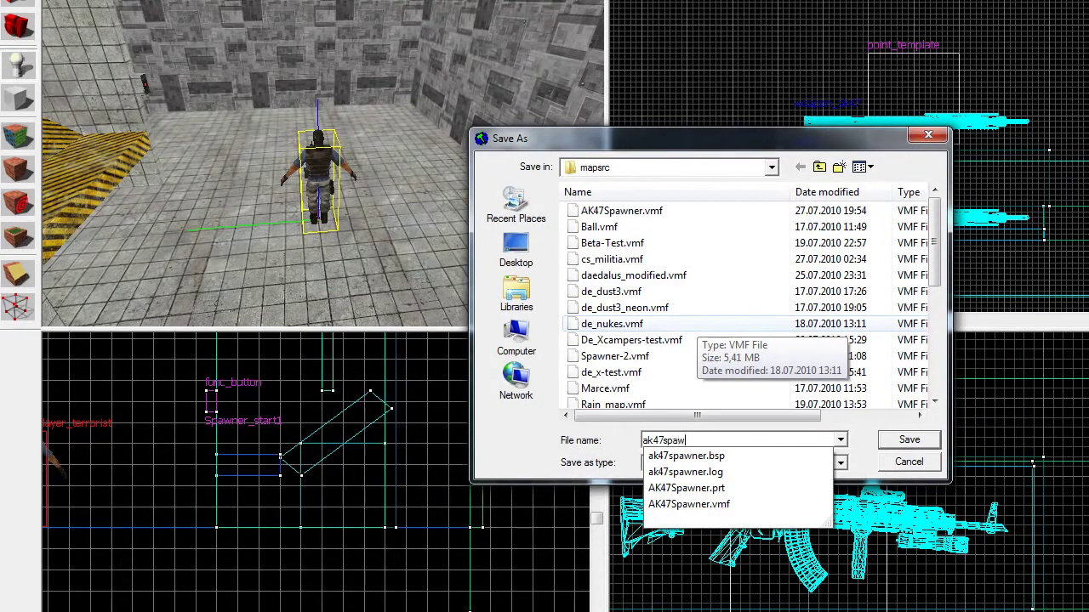
pyautogui.write('ner-')
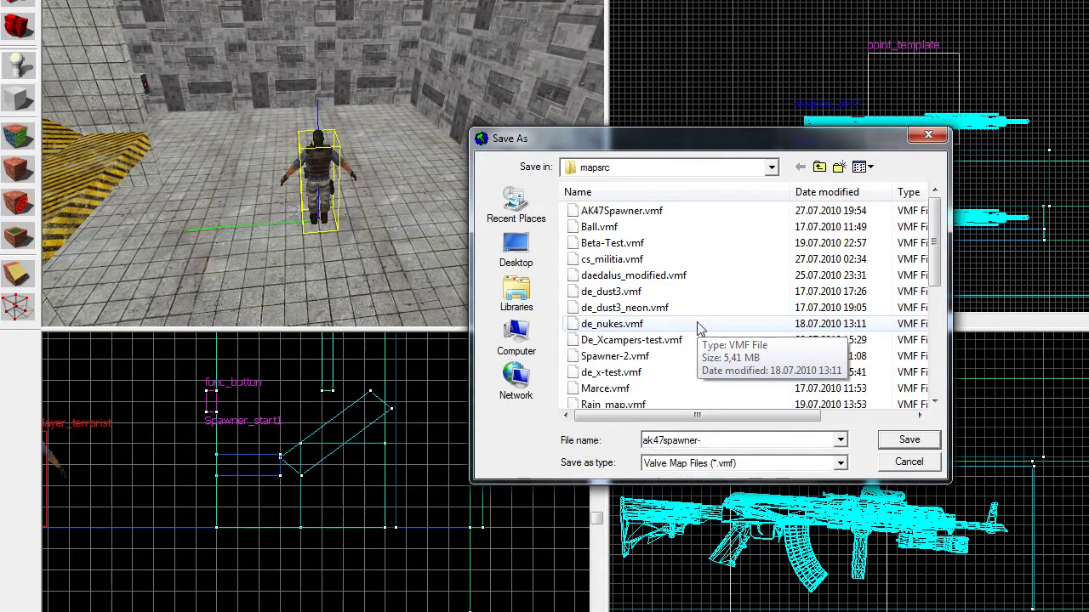
pyautogui.write('test')
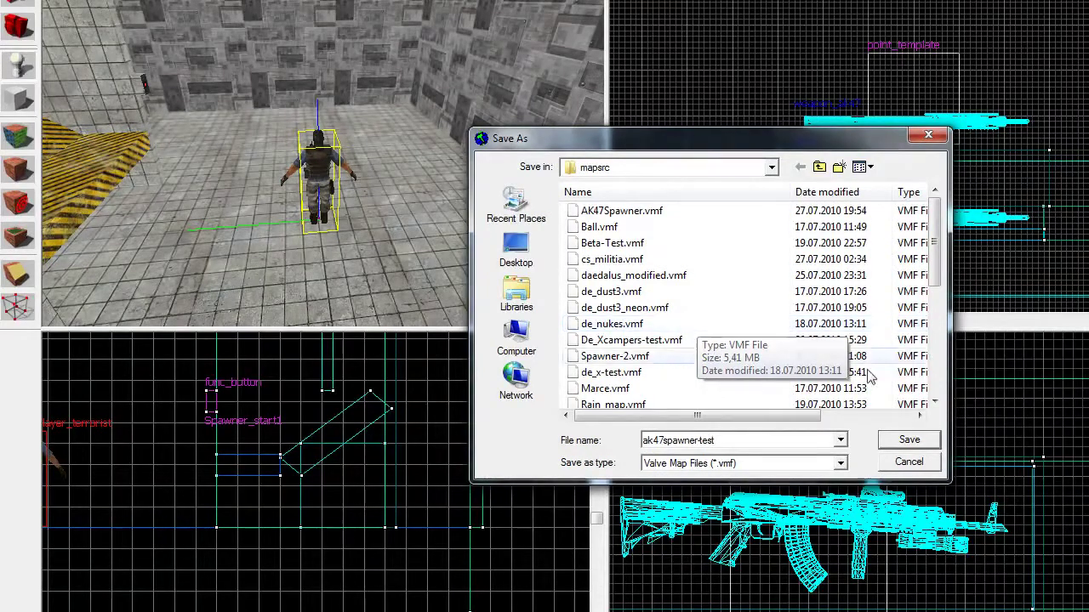
pyautogui.click(903, 440)
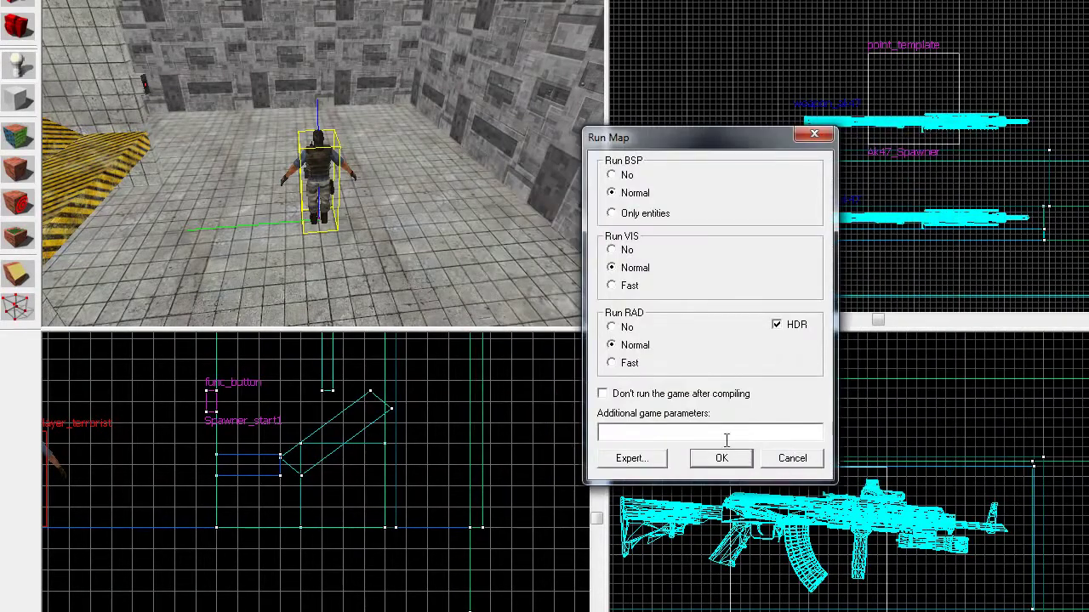
# Compile the map with BSP, VIS and RAD on Normal and HDR enabled, without running the game after compiling
pyautogui.click(711, 401)
pyautogui.click(721, 459)
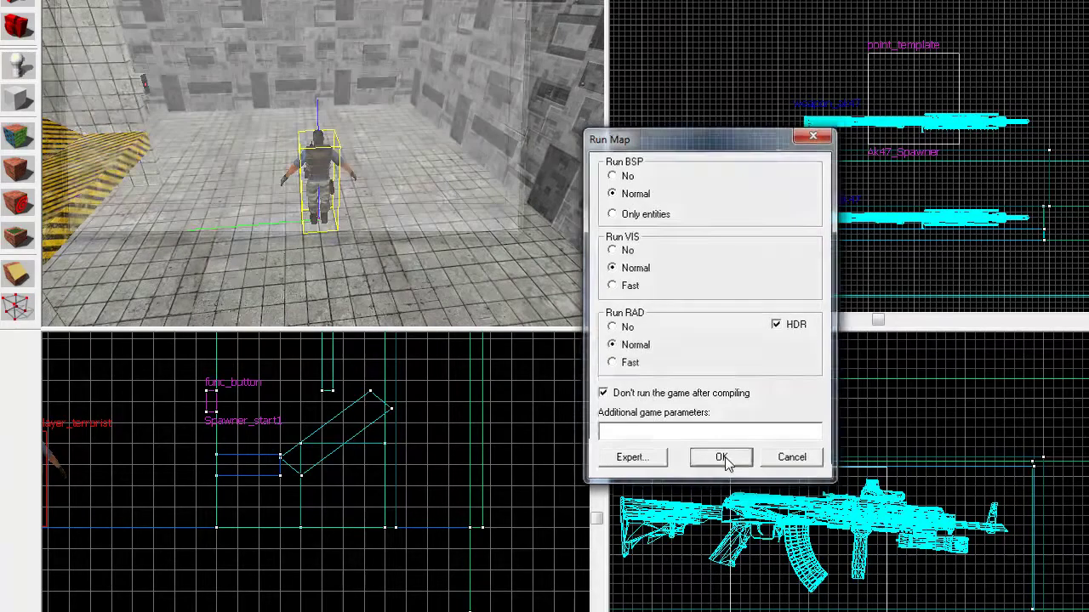